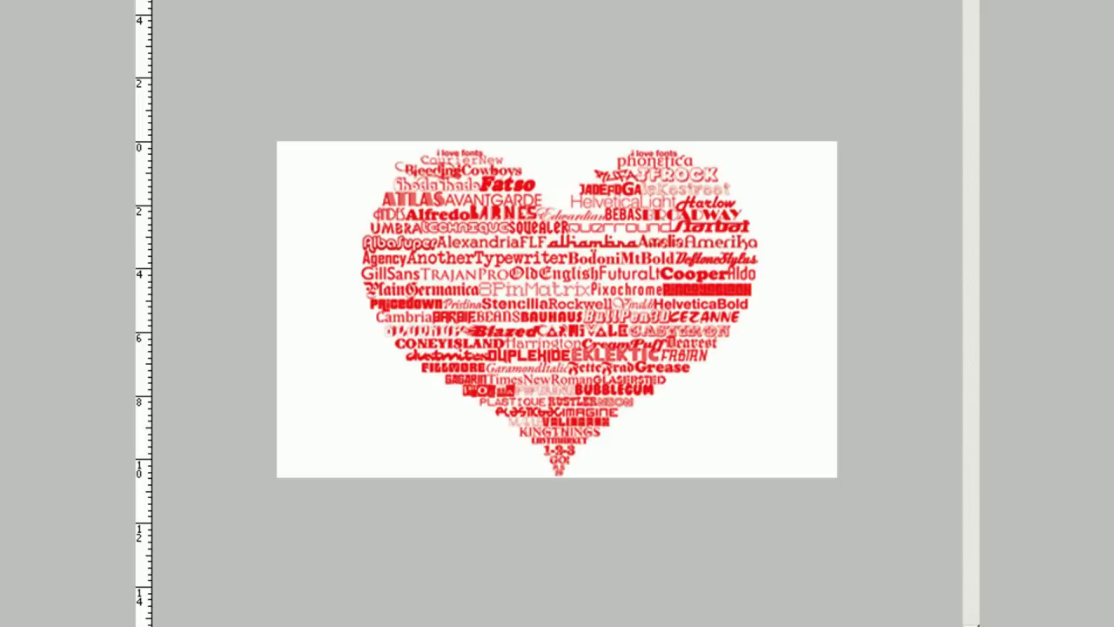
Fit the whole heart typography example on screen using the Zoom tool's Fit on Screen.
{"action": "right_click", "coordinate": [340, 372]}
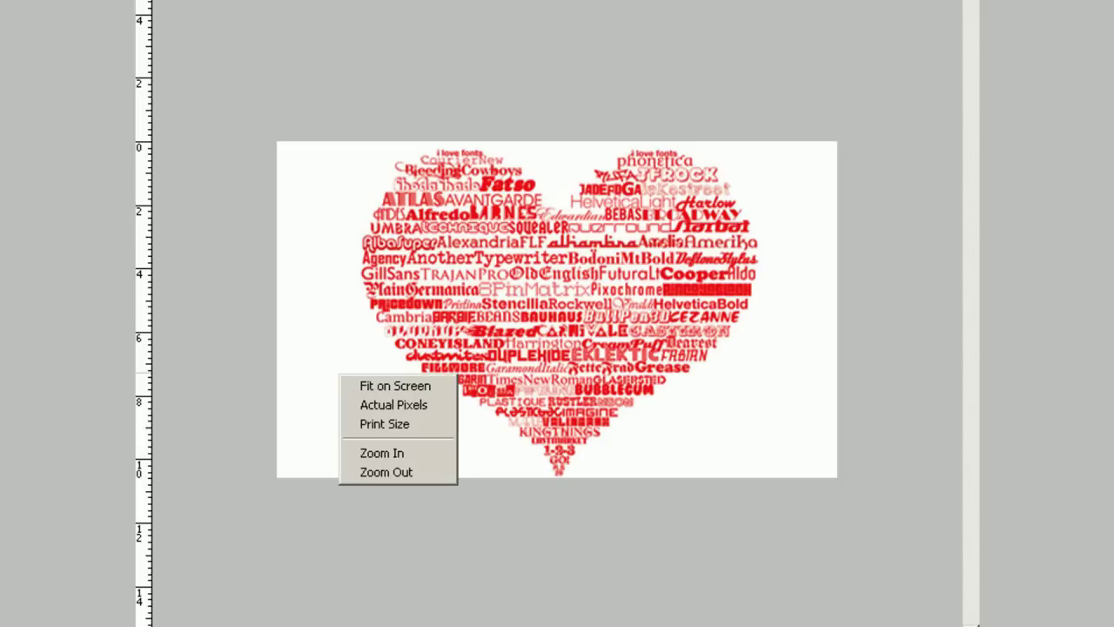
{"action": "left_click", "coordinate": [366, 386]}
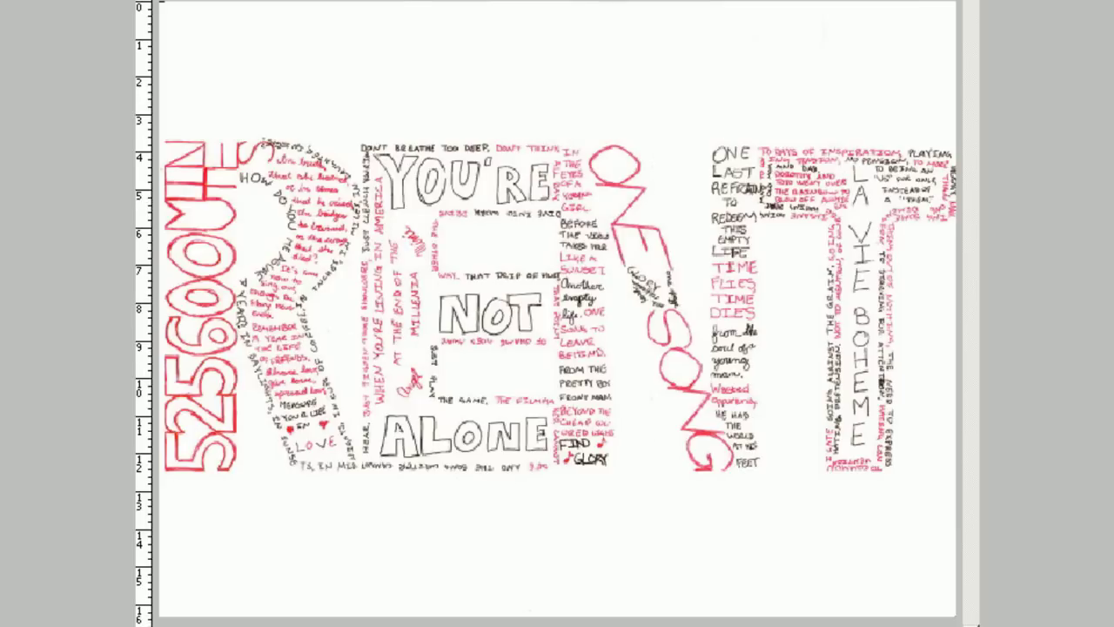
Show the LOVE typography example, then switch to the Untitled-2 document.
{"action": "left_click", "coordinate": [783, 25]}
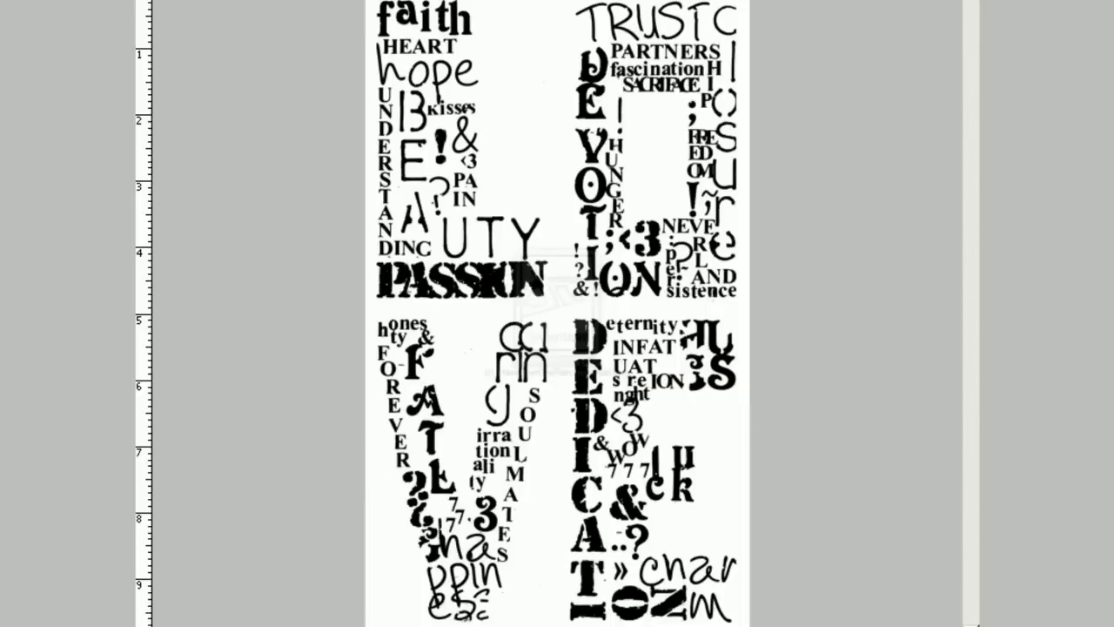
{"action": "key", "text": "alt+w"}
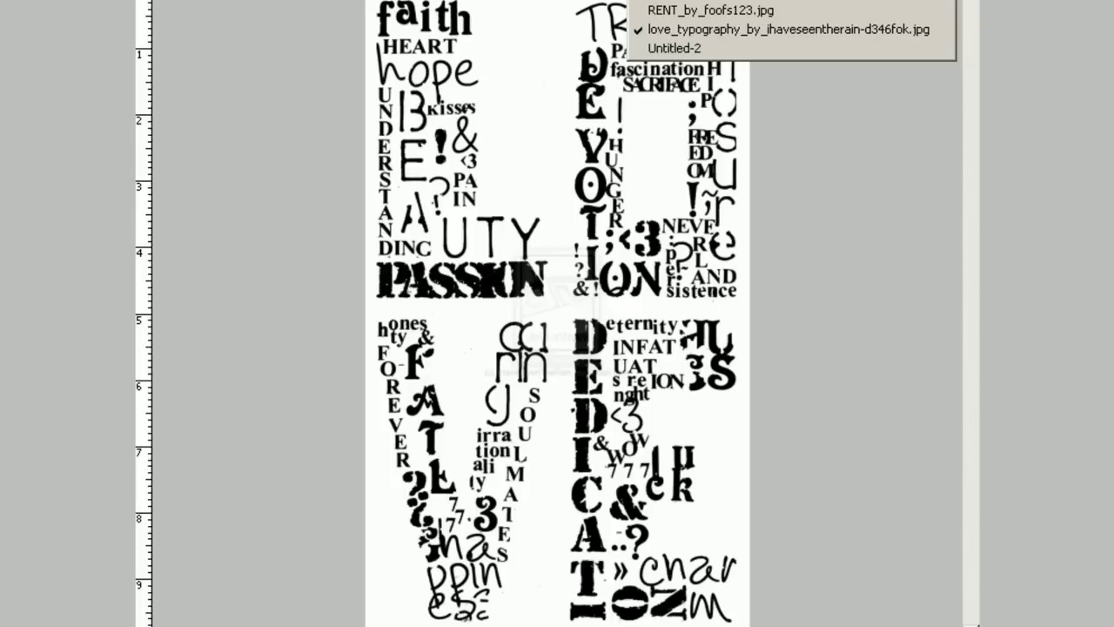
{"action": "key", "text": "Down"}
{"action": "key", "text": "Down"}
{"action": "key", "text": "Return"}
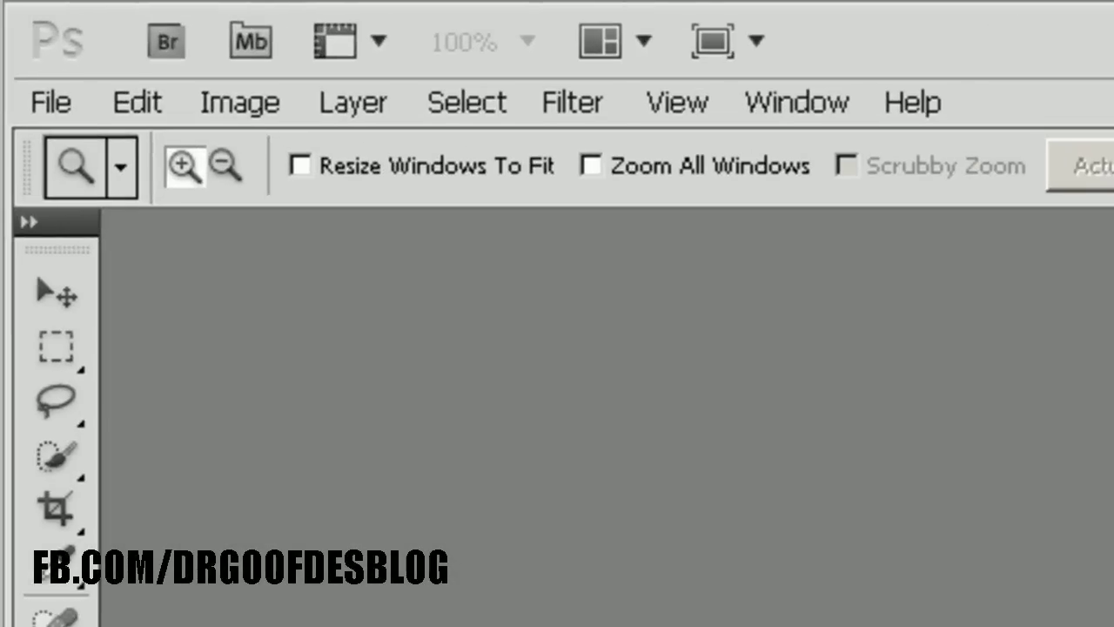
Create a new 800 × 600 px RGB 16-bit document with a white background.
{"action": "left_click", "coordinate": [50, 102]}
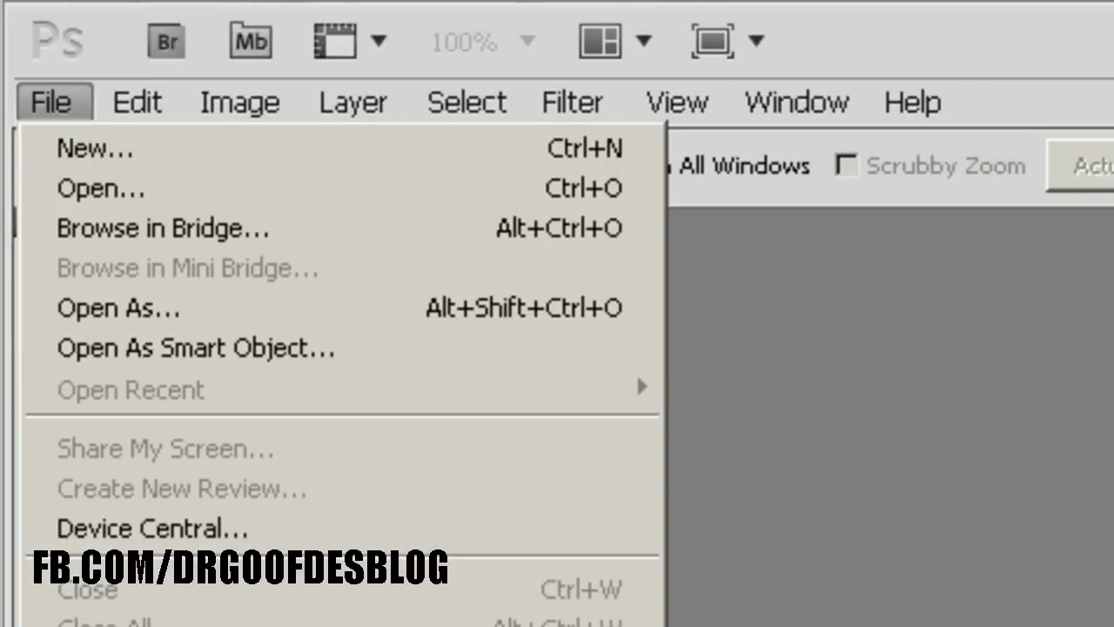
{"action": "left_click", "coordinate": [94, 144]}
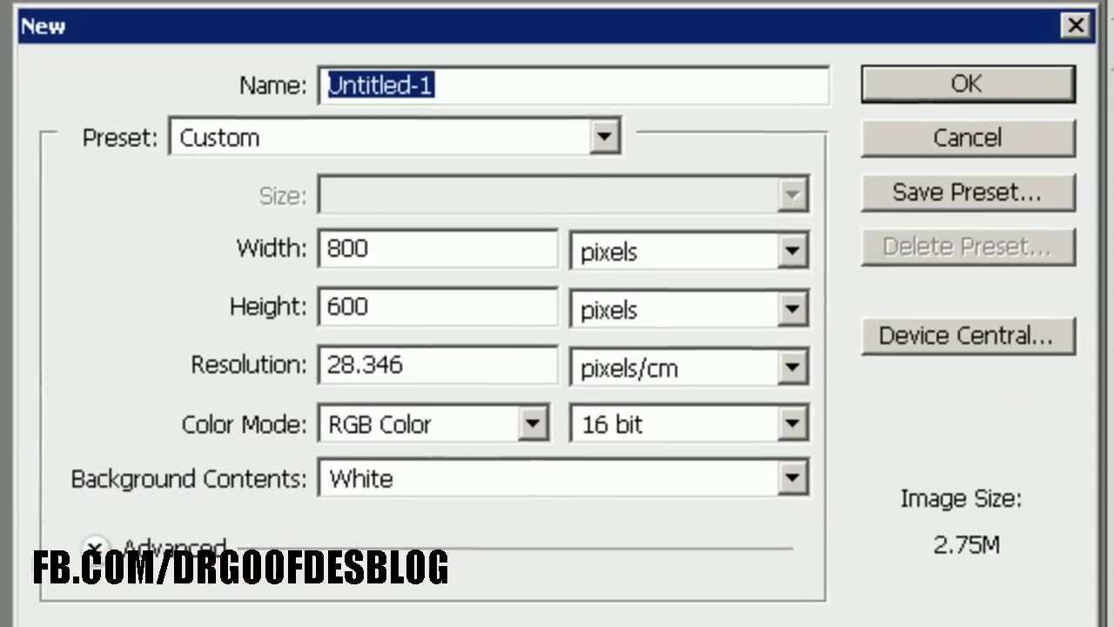
{"action": "key", "text": "Tab"}
{"action": "key", "text": "Tab"}
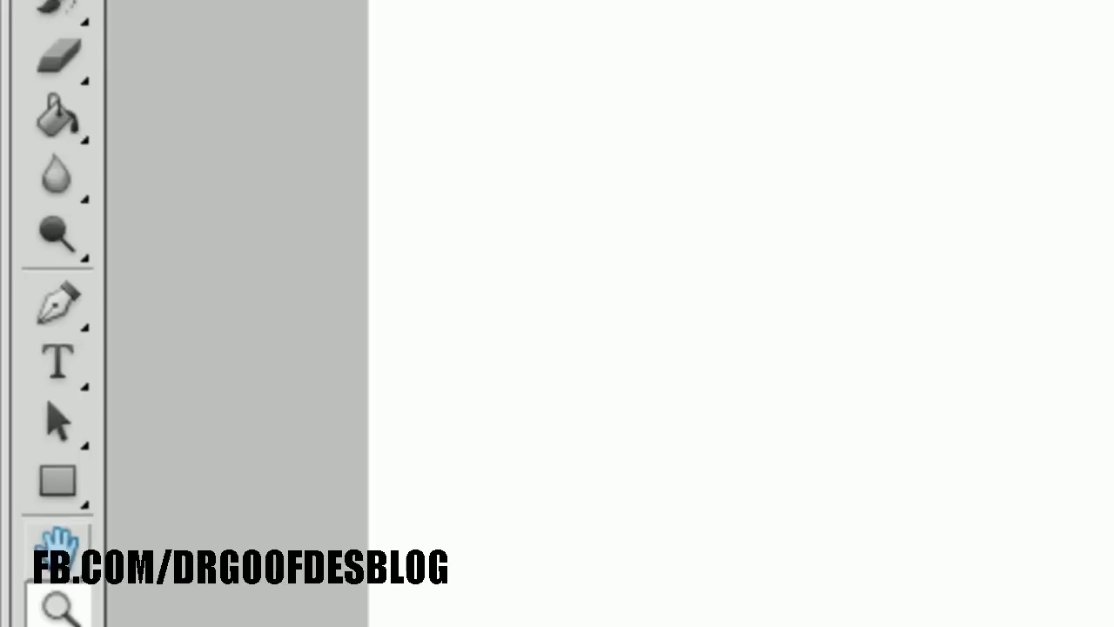
{"action": "key", "text": "a"}
{"action": "key", "text": "t"}
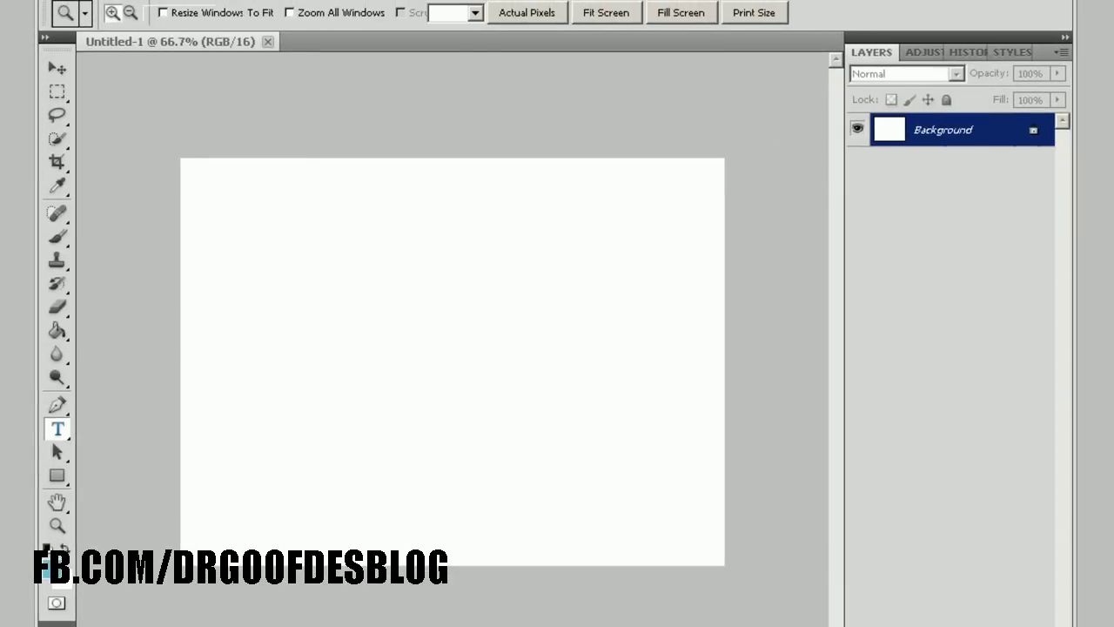
Type a black letter A on the canvas at about 435 pt.
{"action": "left_click", "coordinate": [415, 298]}
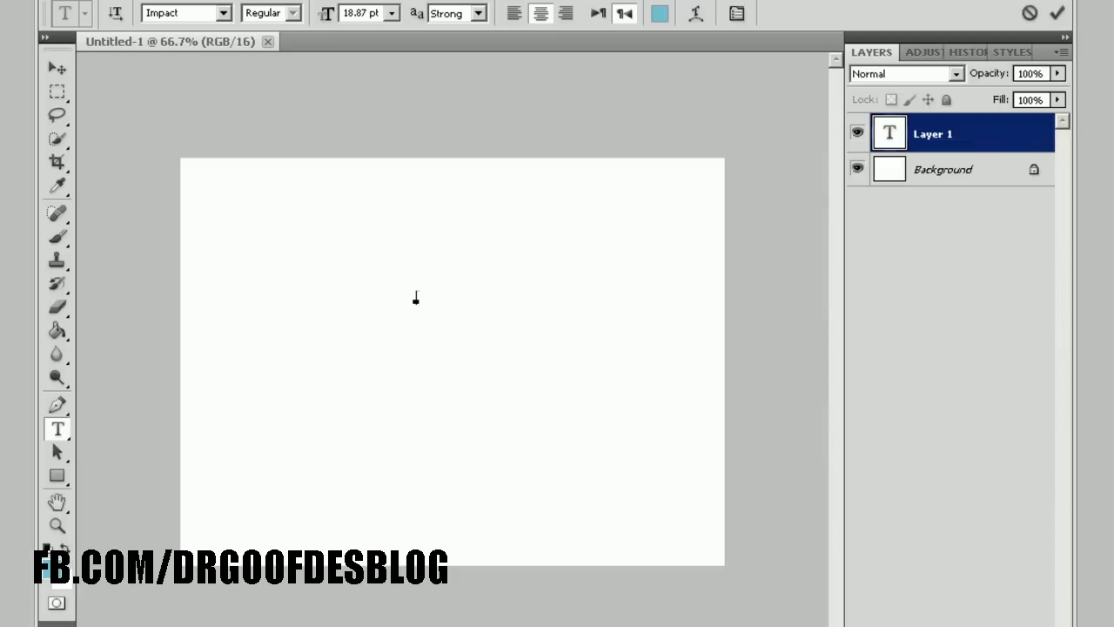
{"action": "key", "text": "Escape"}
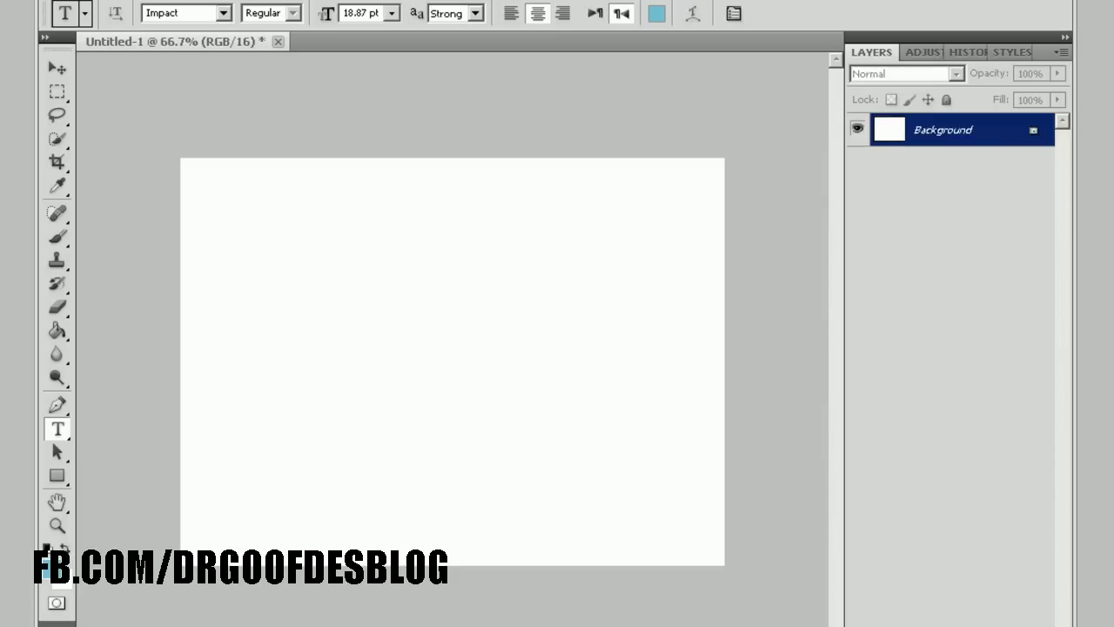
{"action": "left_click", "coordinate": [358, 347]}
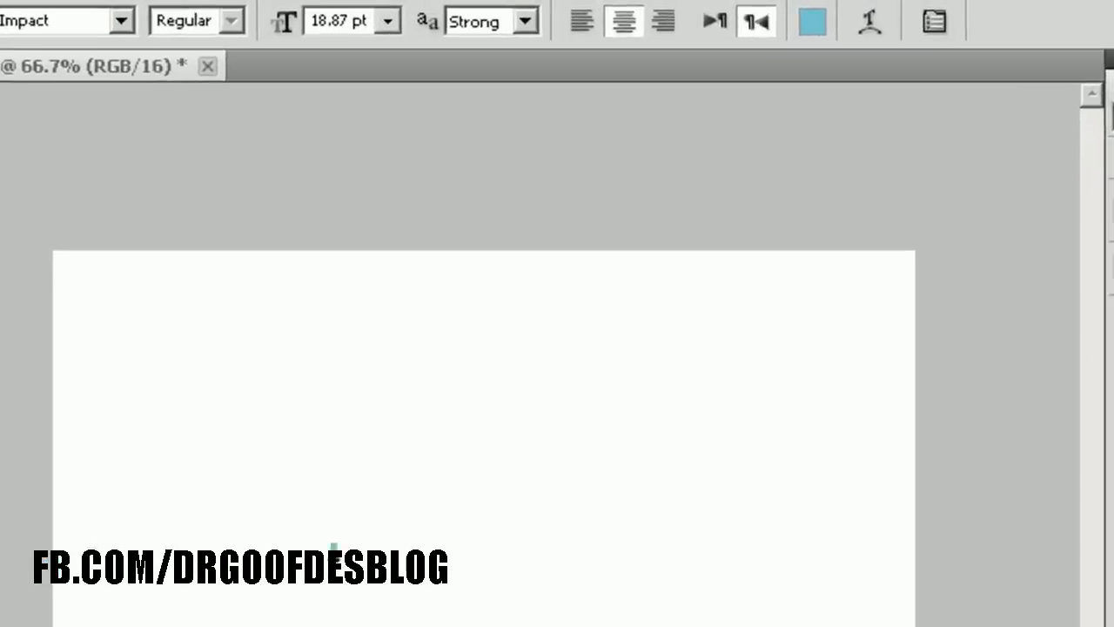
{"action": "left_click", "coordinate": [930, 28]}
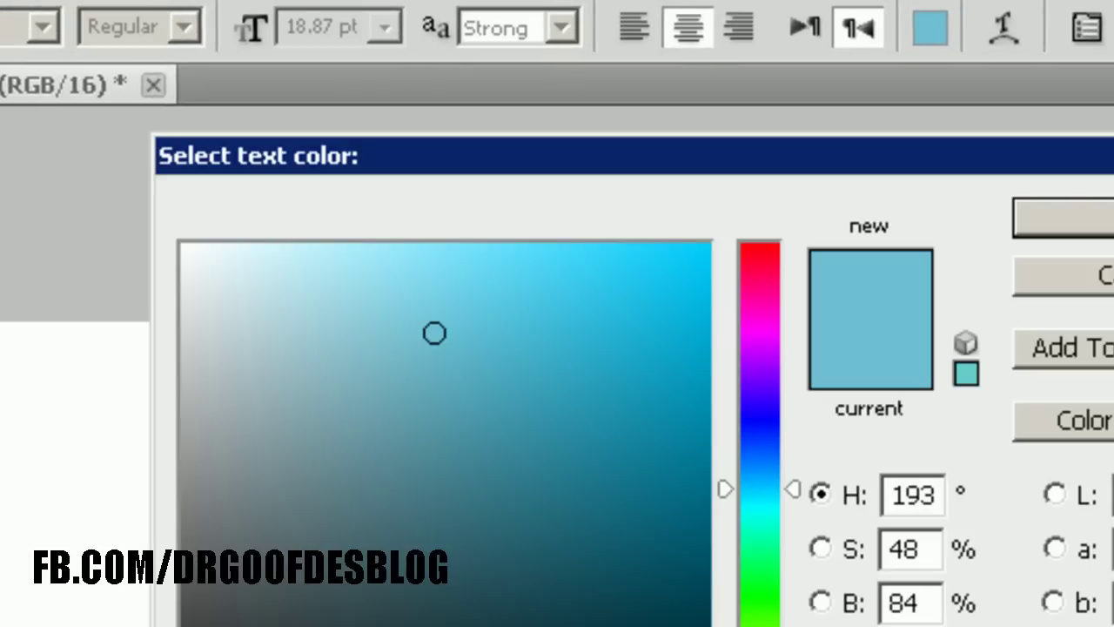
{"action": "left_click", "coordinate": [180, 625]}
{"action": "key", "text": "Return"}
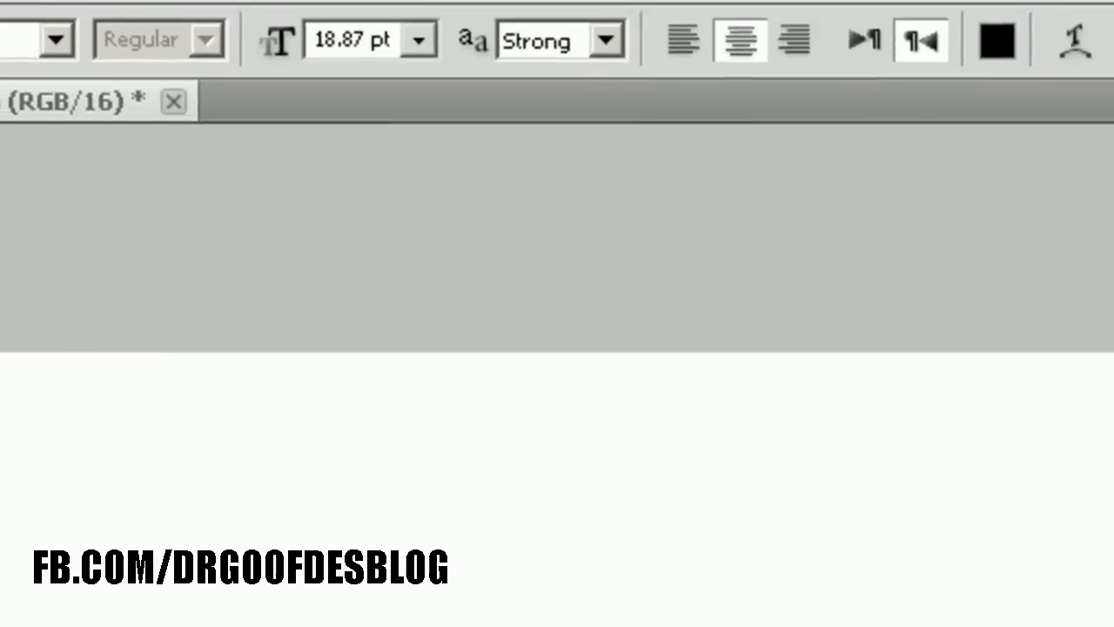
{"action": "type", "text": "241309"}
{"action": "key", "text": "Return"}
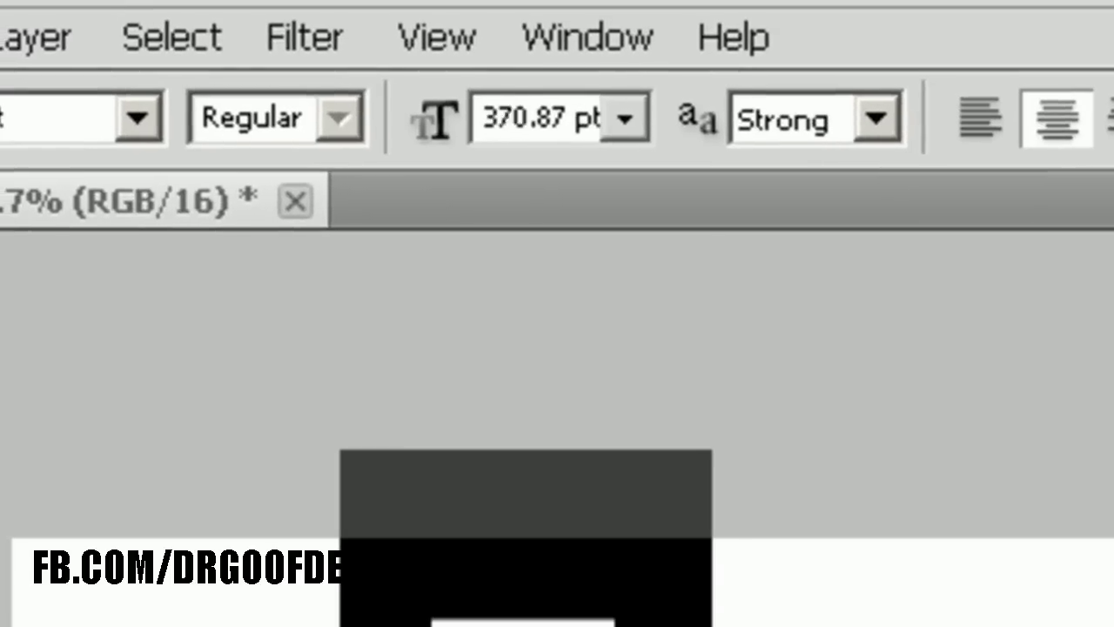
{"action": "left_click_drag", "start_coordinate": [433, 119], "coordinate": [505, 119]}
{"action": "key", "text": "v"}
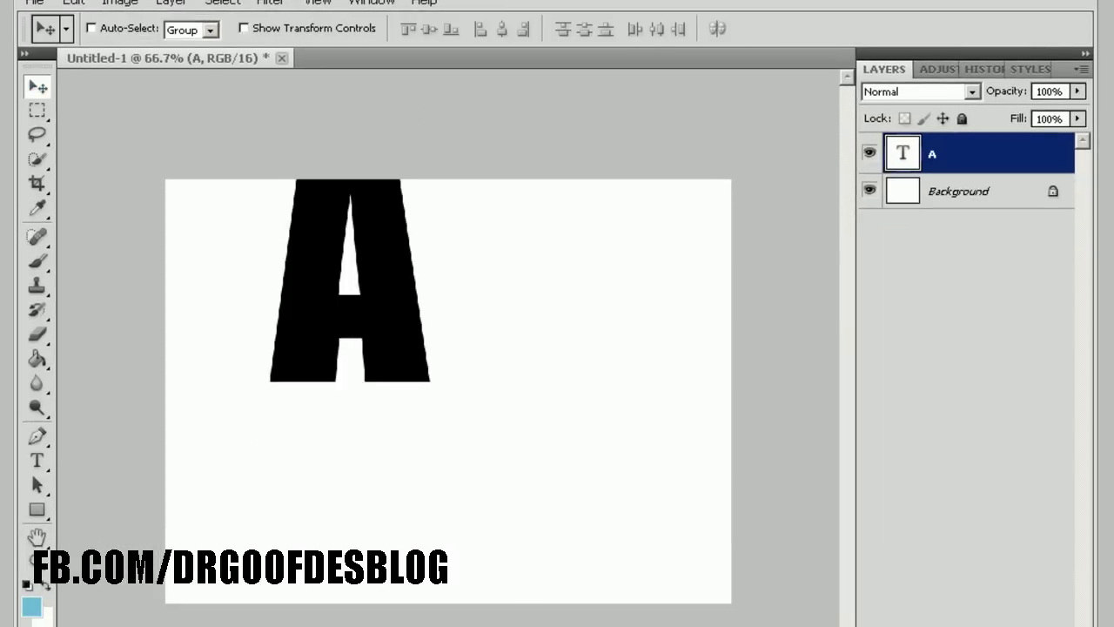
Center the A on the canvas and convert its layer to a Smart Object.
{"action": "mouse_move", "coordinate": [348, 279]}
{"action": "left_mouse_down"}
{"action": "mouse_move", "coordinate": [438, 394]}
{"action": "mouse_move", "coordinate": [476, 394]}
{"action": "mouse_move", "coordinate": [452, 391]}
{"action": "left_mouse_up"}
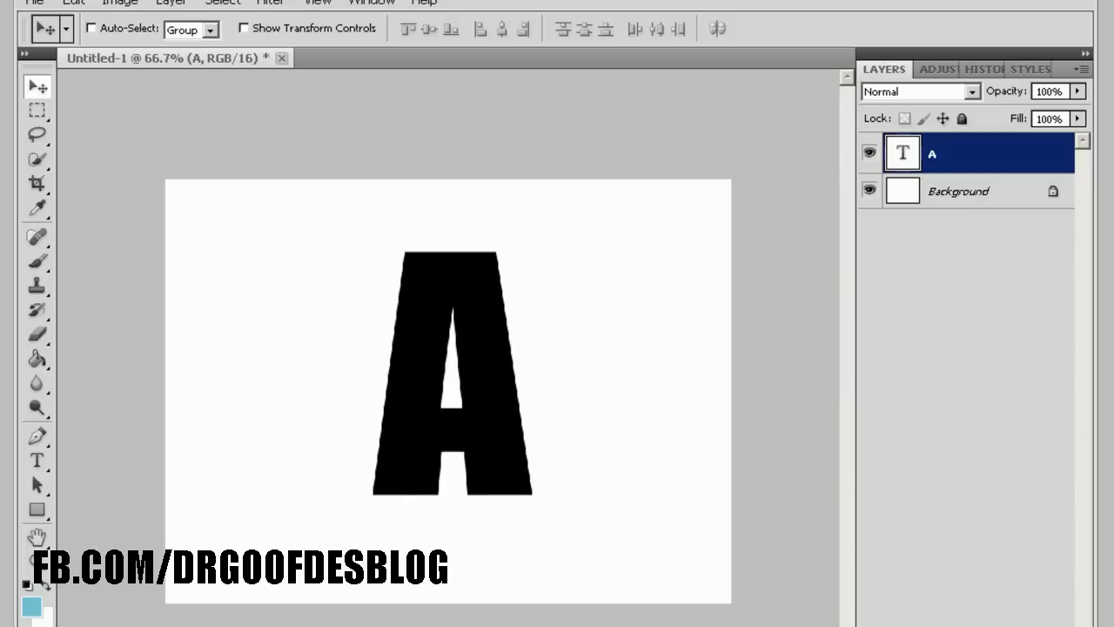
{"action": "left_click", "coordinate": [37, 460]}
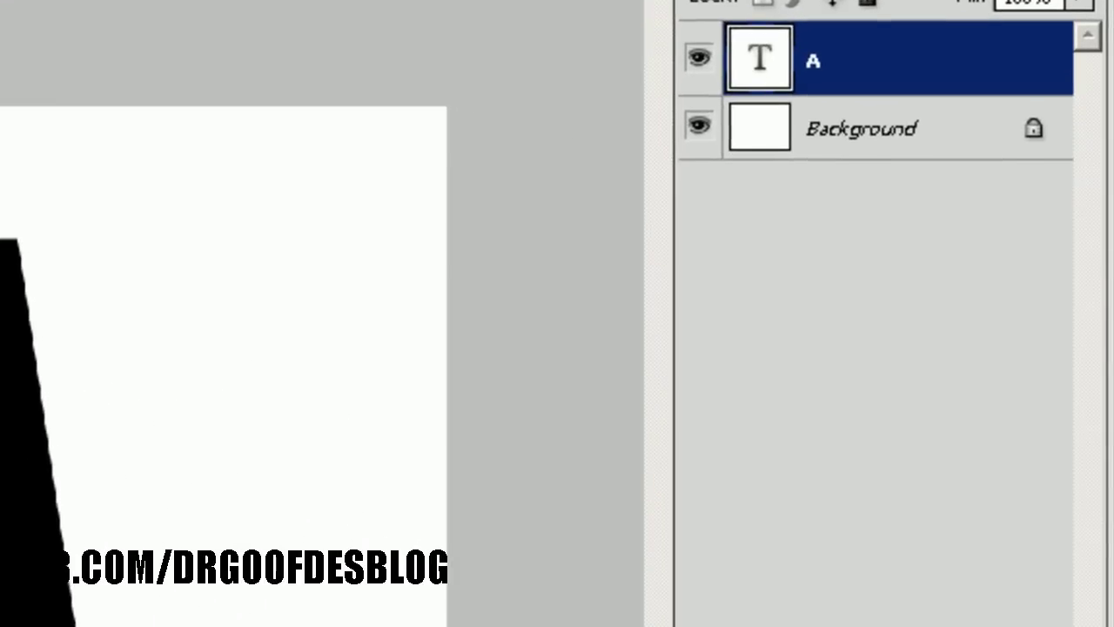
{"action": "right_click", "coordinate": [957, 153]}
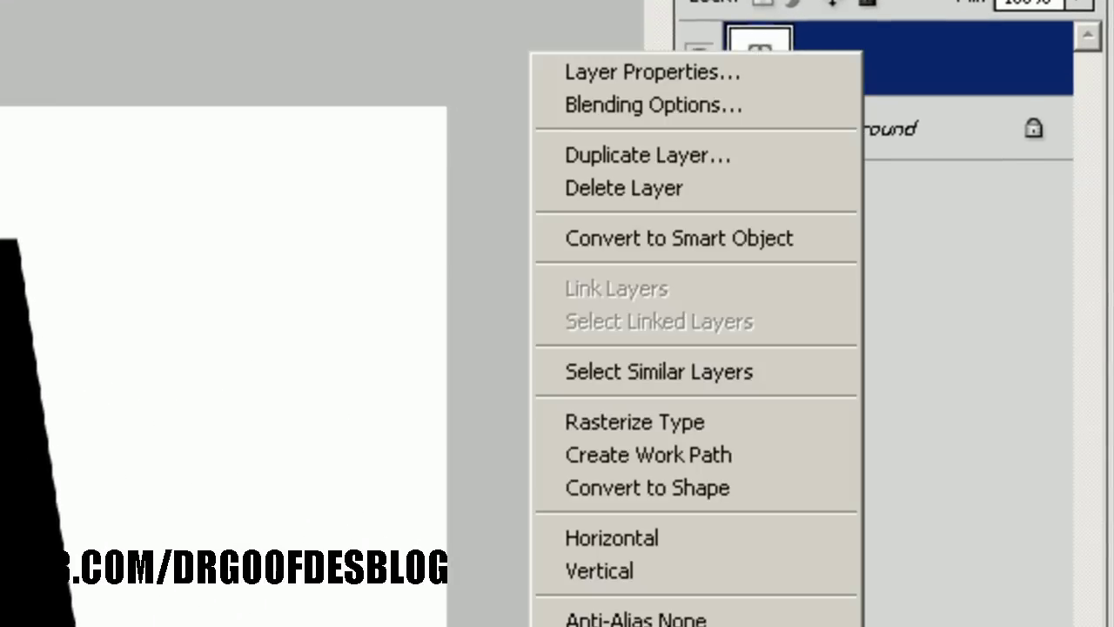
{"action": "left_click", "coordinate": [679, 238]}
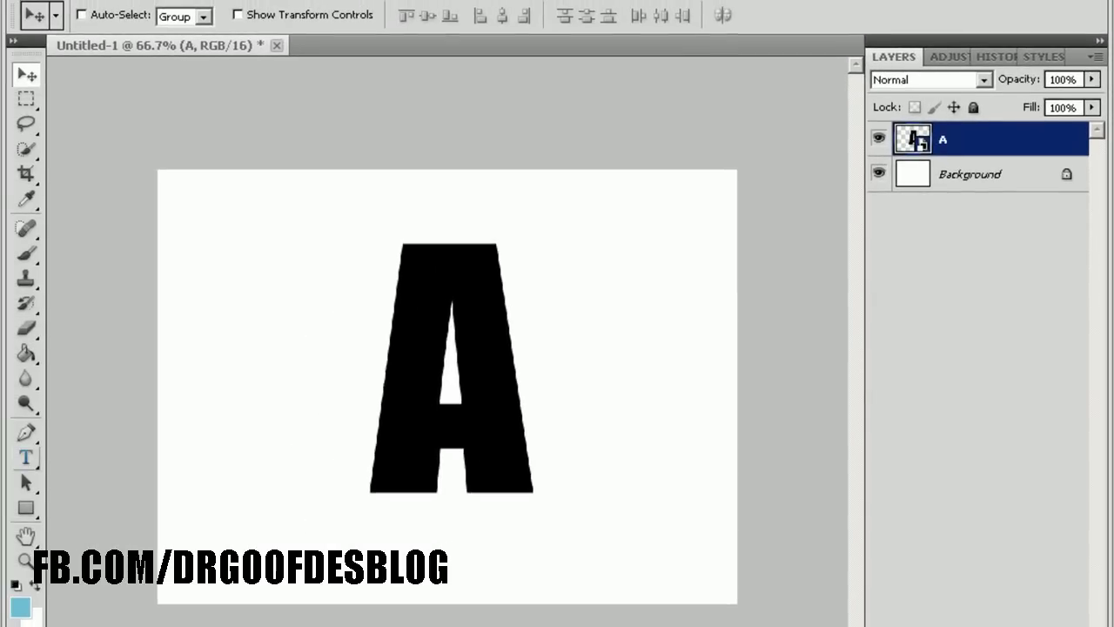
{"action": "left_click", "coordinate": [26, 459]}
Type GooF at the upper left and shrink it to 61.87 pt.
{"action": "left_click", "coordinate": [261, 293]}
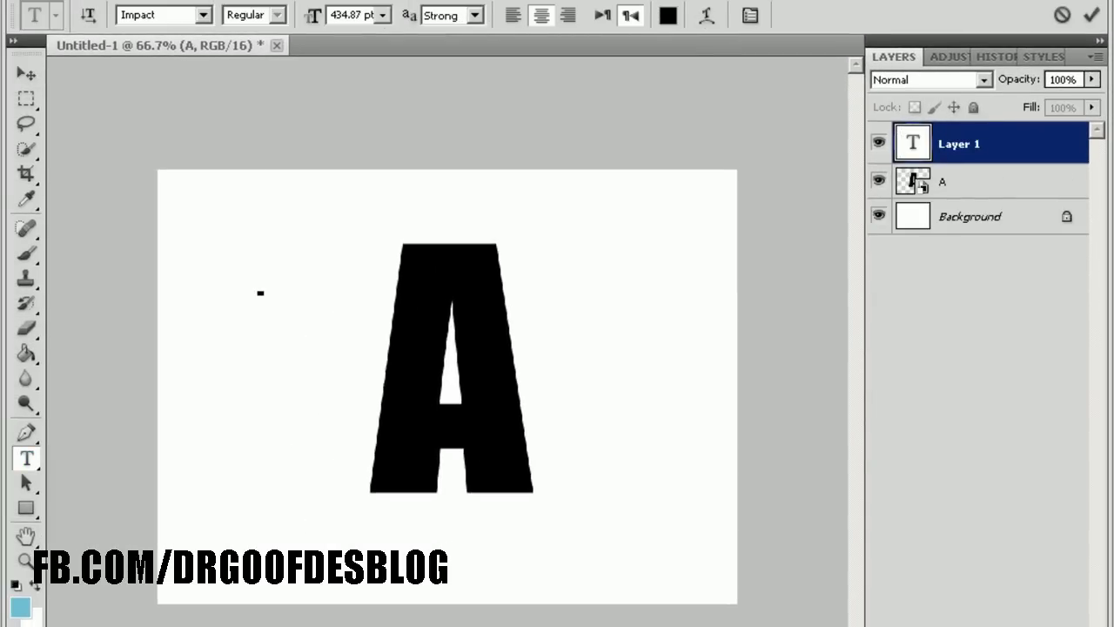
{"action": "type", "text": "HOOR"}
{"action": "key", "text": "BackSpace"}
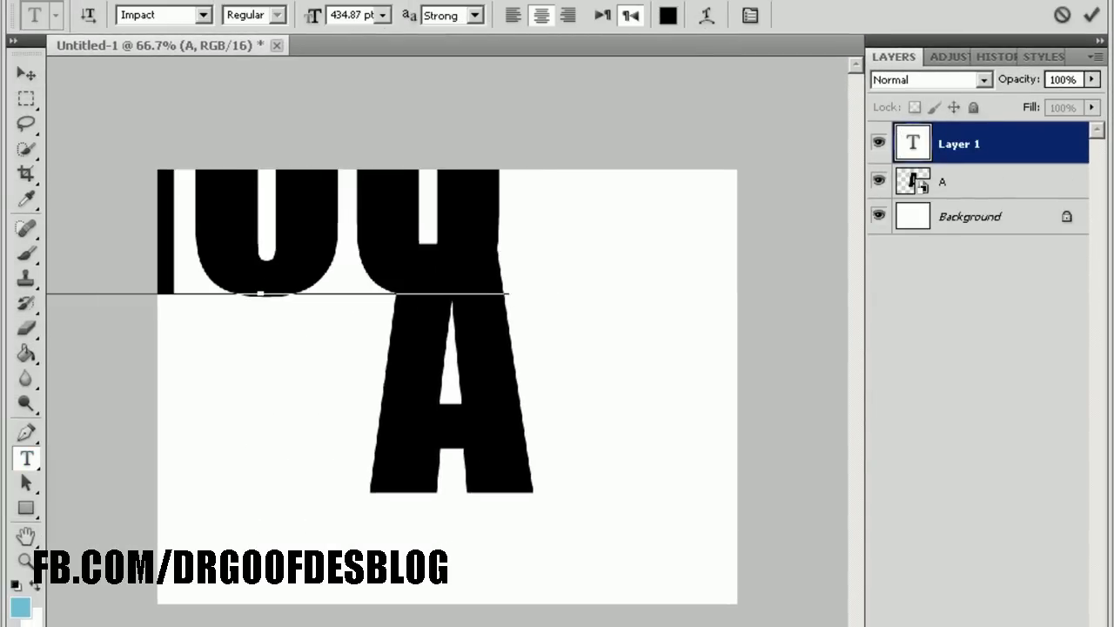
{"action": "type", "text": "F"}
{"action": "key", "text": "ctrl+a"}
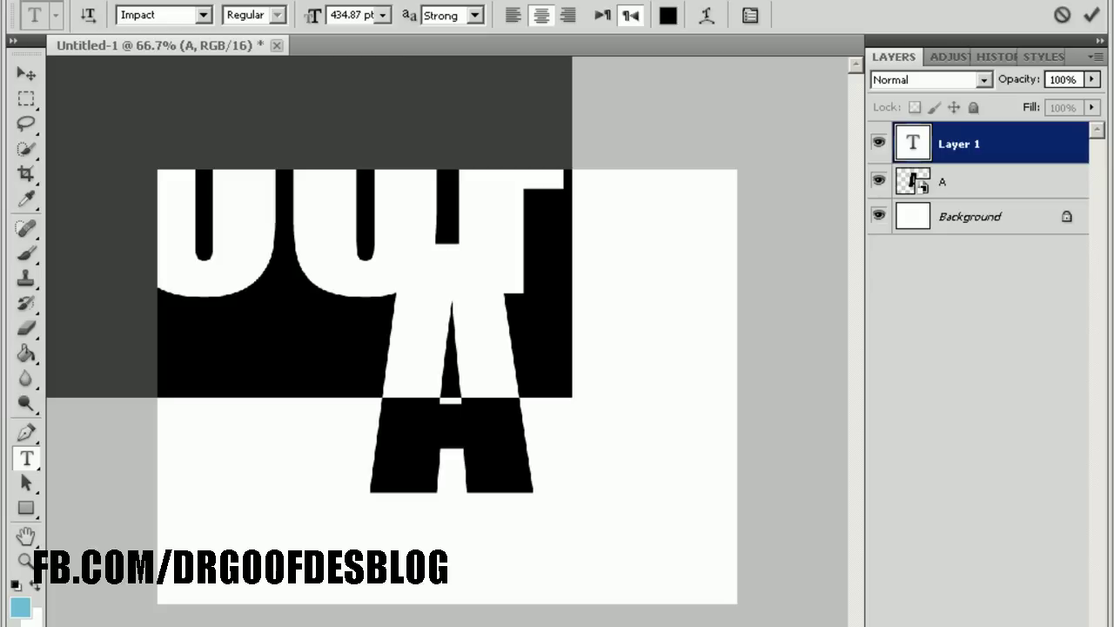
{"action": "left_click_drag", "start_coordinate": [313, 15], "coordinate": [261, 15]}
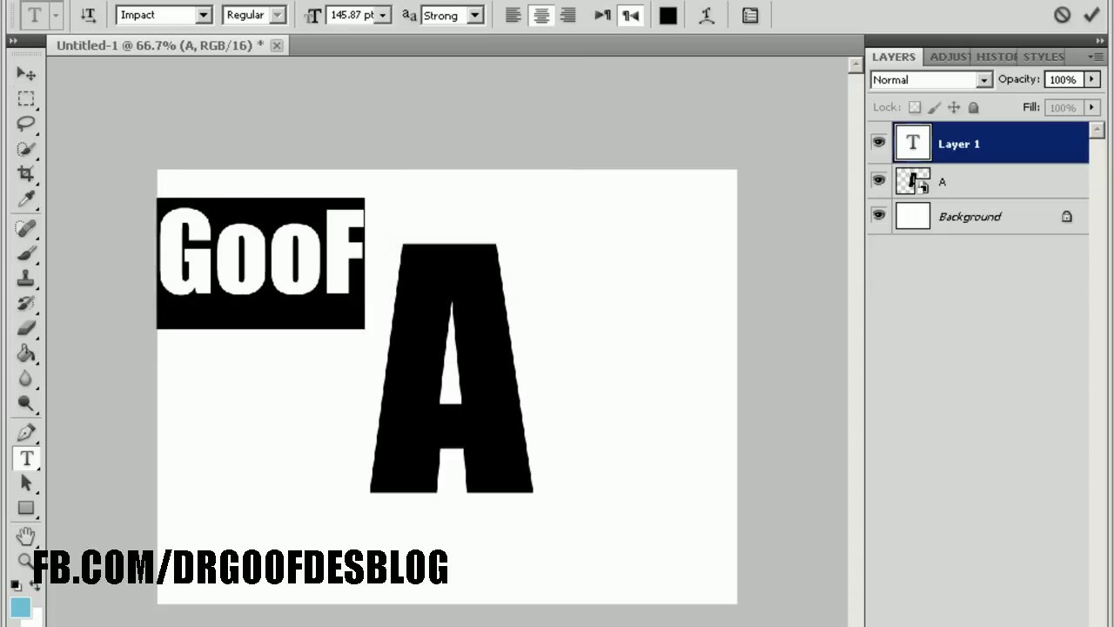
{"action": "left_click_drag", "start_coordinate": [314, 15], "coordinate": [261, 15]}
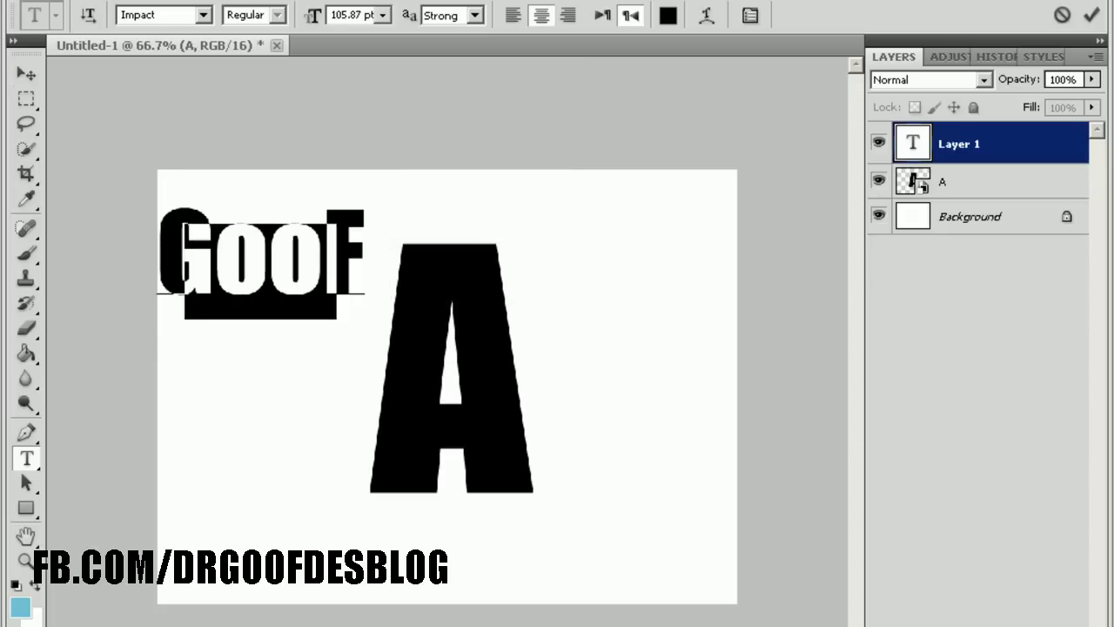
Color GooF mid blue and move it onto the top of the A.
{"action": "left_click", "coordinate": [667, 15]}
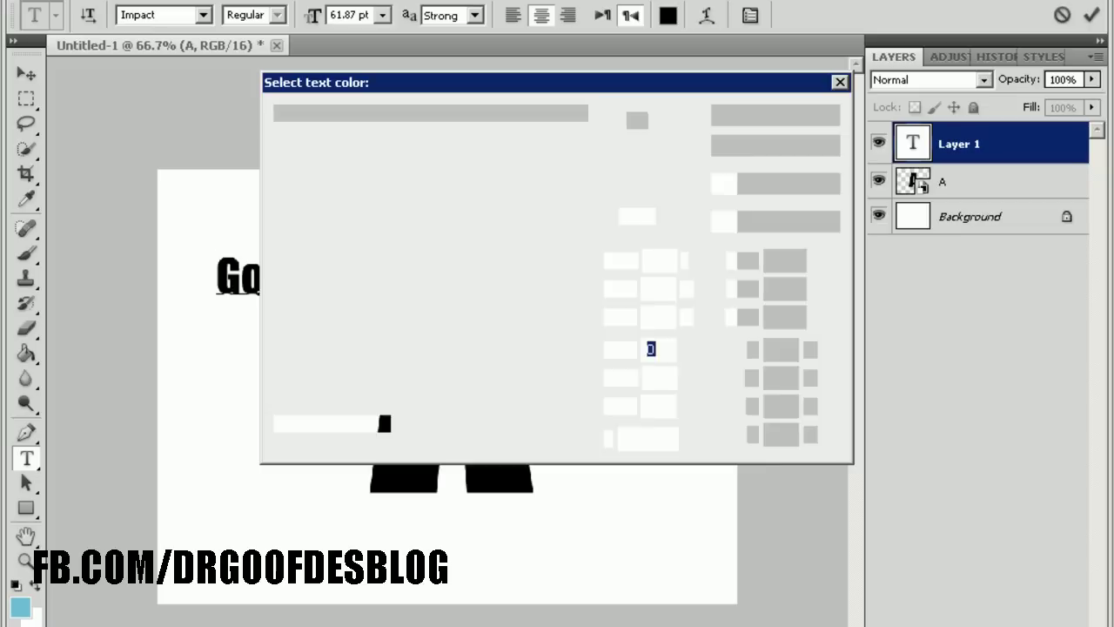
{"action": "left_click_drag", "start_coordinate": [578, 383], "coordinate": [578, 248]}
{"action": "left_click_drag", "start_coordinate": [525, 186], "coordinate": [503, 145]}
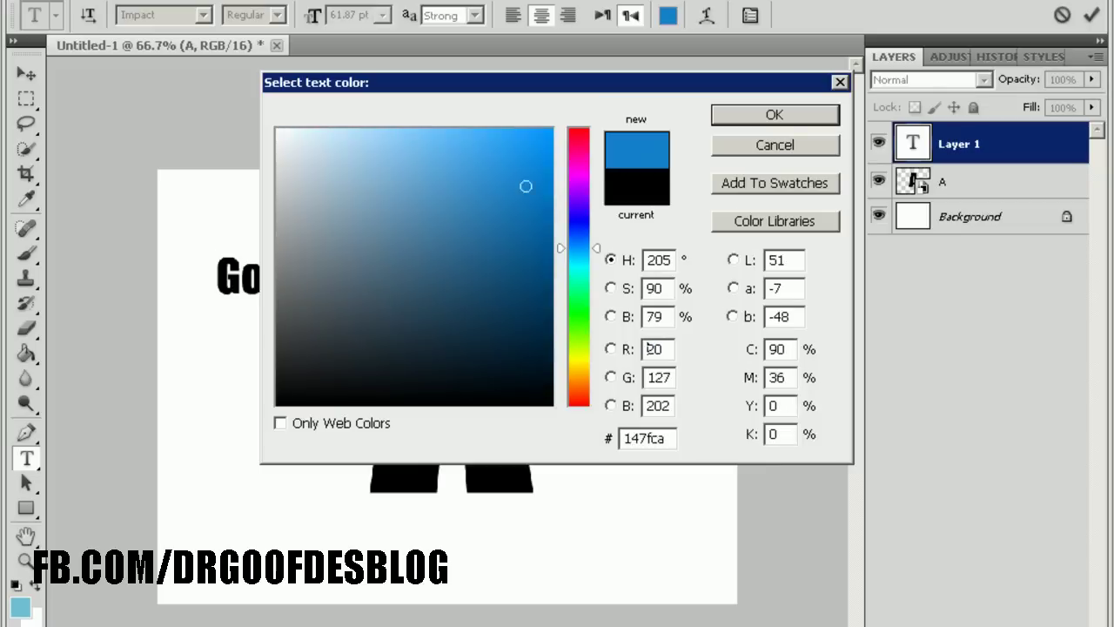
{"action": "left_click", "coordinate": [775, 115]}
{"action": "left_click", "coordinate": [26, 74]}
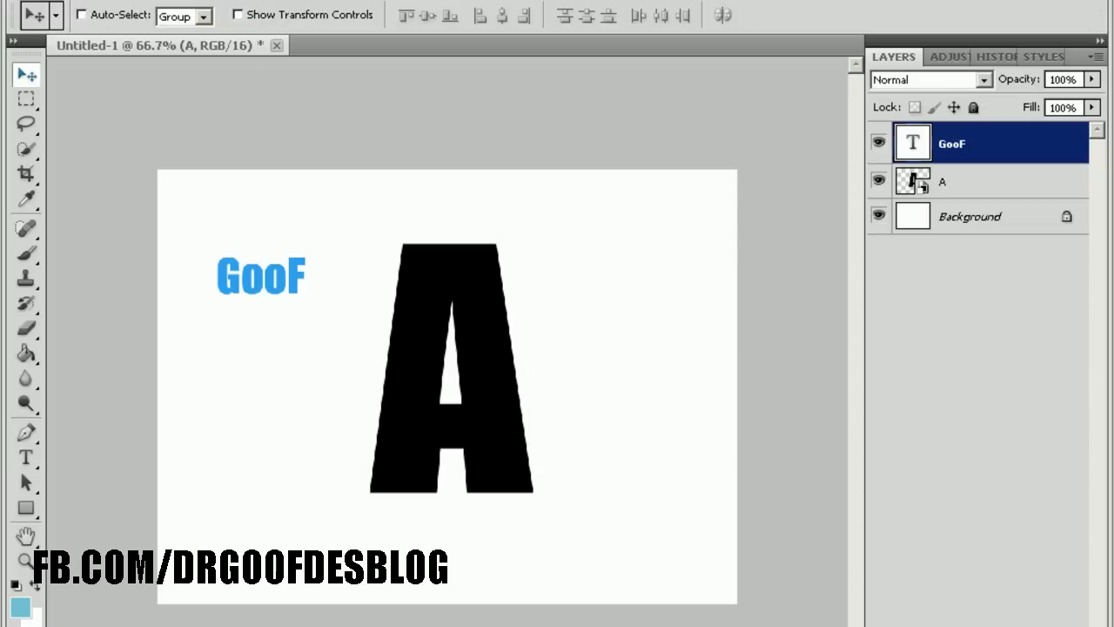
{"action": "left_click_drag", "start_coordinate": [261, 277], "coordinate": [450, 276]}
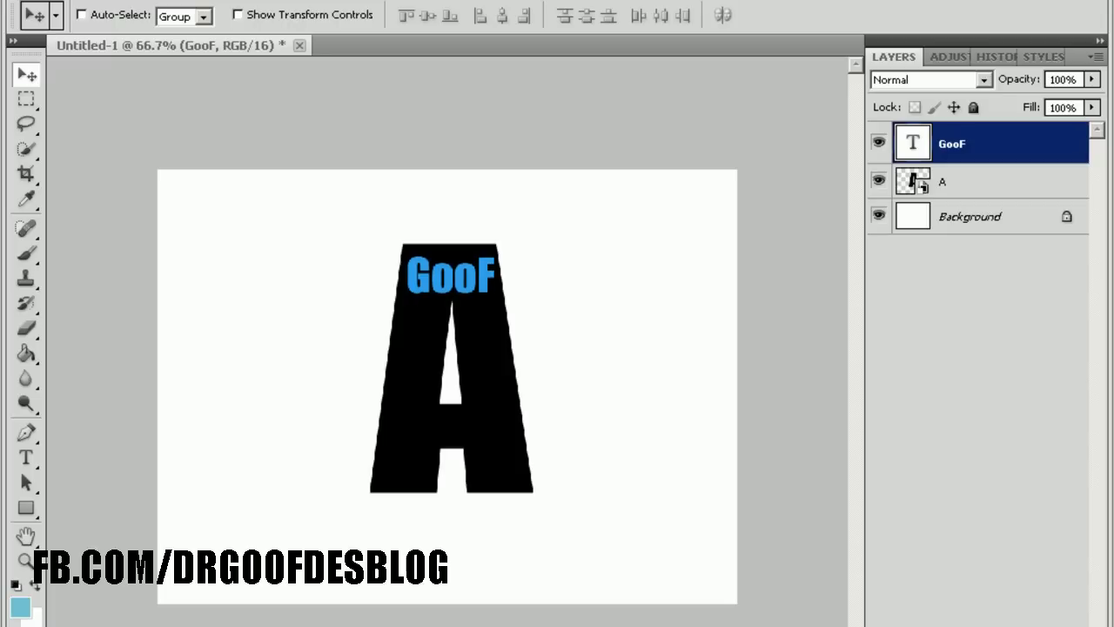
Enlarge GooF to 69.87 pt so it fills the A's top width.
{"action": "left_click", "coordinate": [26, 457]}
{"action": "left_click", "coordinate": [137, 456]}
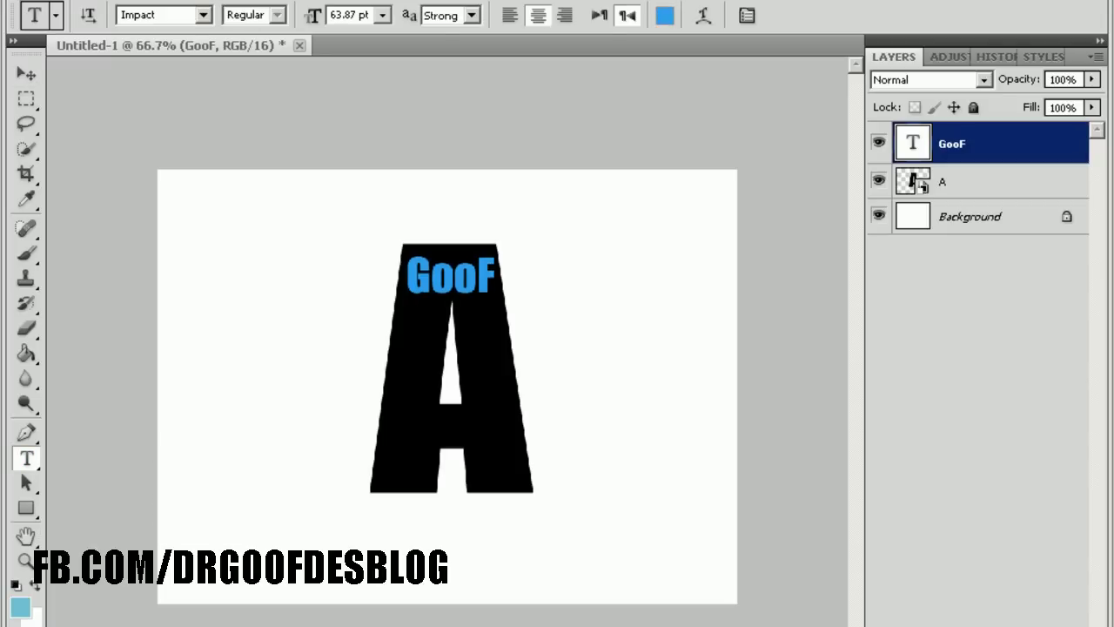
{"action": "left_click", "coordinate": [26, 74]}
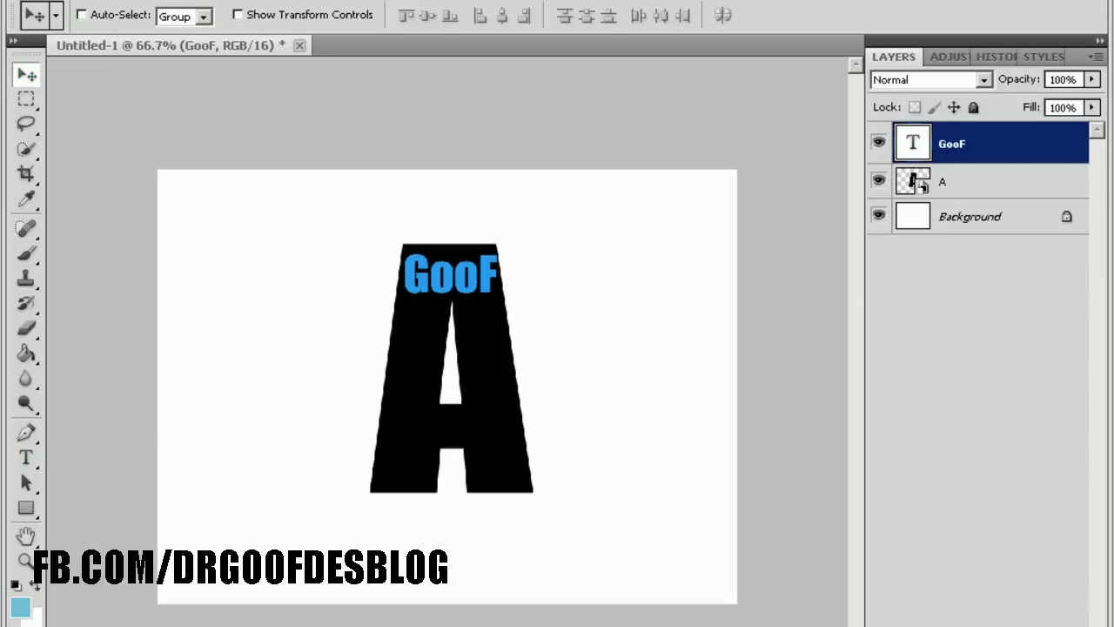
{"action": "left_click", "coordinate": [26, 457]}
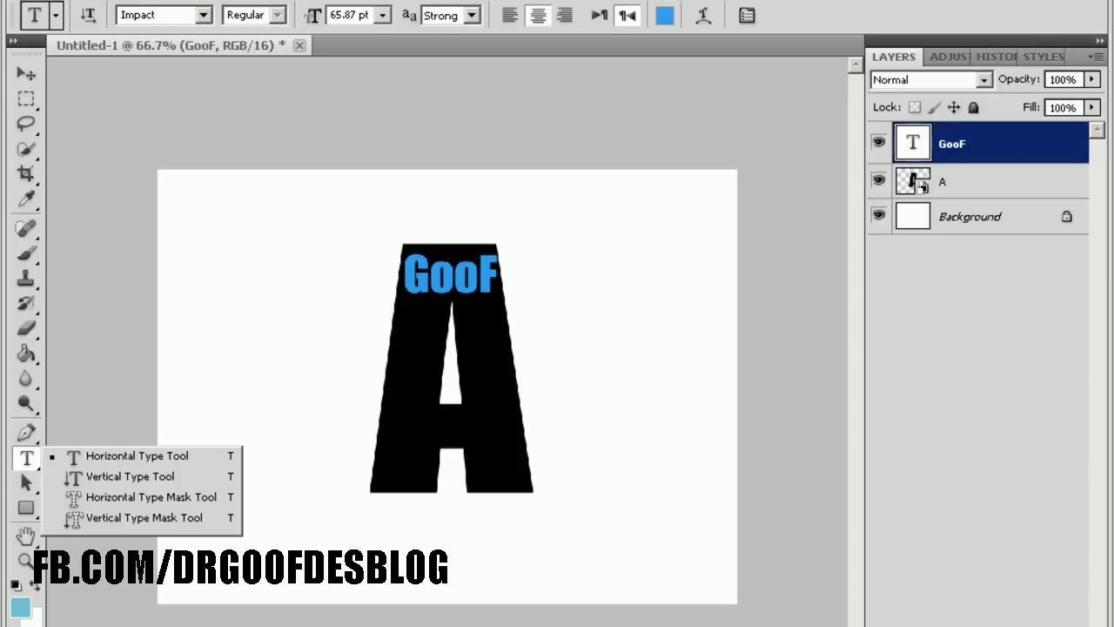
{"action": "left_click", "coordinate": [136, 455]}
{"action": "left_click", "coordinate": [450, 275]}
{"action": "double_click", "coordinate": [450, 275]}
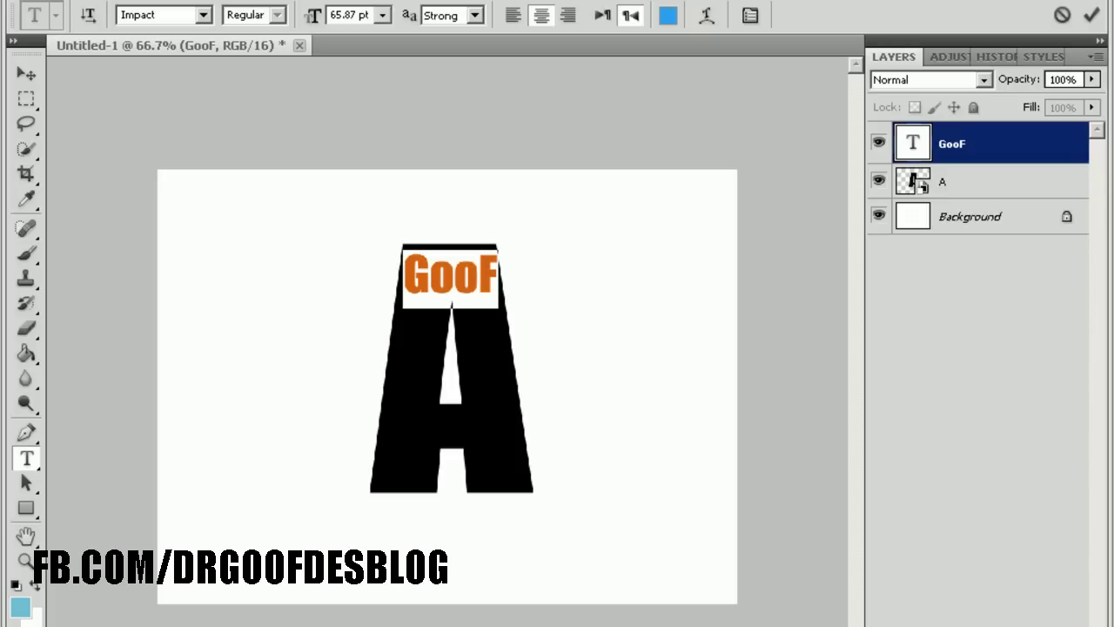
{"action": "key", "text": "ctrl+shift+period"}
{"action": "key", "text": "ctrl+shift+period"}
{"action": "left_click", "coordinate": [26, 74]}
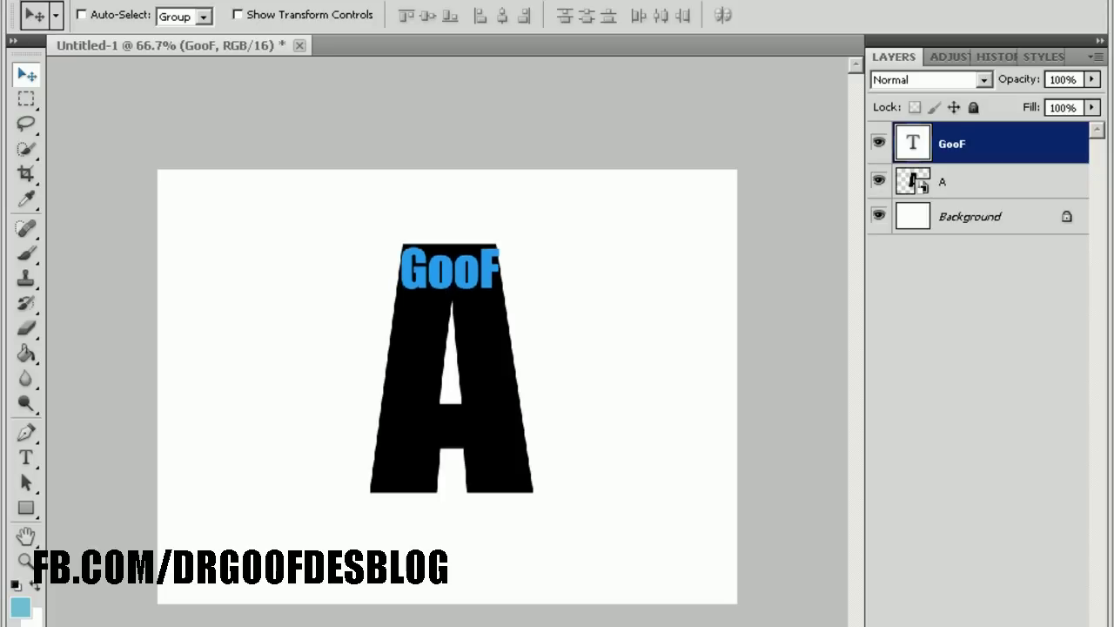
Type PHOTOSHOP on a new text layer left of the A.
{"action": "left_click", "coordinate": [26, 457]}
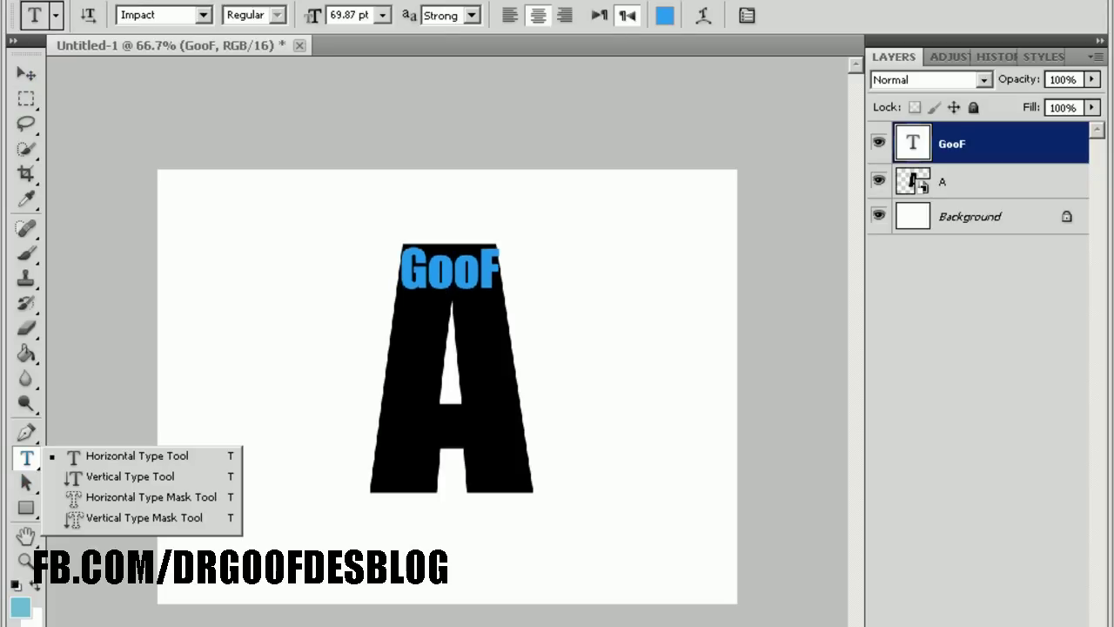
{"action": "left_click", "coordinate": [253, 364]}
{"action": "type", "text": "P"}
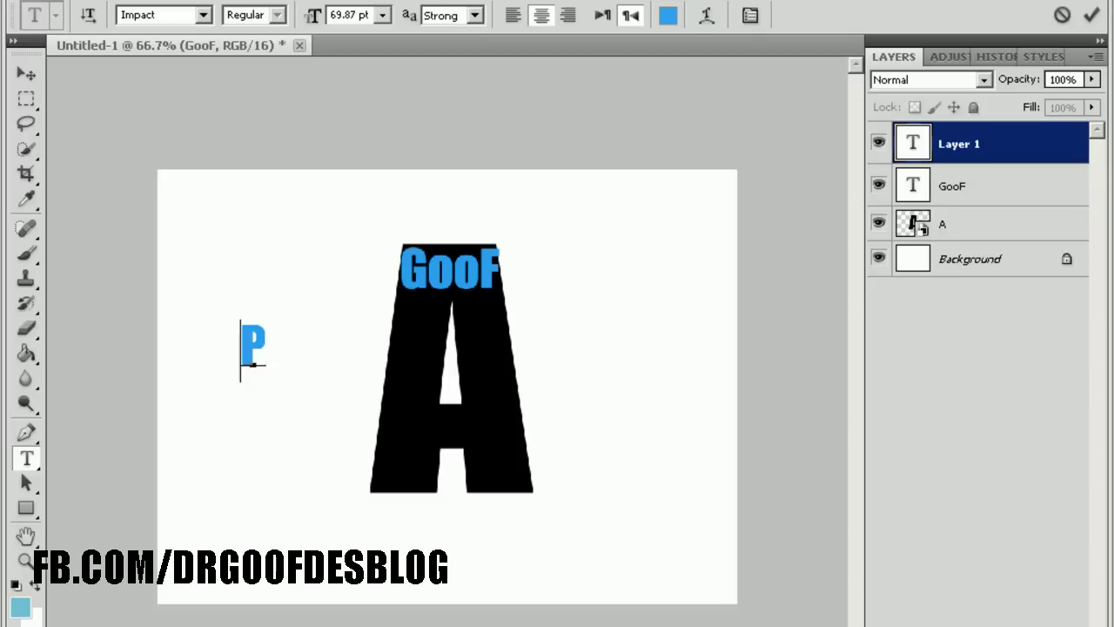
{"action": "type", "text": "GH"}
{"action": "key", "text": "BackSpace"}
{"action": "key", "text": "BackSpace"}
{"action": "key", "text": "BackSpace"}
{"action": "type", "text": "P"}
{"action": "type", "text": "HOTOSHOP"}
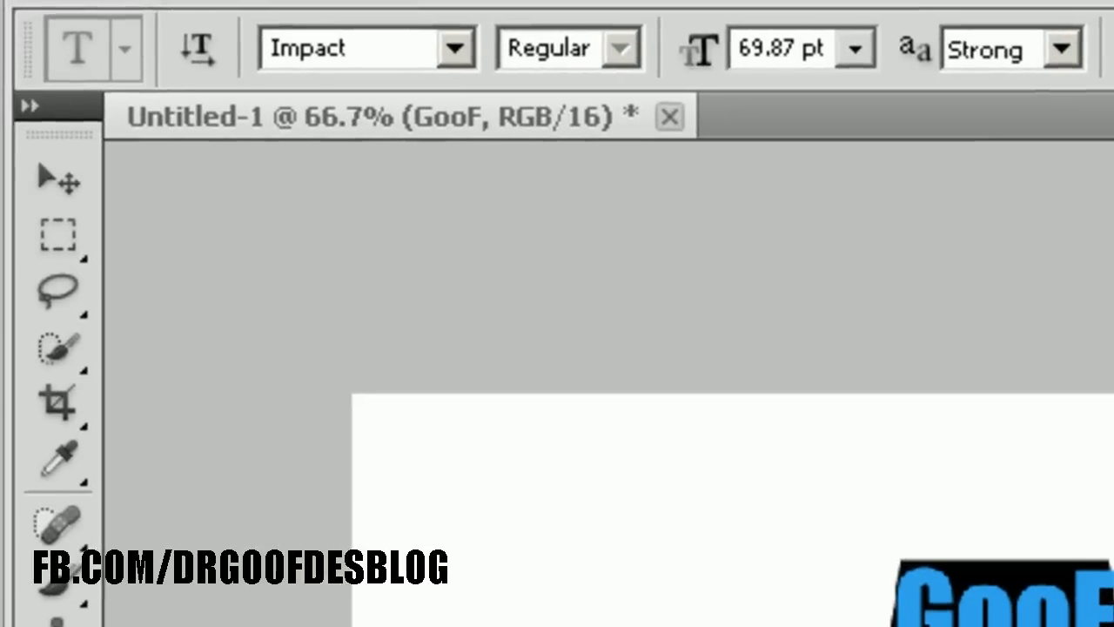
Set the PHOTOSHOP text in the Courier New font.
{"action": "left_click", "coordinate": [309, 48]}
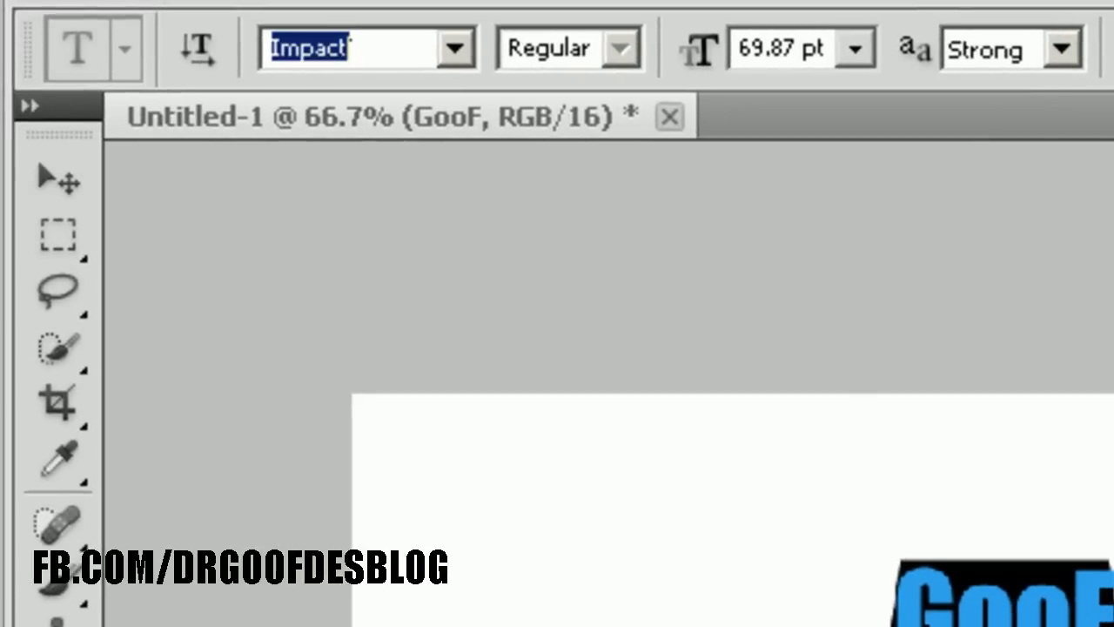
{"action": "left_click", "coordinate": [454, 48]}
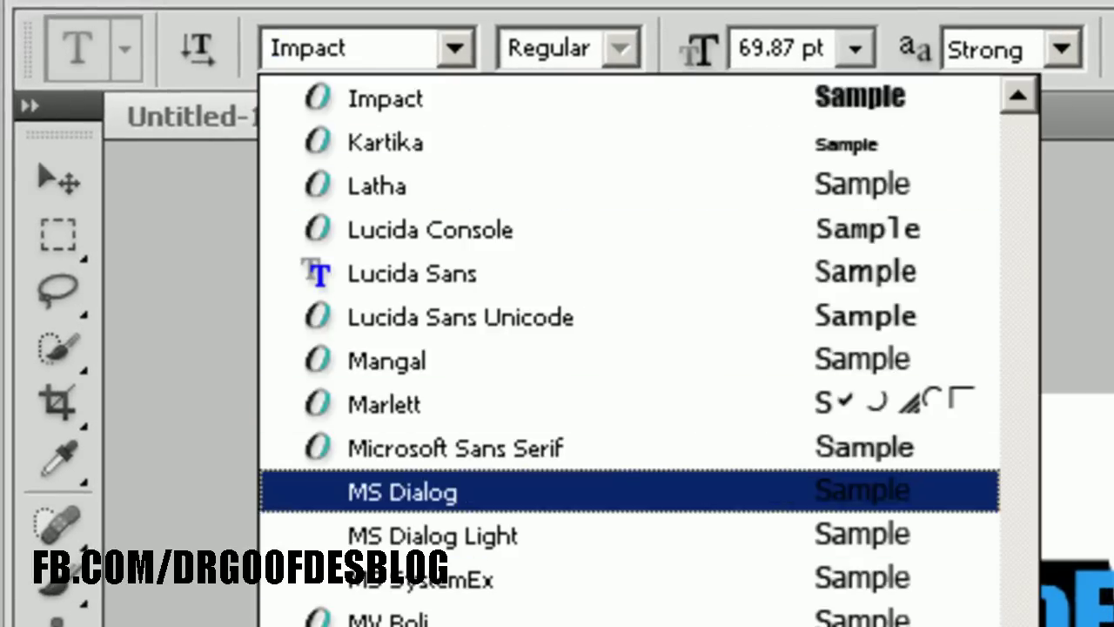
{"action": "scroll", "coordinate": [400, 491], "scroll_direction": "down", "scroll_amount": 3}
{"action": "type", "text": "w"}
{"action": "key", "text": "Return"}
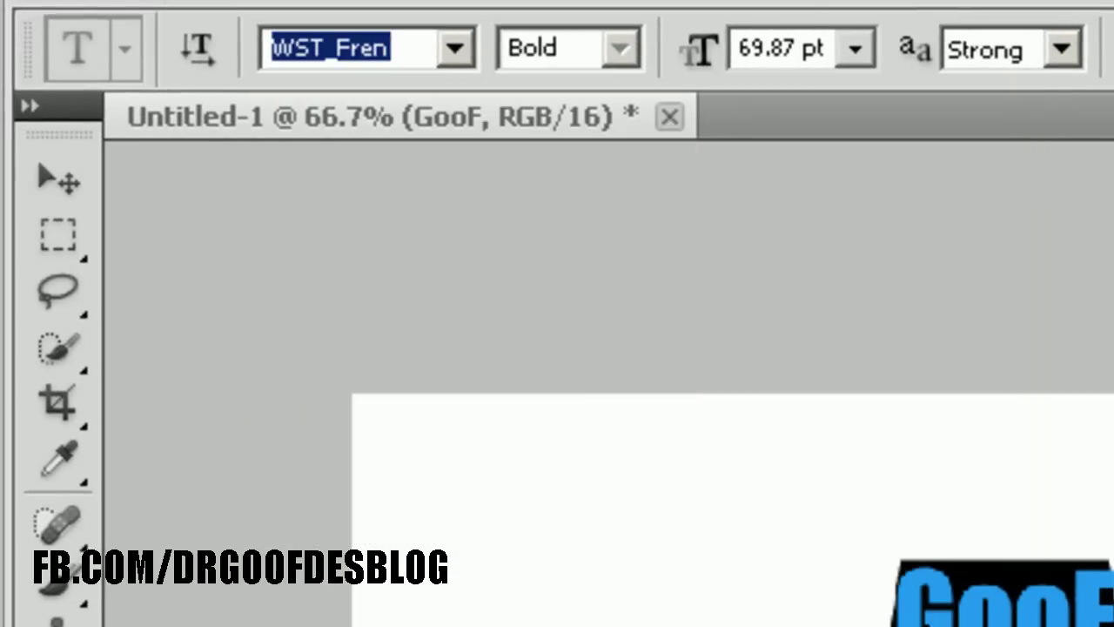
{"action": "left_click", "coordinate": [454, 48]}
{"action": "scroll", "coordinate": [626, 348], "scroll_direction": "up", "scroll_amount": 5}
{"action": "scroll", "coordinate": [626, 348], "scroll_direction": "up", "scroll_amount": 5}
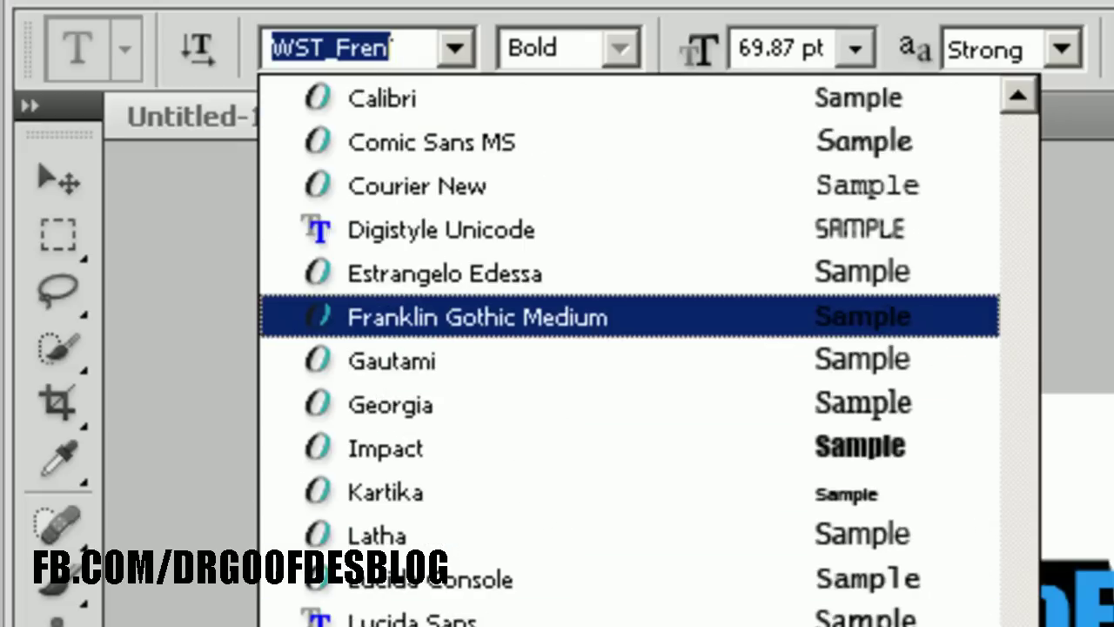
{"action": "scroll", "coordinate": [627, 348], "scroll_direction": "down", "scroll_amount": 10}
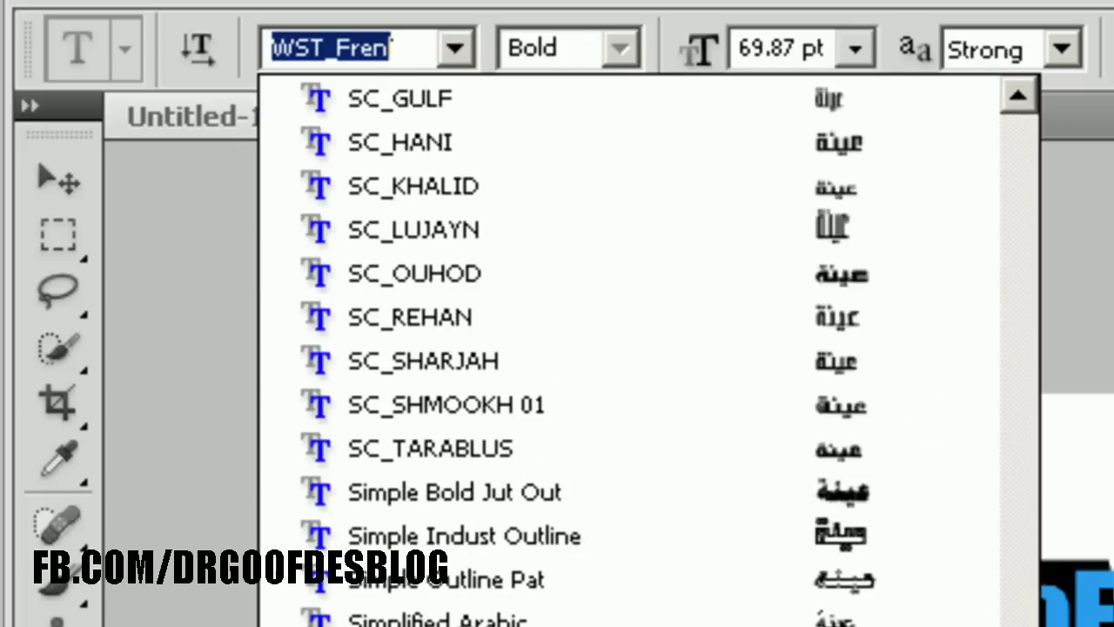
{"action": "type", "text": "c"}
{"action": "key", "text": "Return"}
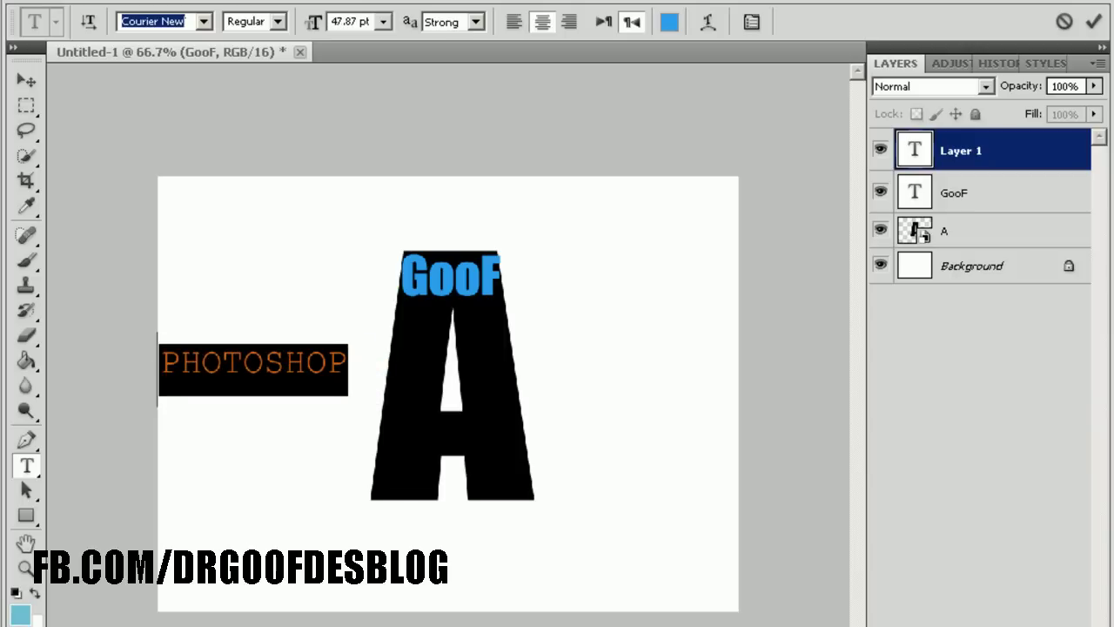
Move PHOTOSHOP onto the A's lower part, sized 40.87 pt and centred.
{"action": "left_click", "coordinate": [26, 105]}
{"action": "left_click", "coordinate": [27, 80]}
{"action": "mouse_move", "coordinate": [253, 370]}
{"action": "left_mouse_down"}
{"action": "mouse_move", "coordinate": [290, 395]}
{"action": "mouse_move", "coordinate": [441, 446]}
{"action": "left_mouse_up"}
{"action": "left_click", "coordinate": [26, 465]}
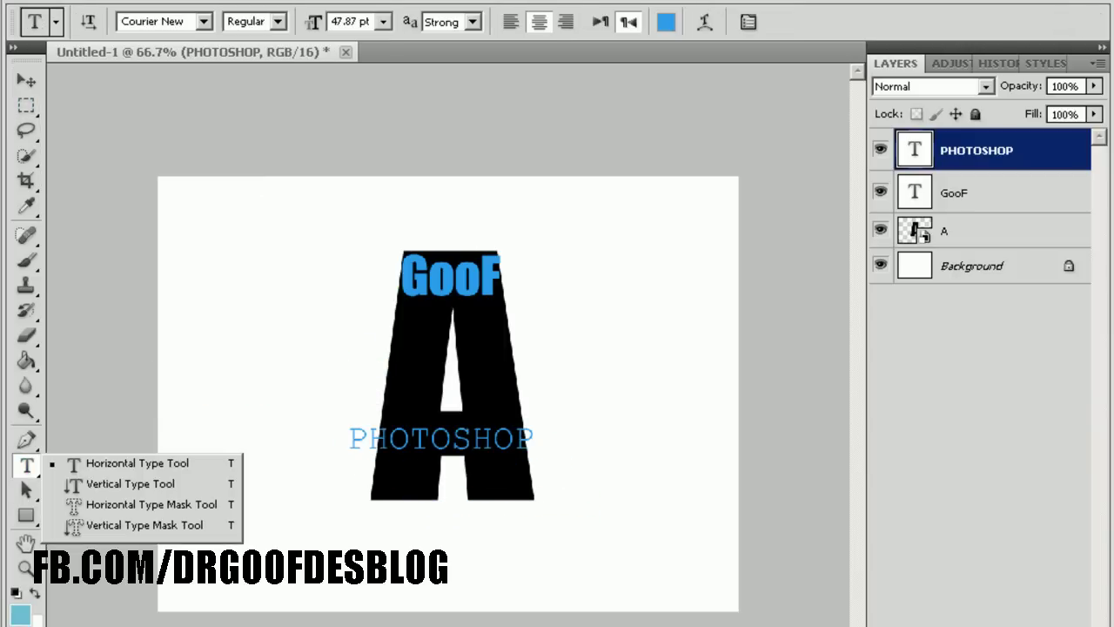
{"action": "left_click", "coordinate": [342, 21]}
{"action": "key", "text": "BackSpace"}
{"action": "type", "text": "0"}
{"action": "key", "text": "Return"}
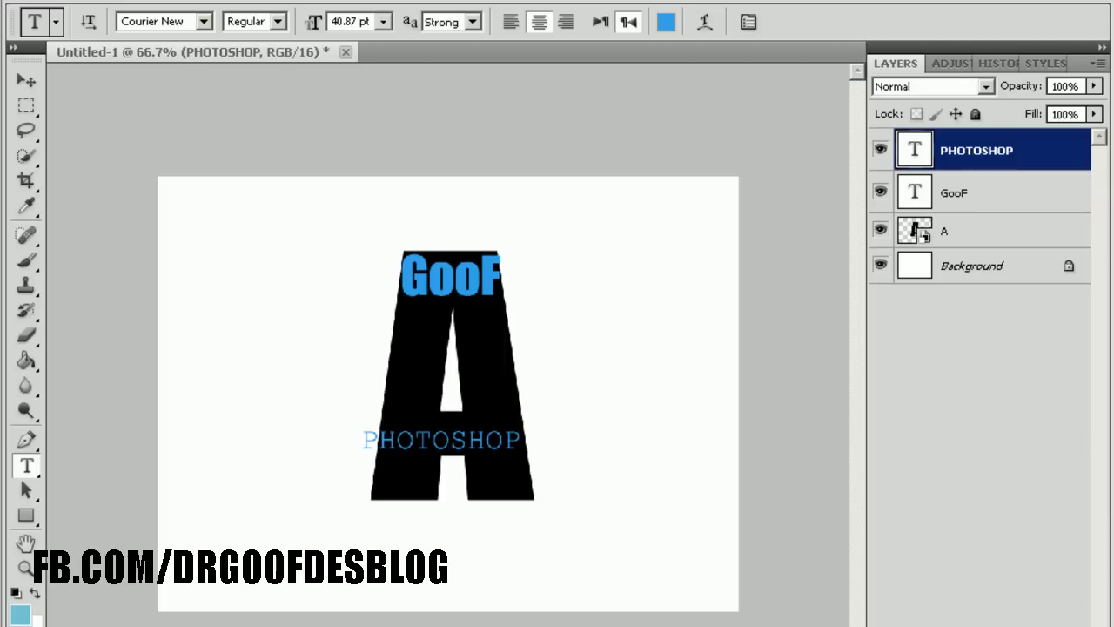
{"action": "key", "text": "v"}
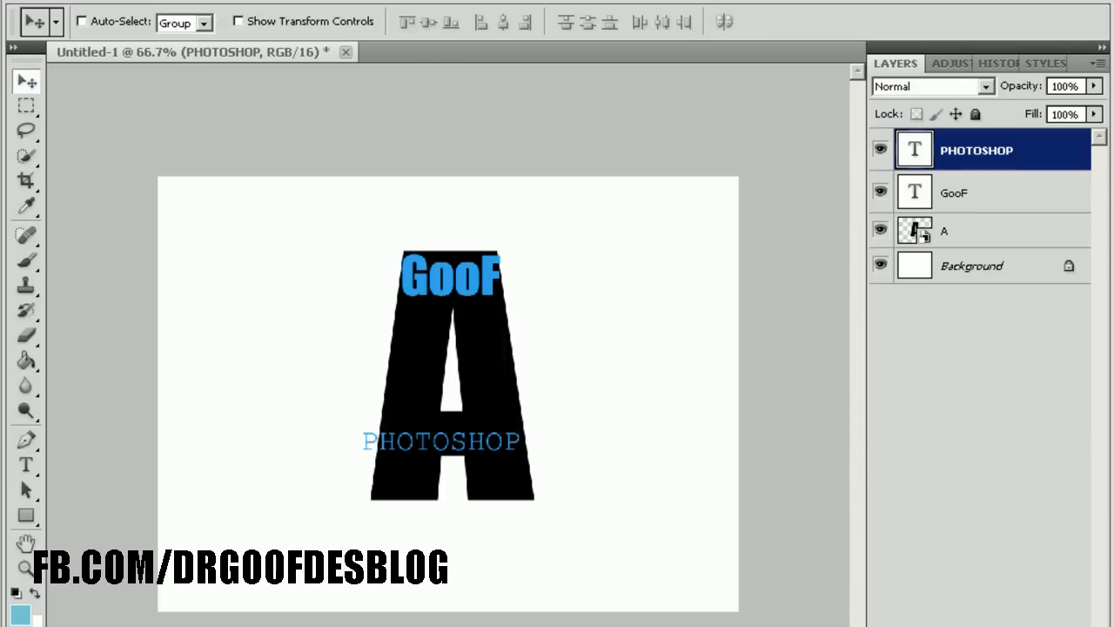
{"action": "left_click_drag", "start_coordinate": [444, 470], "coordinate": [457, 472]}
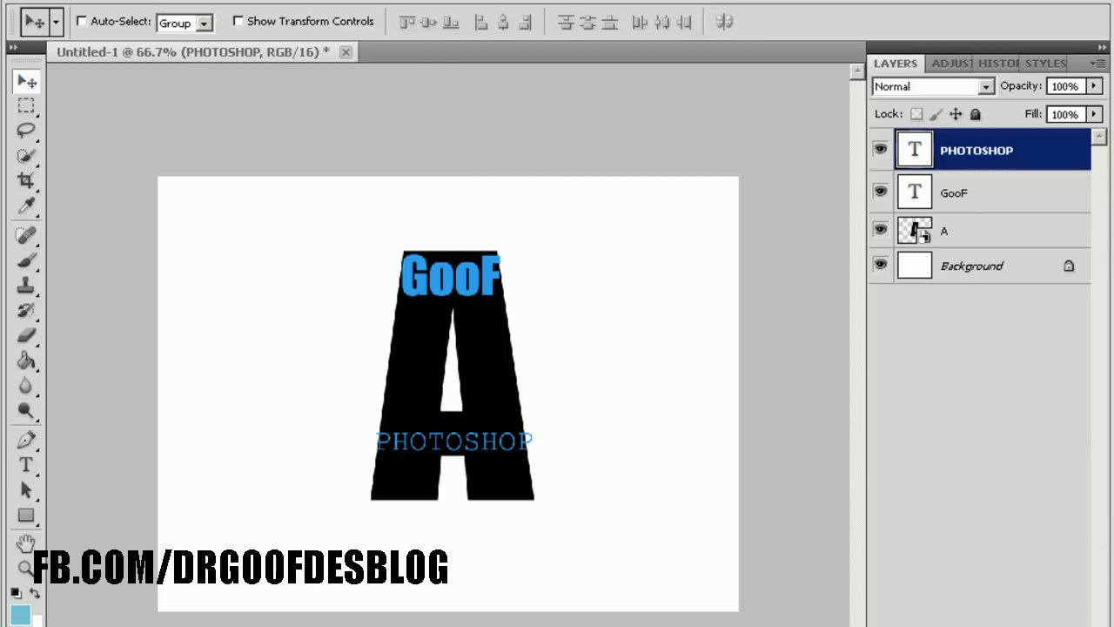
Resize PHOTOSHOP to 37.87 pt and nudge it slightly upward.
{"action": "left_click", "coordinate": [26, 464]}
{"action": "left_click", "coordinate": [136, 463]}
{"action": "double_click", "coordinate": [914, 149]}
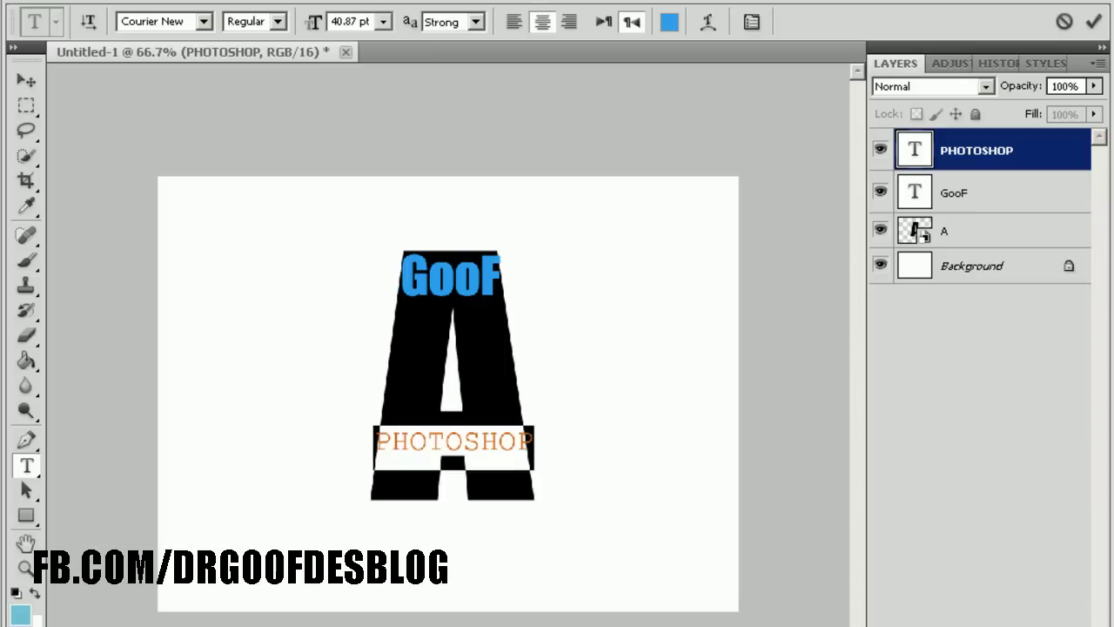
{"action": "key", "text": "Down"}
{"action": "key", "text": "Down"}
{"action": "key", "text": "Down"}
{"action": "key", "text": "Down"}
{"action": "key", "text": "Down"}
{"action": "key", "text": "Down"}
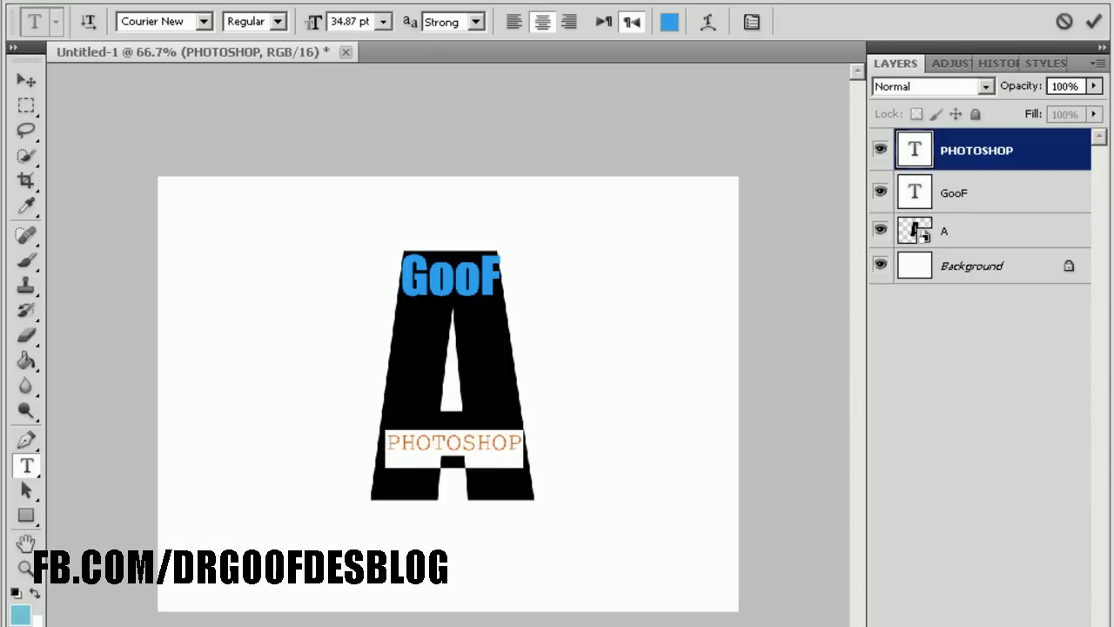
{"action": "key", "text": "Up"}
{"action": "key", "text": "Up"}
{"action": "key", "text": "Up"}
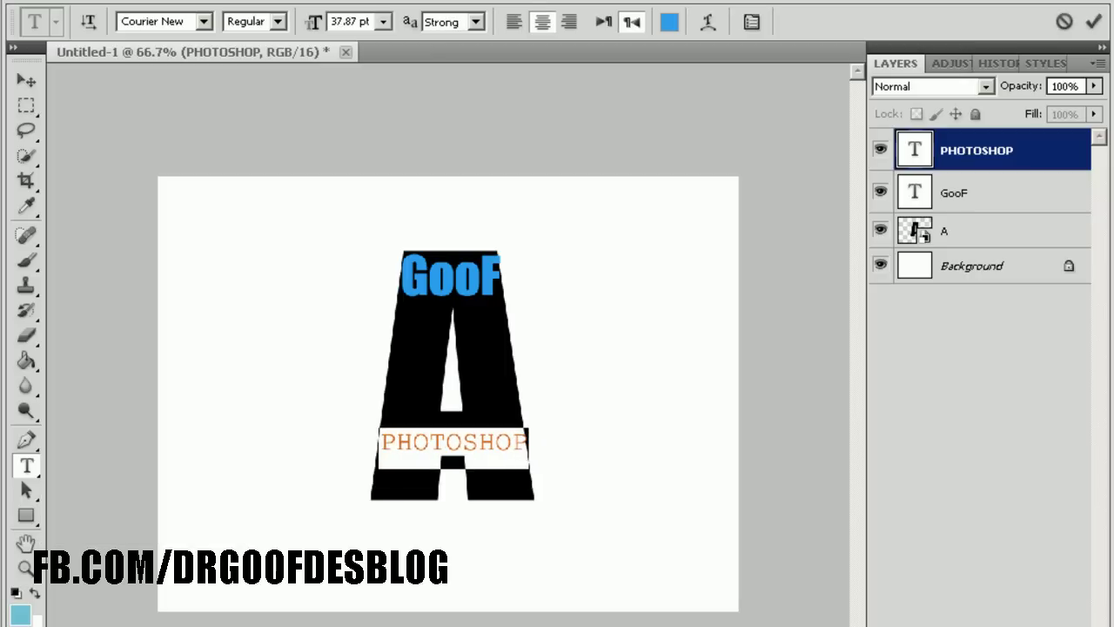
{"action": "left_click", "coordinate": [26, 80]}
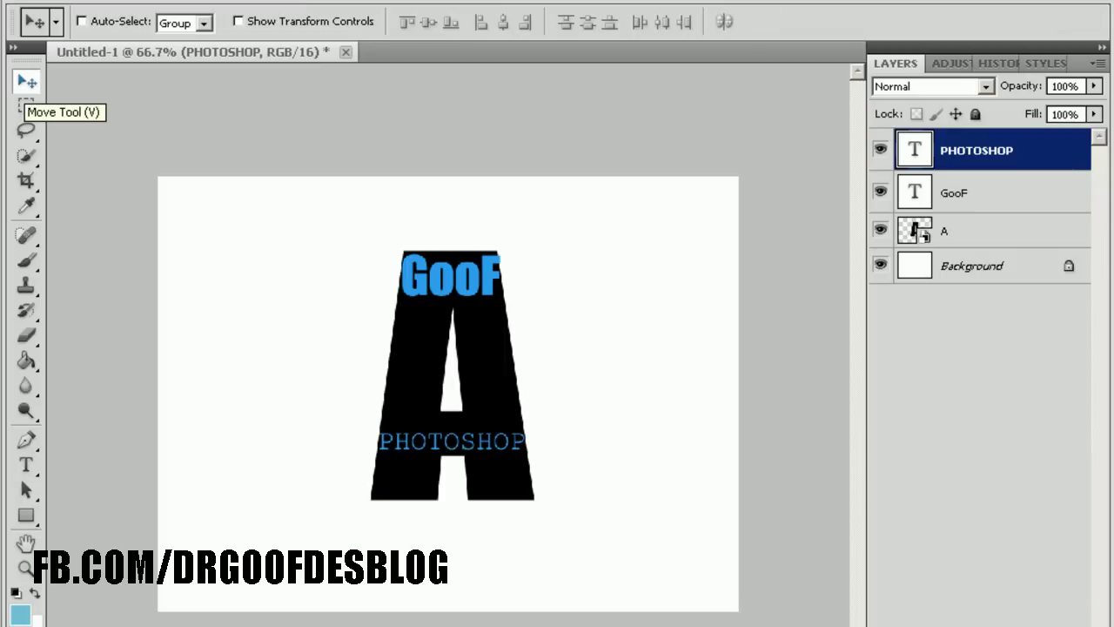
{"action": "key", "text": "Up"}
{"action": "key", "text": "Up"}
{"action": "key", "text": "Up"}
{"action": "key", "text": "Up"}
{"action": "key", "text": "Up"}
{"action": "key", "text": "Up"}
{"action": "key", "text": "Up"}
{"action": "key", "text": "Up"}
{"action": "key", "text": "Up"}
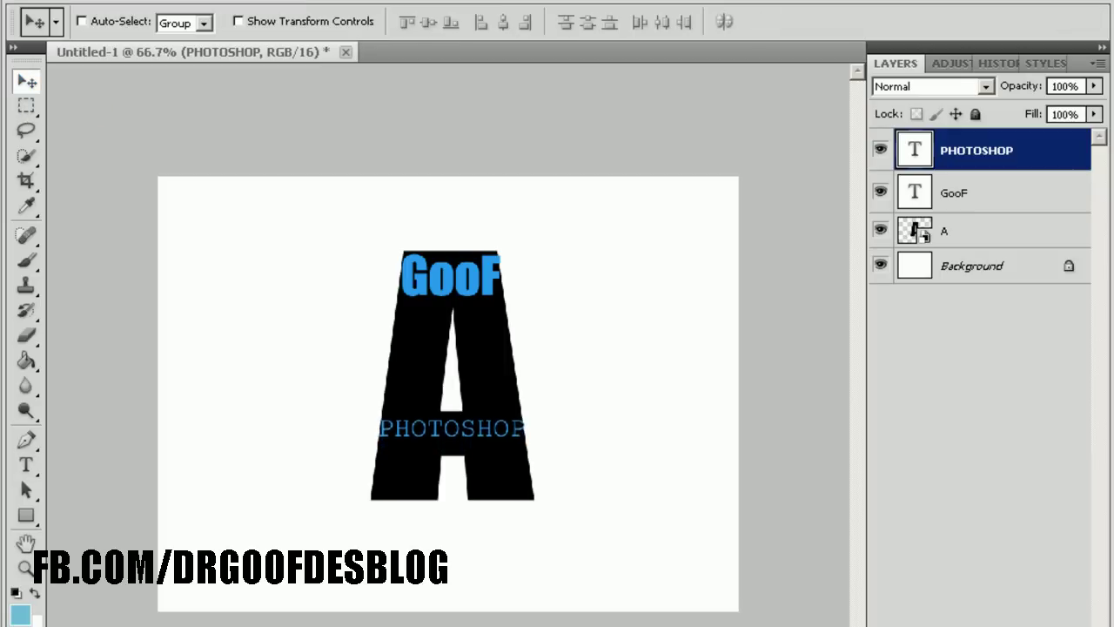
{"action": "key", "text": "Up"}
{"action": "key", "text": "Up"}
{"action": "key", "text": "Up"}
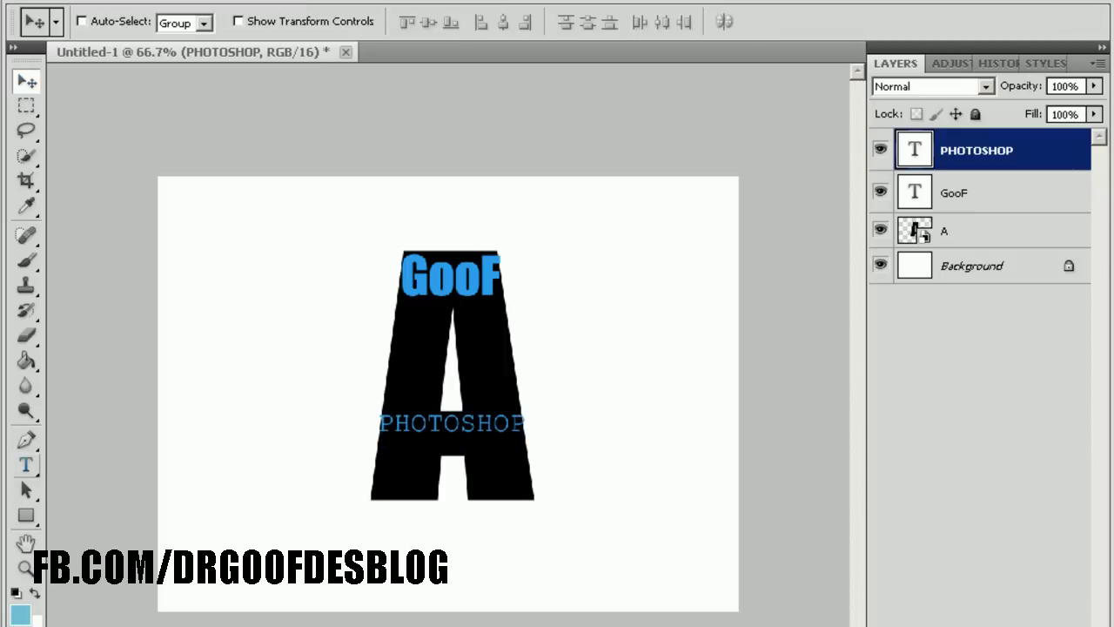
{"action": "left_click", "coordinate": [26, 465]}
Type WEB DESIGN and move it just below PHOTOSHOP on the A.
{"action": "left_click", "coordinate": [222, 396]}
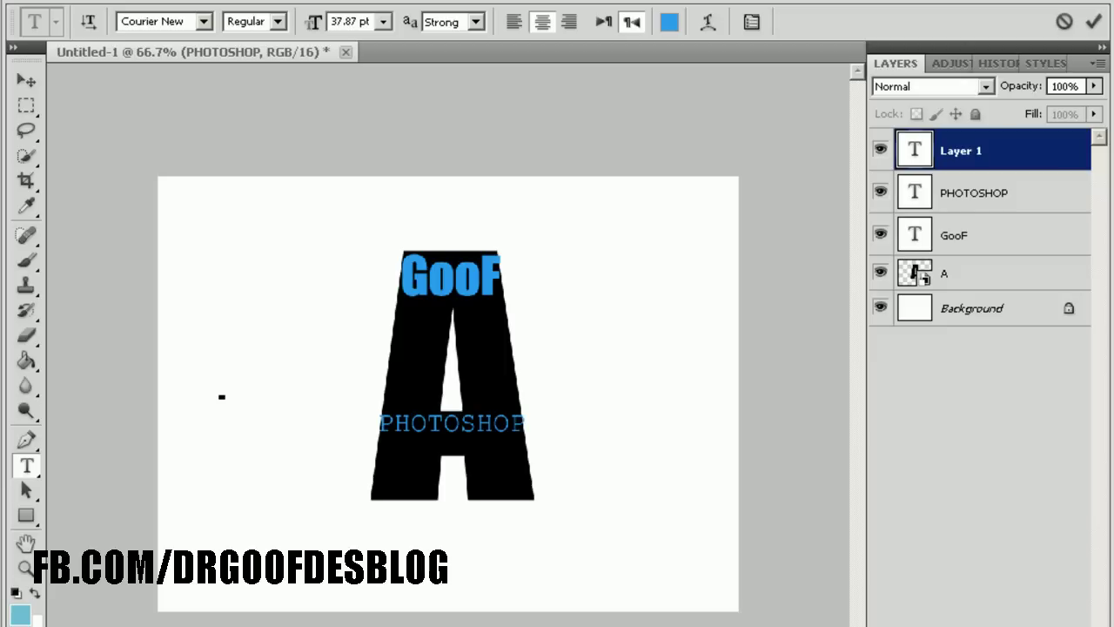
{"action": "type", "text": "wE"}
{"action": "key", "text": "BackSpace"}
{"action": "key", "text": "BackSpace"}
{"action": "type", "text": "WEB DE"}
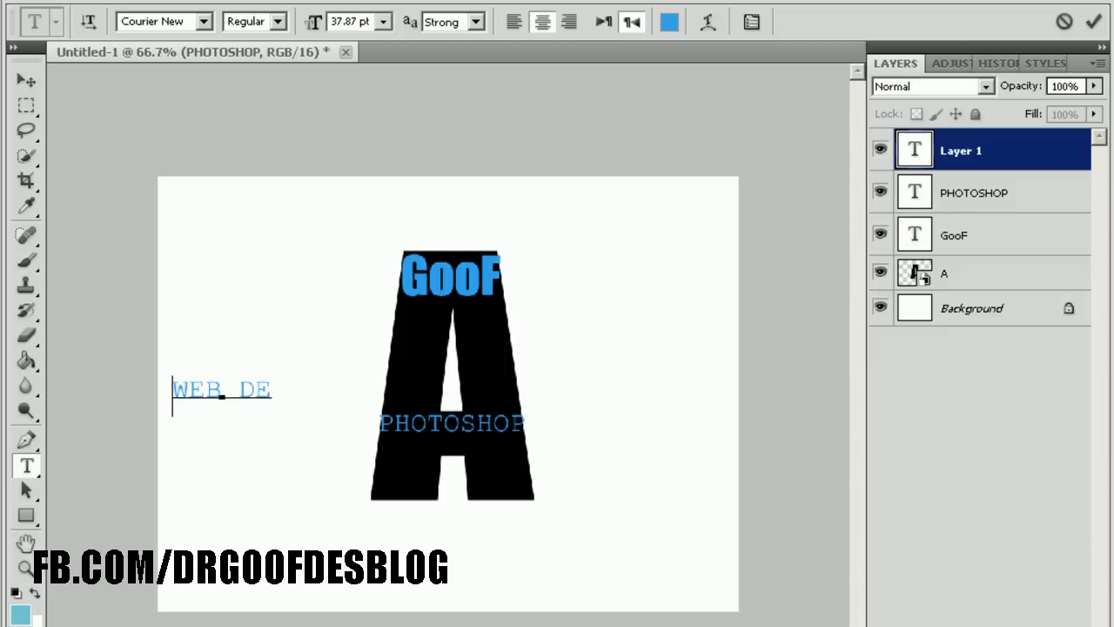
{"action": "type", "text": "SIGN"}
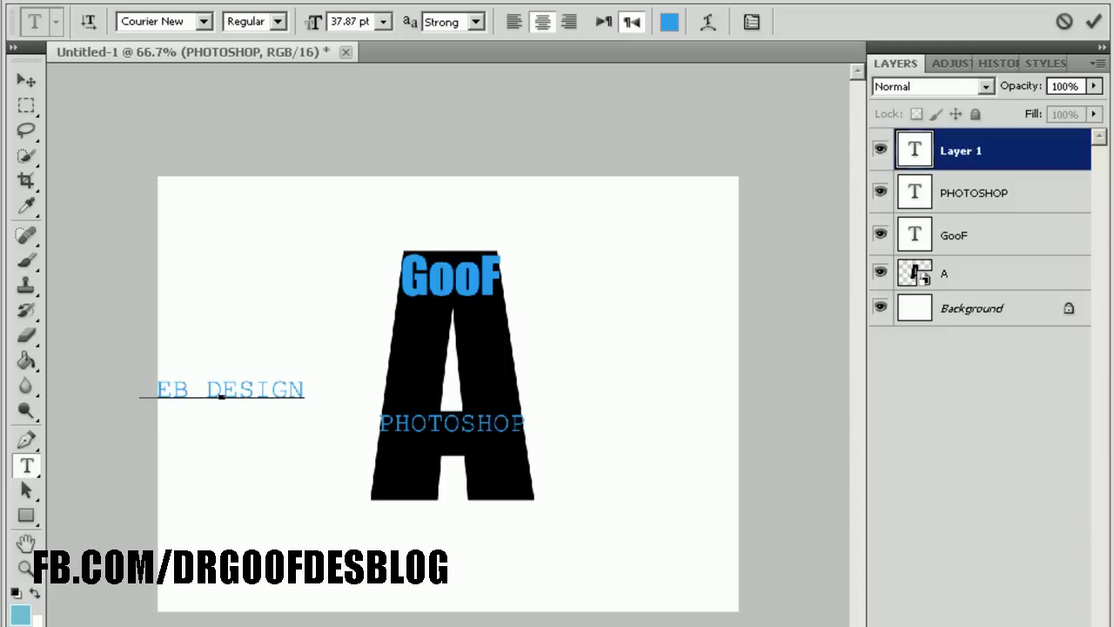
{"action": "mouse_move", "coordinate": [222, 396]}
{"action": "left_mouse_down"}
{"action": "mouse_move", "coordinate": [470, 456]}
{"action": "mouse_move", "coordinate": [451, 448]}
{"action": "left_mouse_up"}
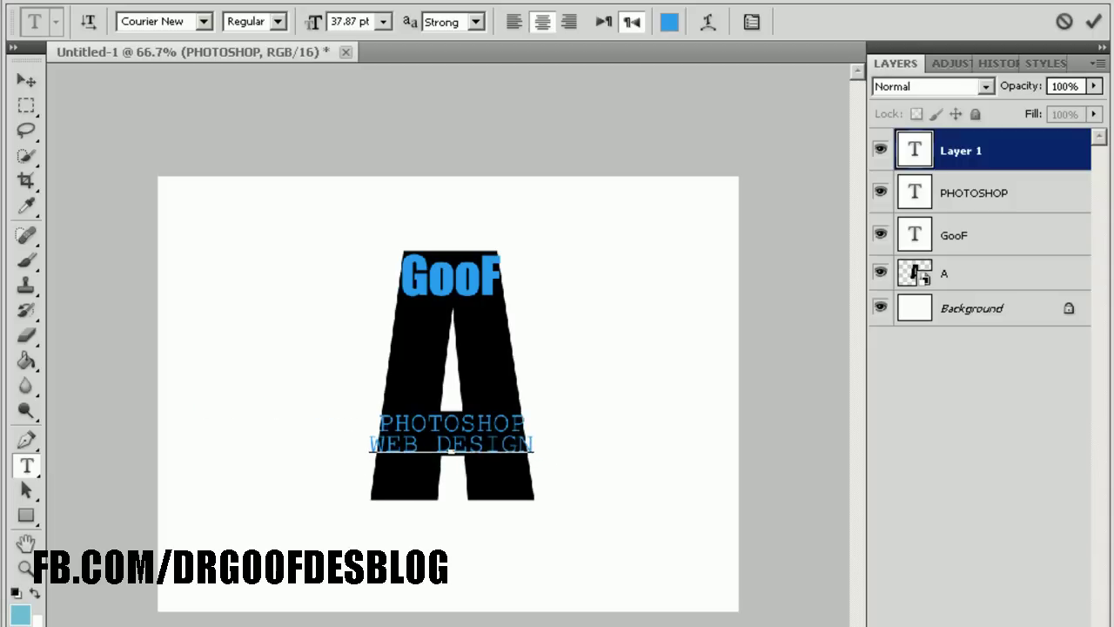
Set WEB DESIGN in the Kartika font at 47.87 pt.
{"action": "left_click_drag", "start_coordinate": [368, 444], "coordinate": [533, 446]}
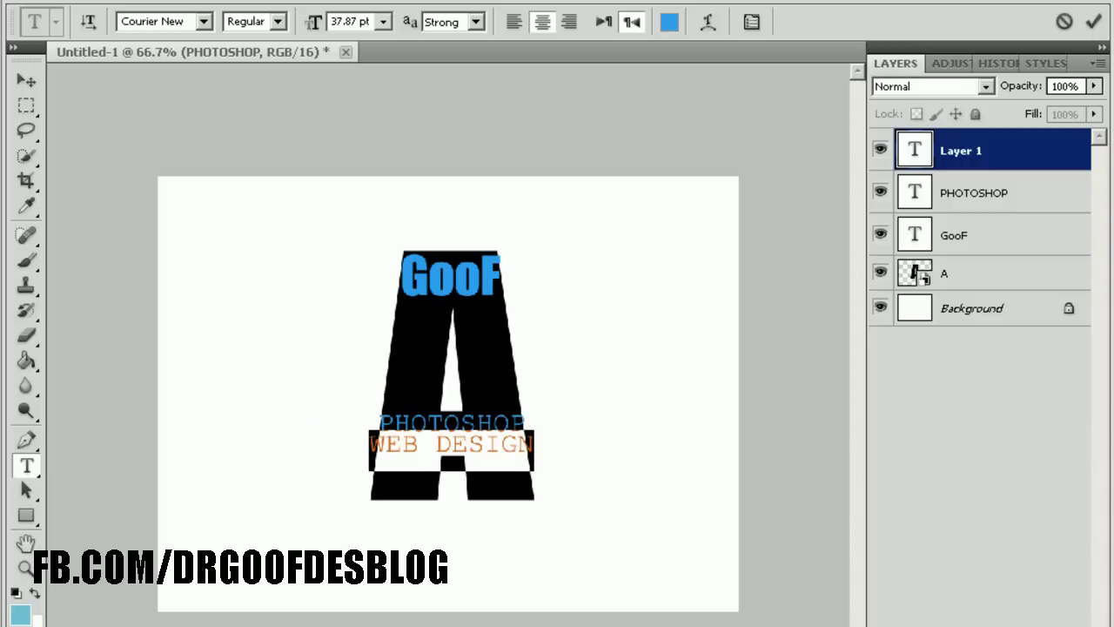
{"action": "left_click", "coordinate": [203, 21]}
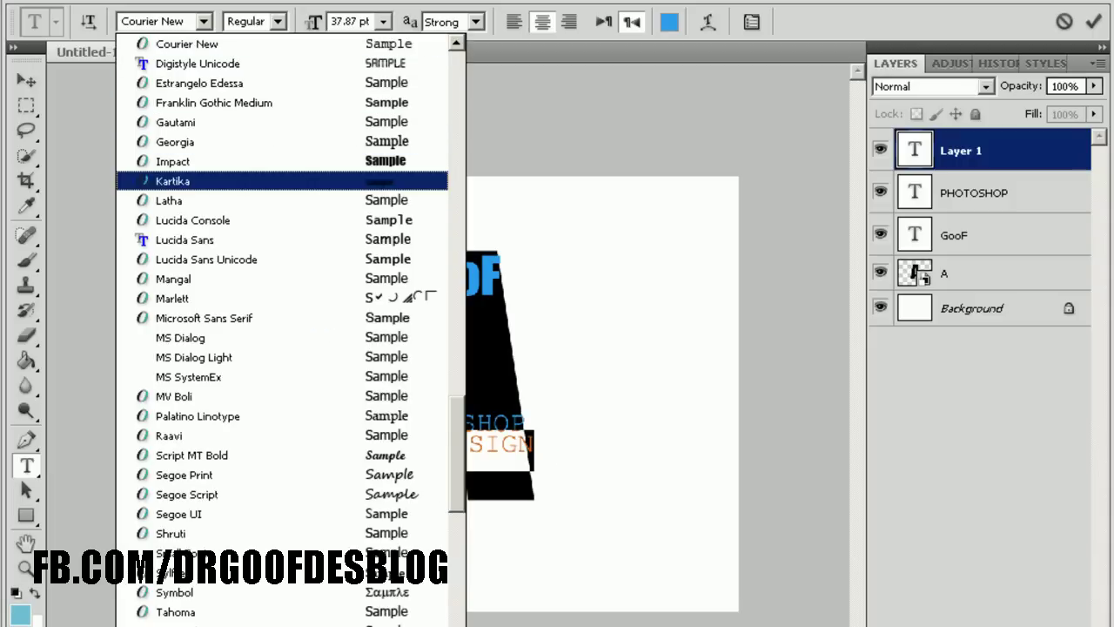
{"action": "left_click", "coordinate": [174, 181]}
{"action": "key", "text": "Up"}
{"action": "key", "text": "Up"}
{"action": "key", "text": "Up"}
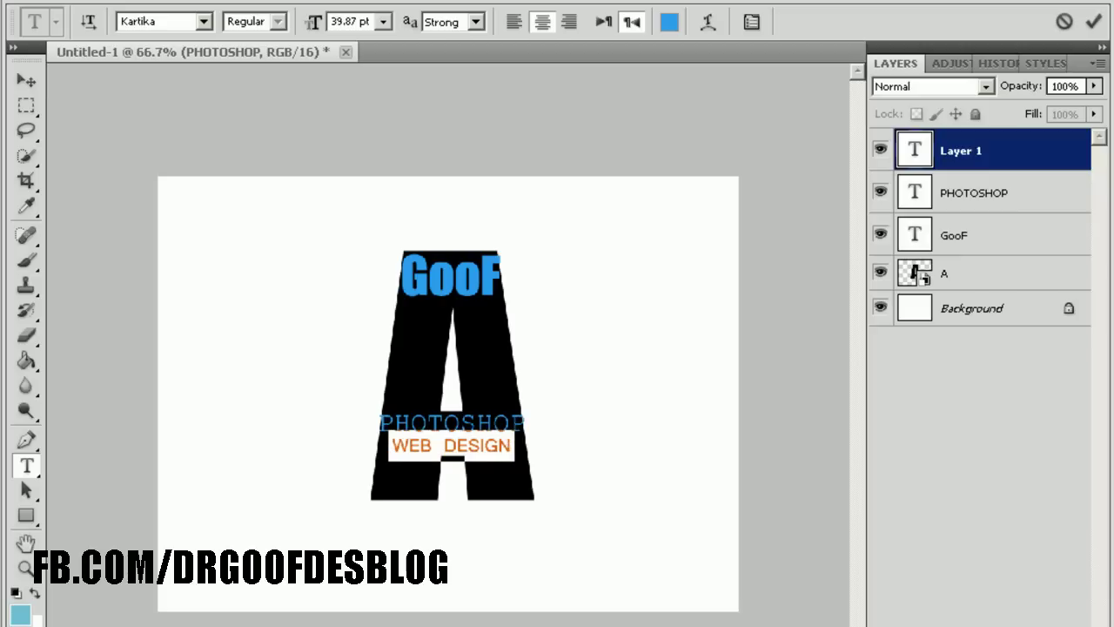
{"action": "key", "text": "Up"}
{"action": "key", "text": "Up"}
{"action": "key", "text": "Up"}
{"action": "key", "text": "alt+Left"}
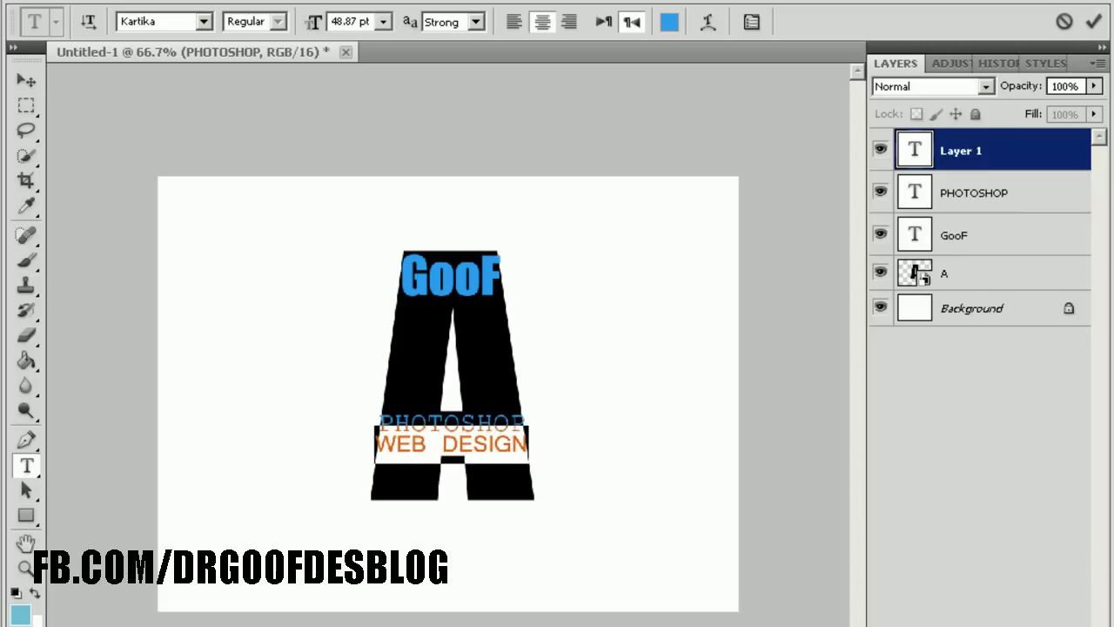
{"action": "key", "text": "Down"}
{"action": "key", "text": "ctrl+Return"}
Nudge WEB DESIGN up slightly and begin another text layer left of the A.
{"action": "key", "text": "v"}
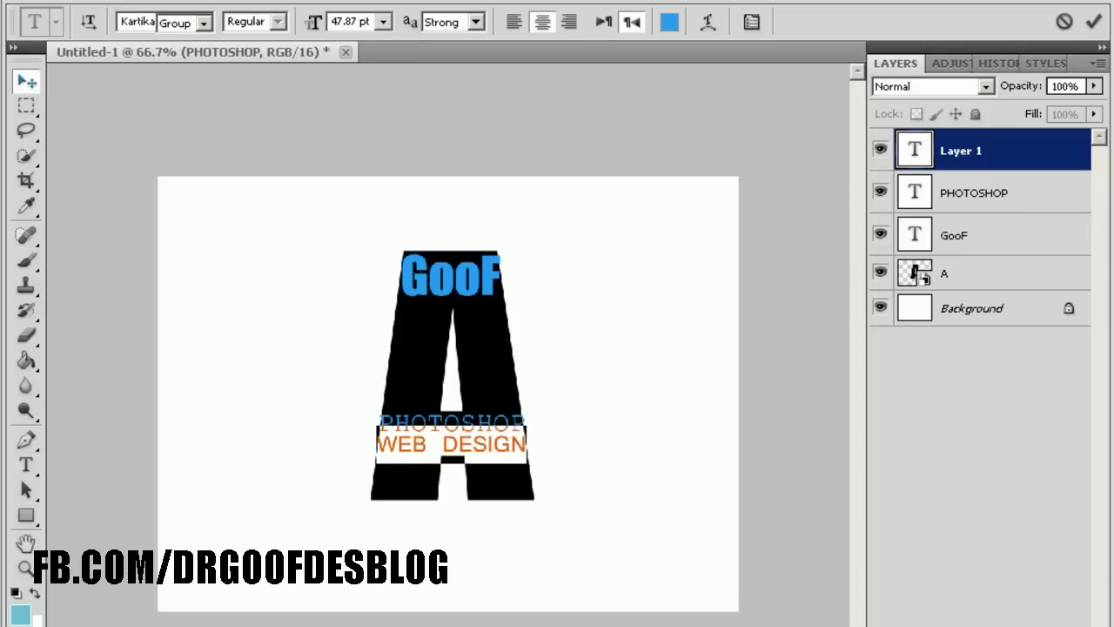
{"action": "key", "text": "Up"}
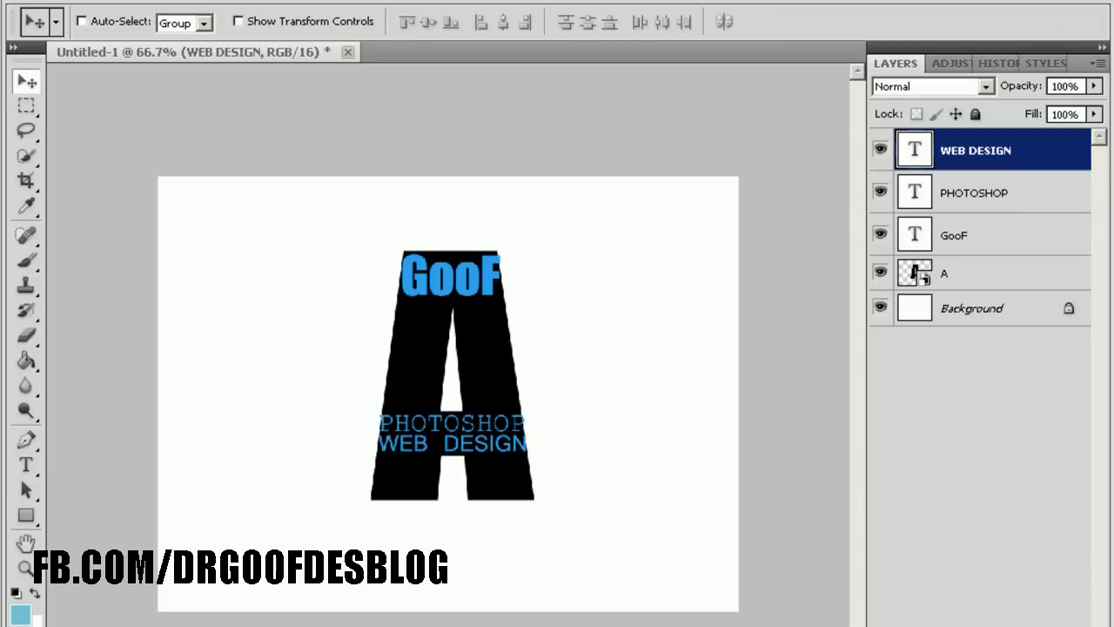
{"action": "left_click", "coordinate": [26, 465]}
{"action": "left_click", "coordinate": [113, 463]}
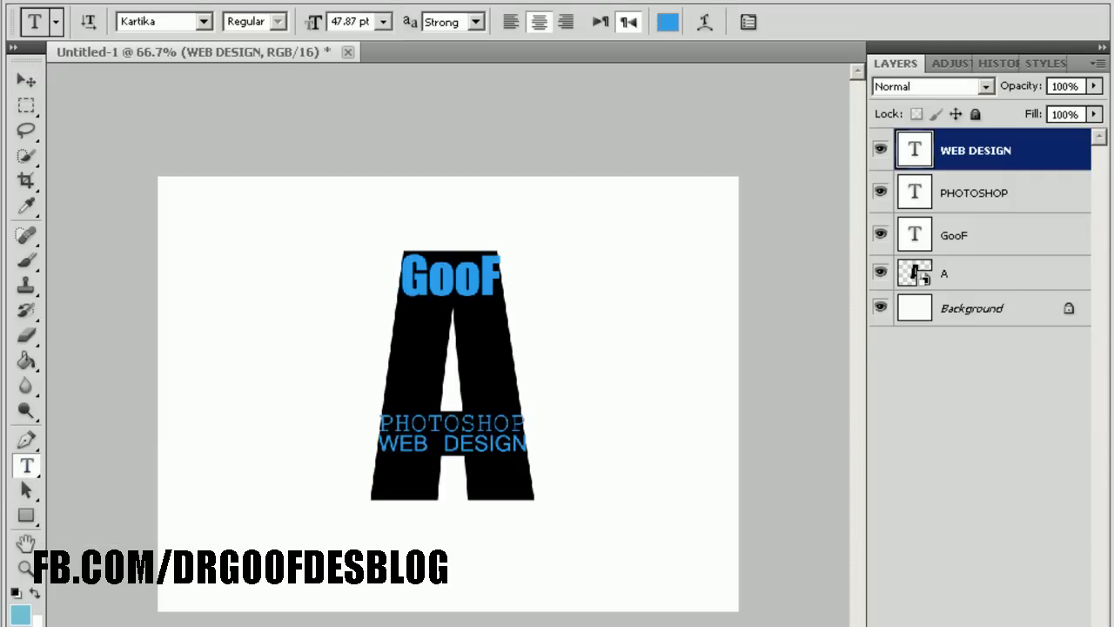
{"action": "left_click", "coordinate": [242, 316]}
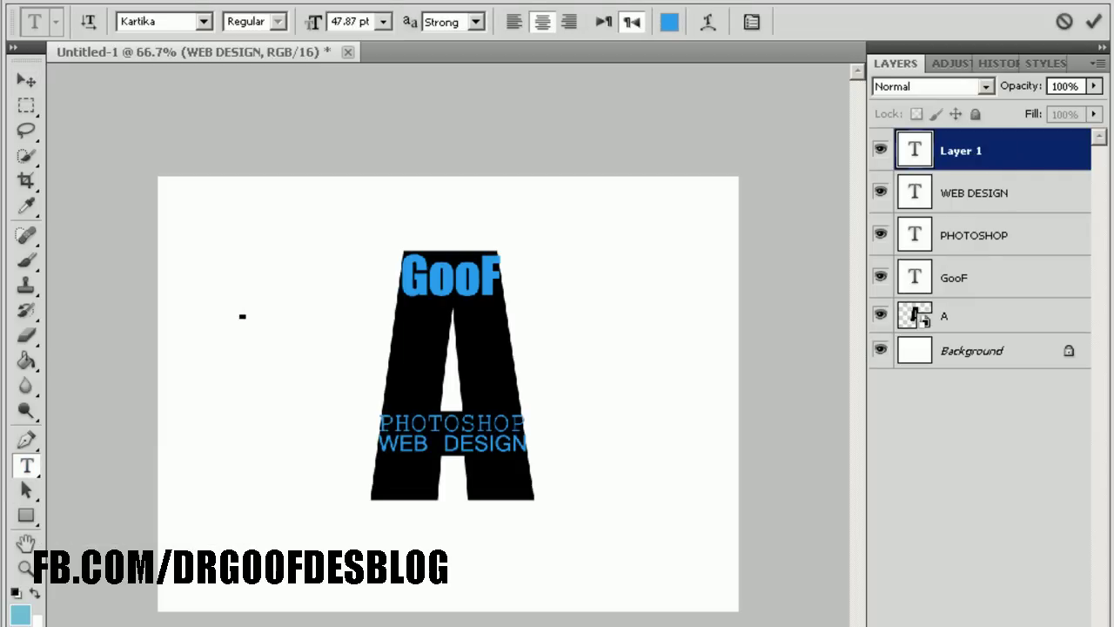
Type GRADIENTS and place it under GooF at 41.87 pt.
{"action": "type", "text": "GRAD"}
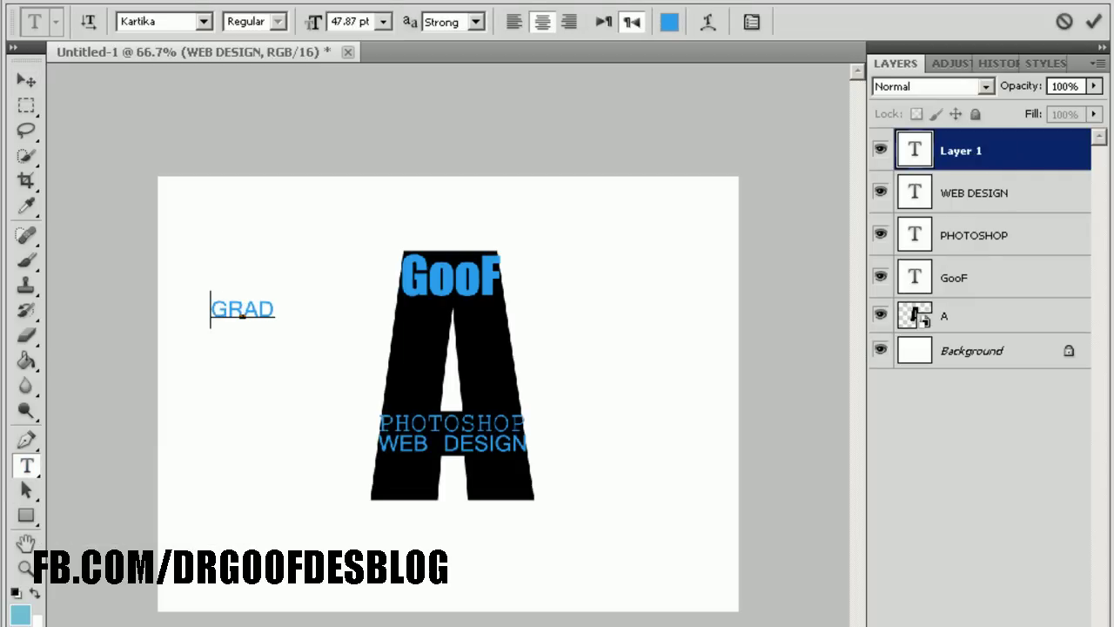
{"action": "type", "text": "IENT"}
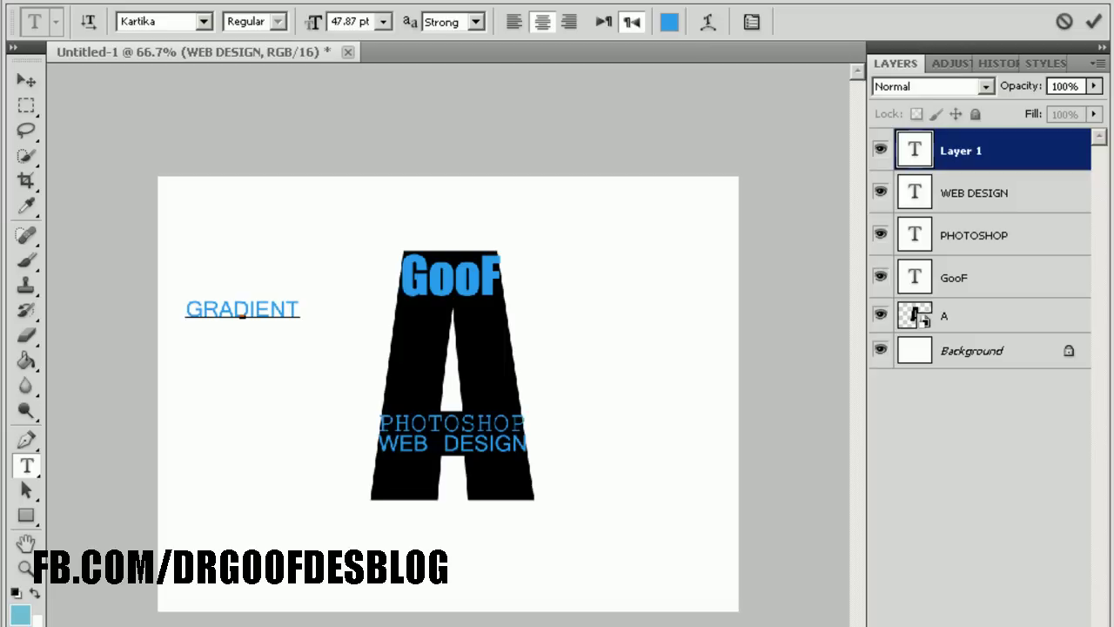
{"action": "type", "text": "S"}
{"action": "key", "text": "ctrl+a"}
{"action": "mouse_move", "coordinate": [242, 309]}
{"action": "left_mouse_down"}
{"action": "mouse_move", "coordinate": [281, 298]}
{"action": "mouse_move", "coordinate": [453, 310]}
{"action": "left_mouse_up"}
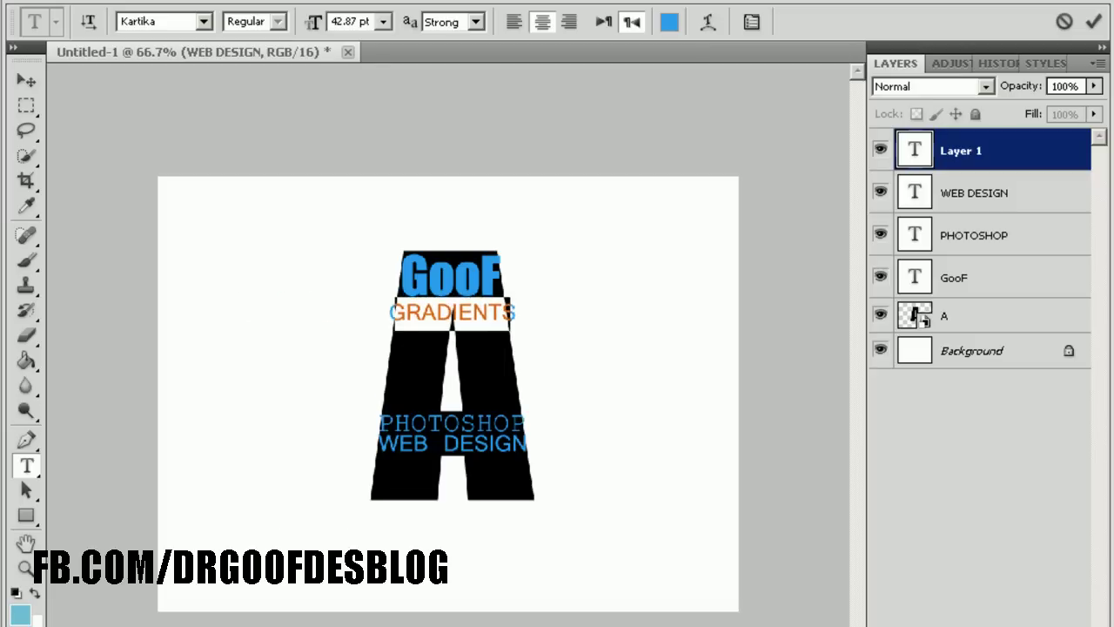
{"action": "left_click_drag", "start_coordinate": [314, 20], "coordinate": [287, 21]}
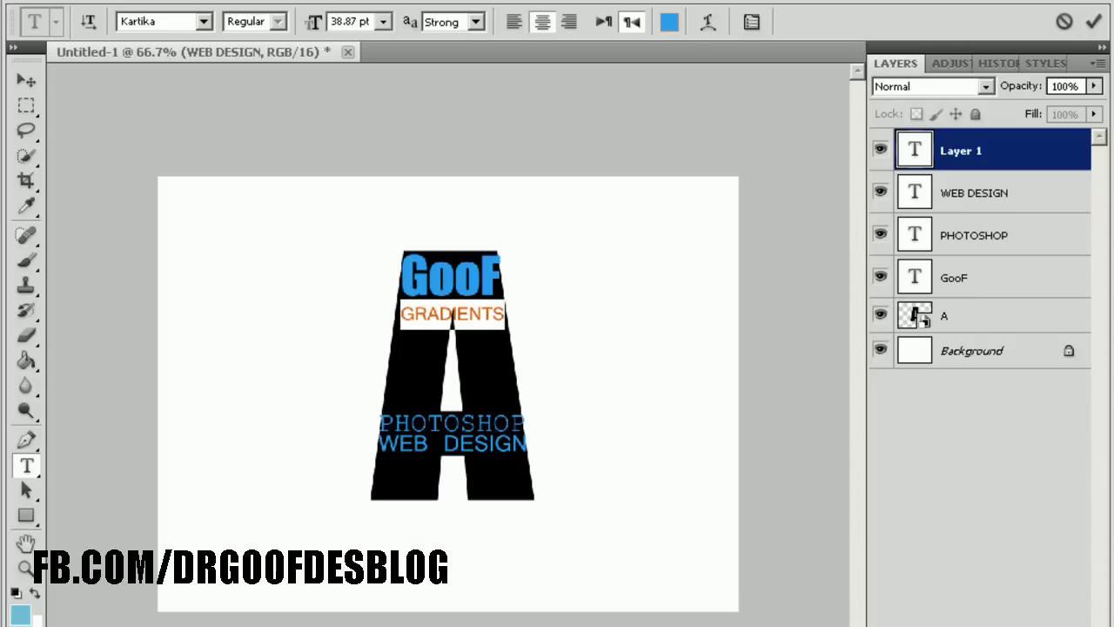
{"action": "left_click_drag", "start_coordinate": [287, 21], "coordinate": [300, 21]}
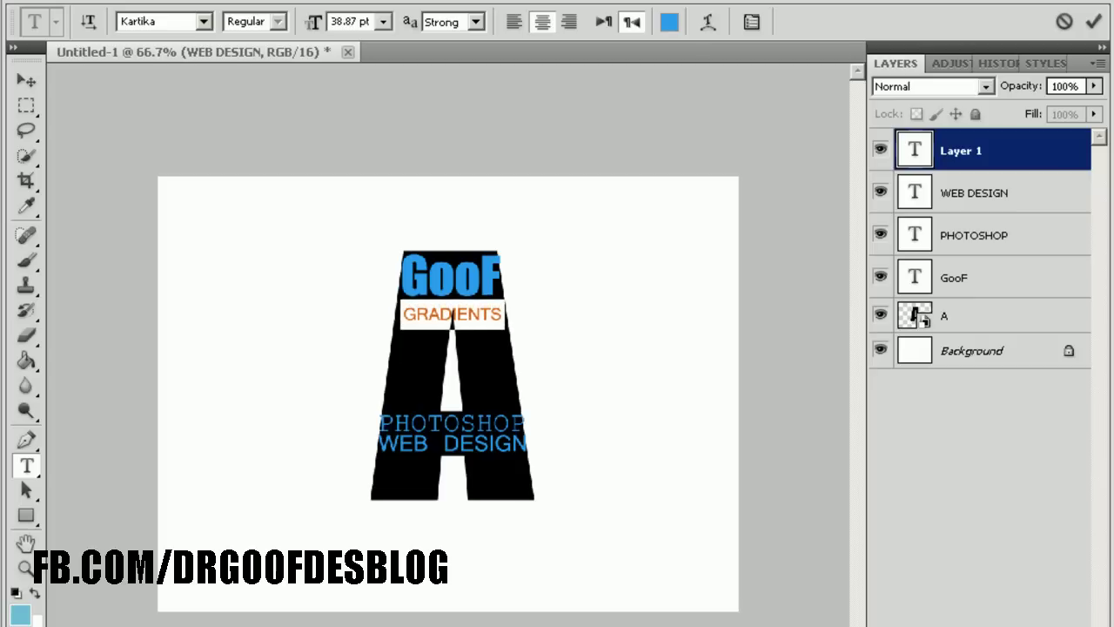
Nudge GRADIENTS up slightly and start a new text layer left of the A.
{"action": "left_click", "coordinate": [26, 81]}
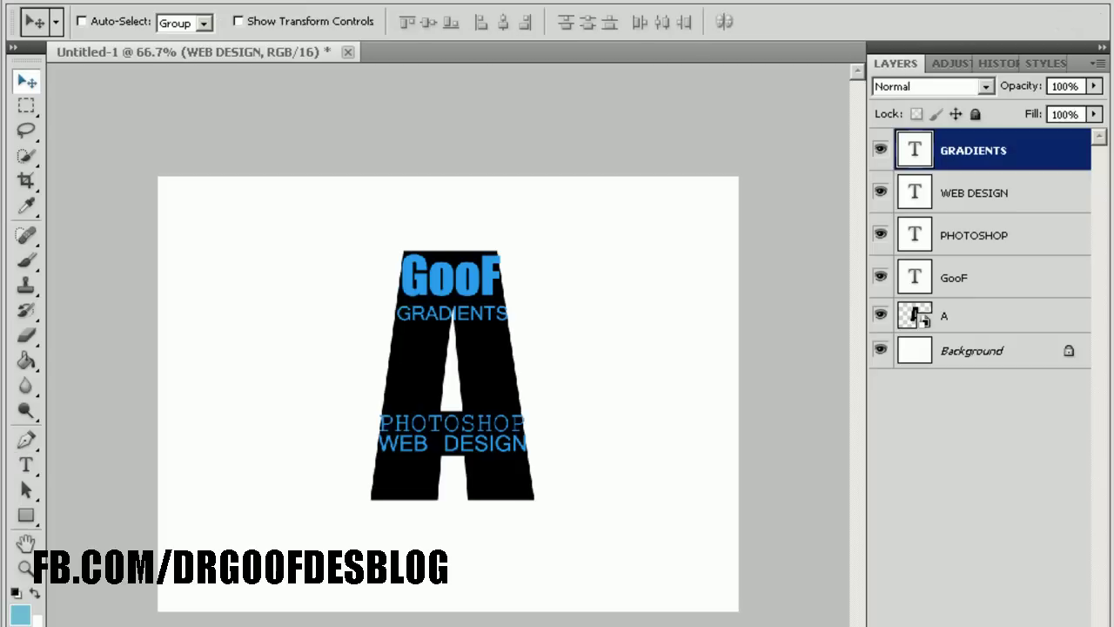
{"action": "key", "text": "Up"}
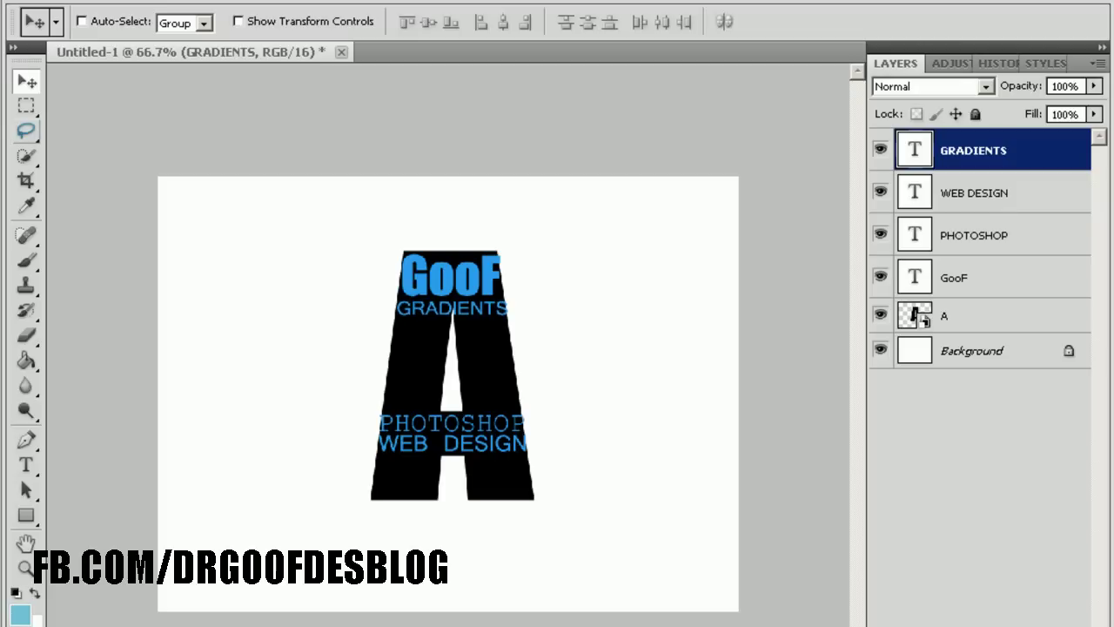
{"action": "key", "text": "Up"}
{"action": "key", "text": "Up"}
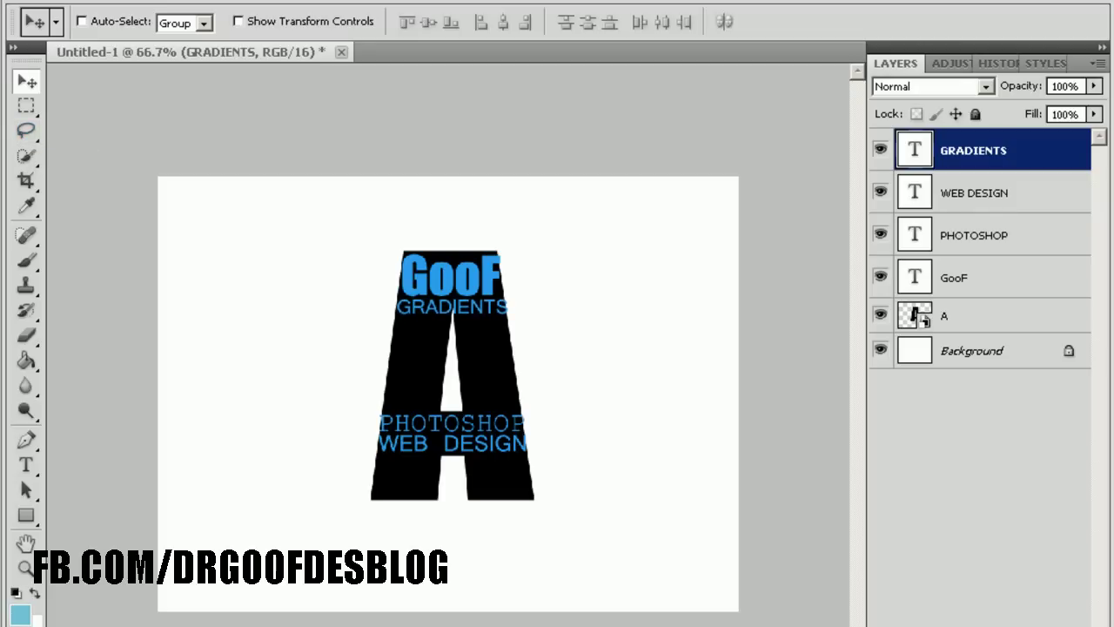
{"action": "left_click", "coordinate": [26, 465]}
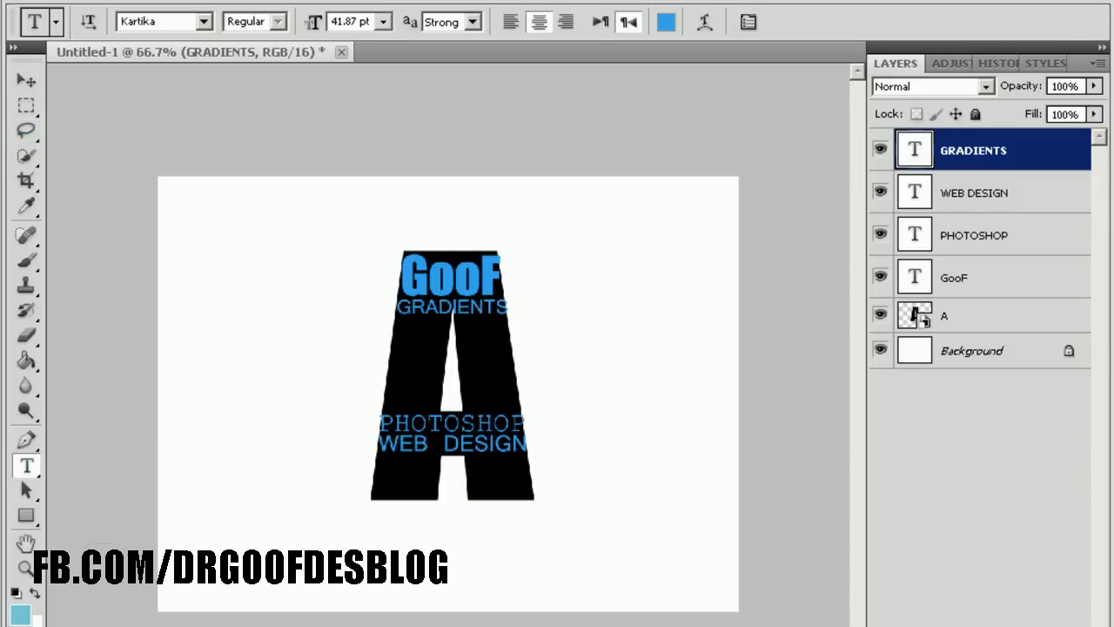
{"action": "left_click", "coordinate": [248, 336]}
Type LAYERS left of the A and set it in the Impact font.
{"action": "type", "text": "LAY"}
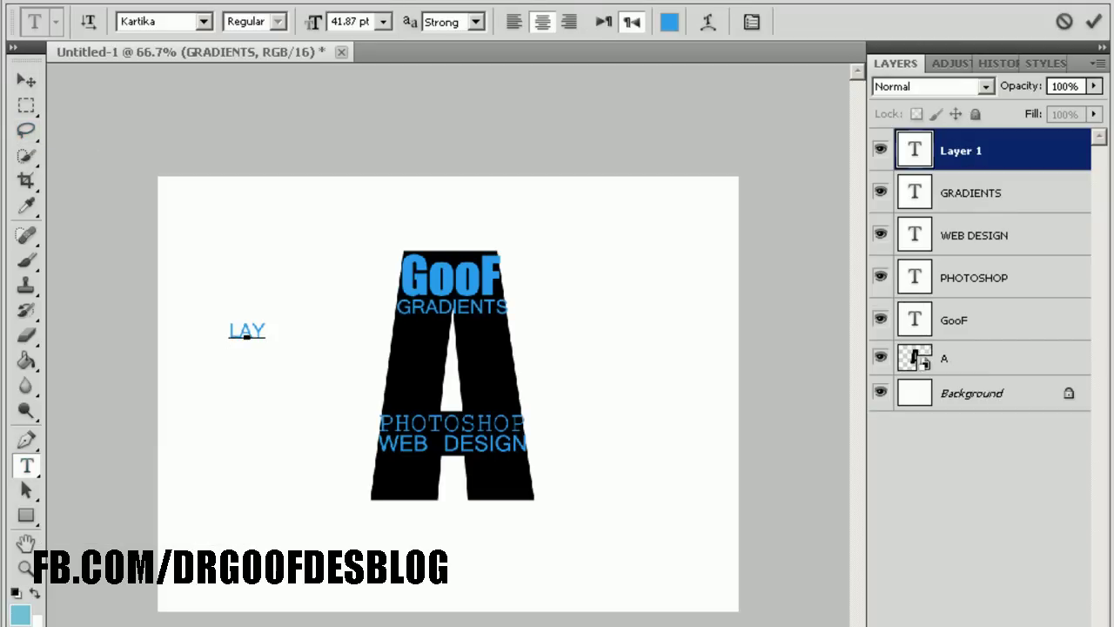
{"action": "type", "text": "ERS"}
{"action": "left_click_drag", "start_coordinate": [209, 330], "coordinate": [286, 333]}
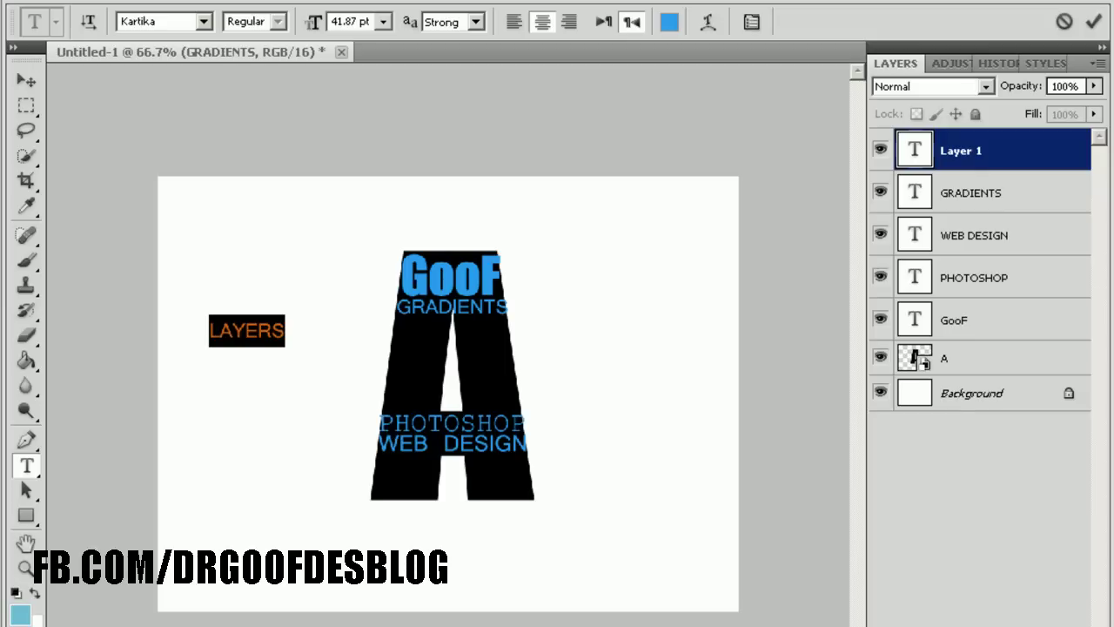
{"action": "left_click", "coordinate": [155, 21]}
{"action": "type", "text": "Impact"}
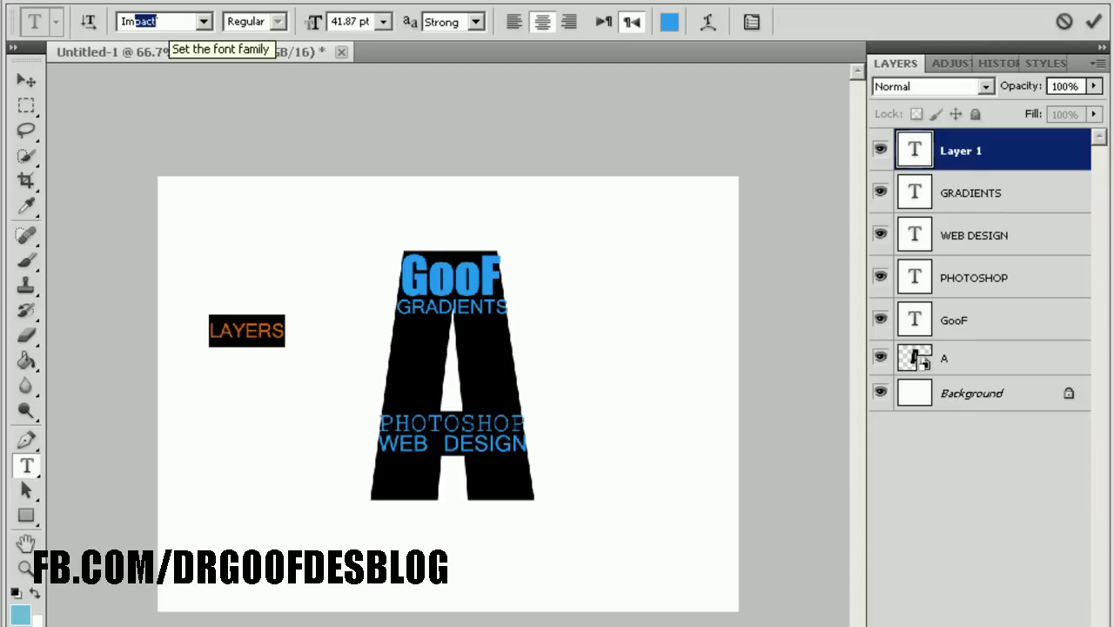
{"action": "type", "text": "I"}
{"action": "key", "text": "Return"}
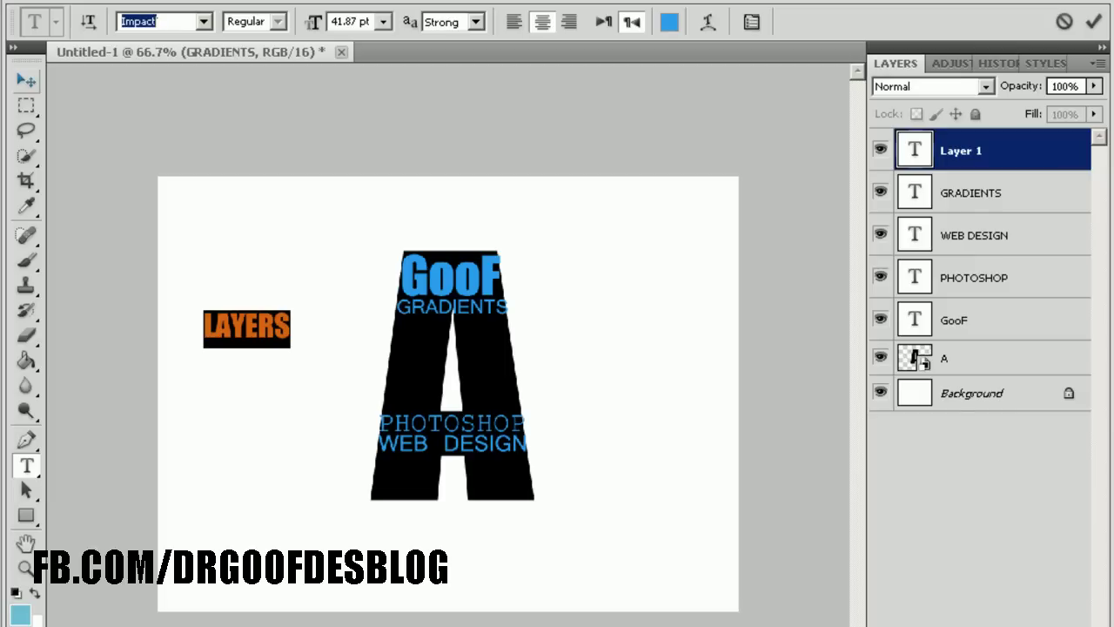
{"action": "left_click", "coordinate": [39, 2]}
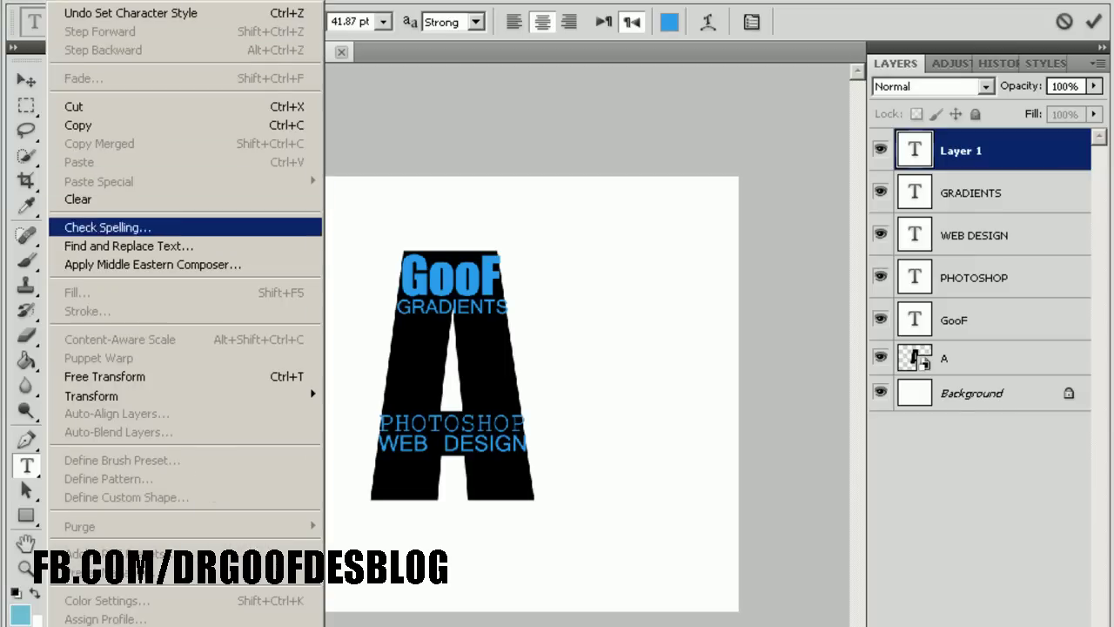
Rotate LAYERS to exactly -90° and move it into the A's left leg.
{"action": "left_click", "coordinate": [104, 376]}
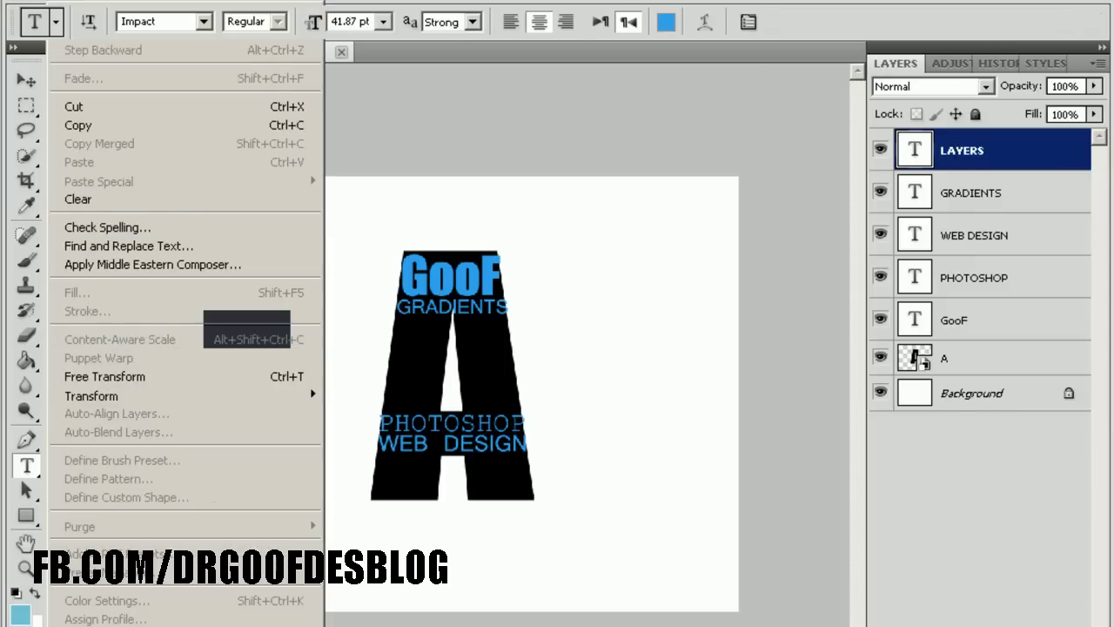
{"action": "left_click_drag", "start_coordinate": [247, 327], "coordinate": [248, 327]}
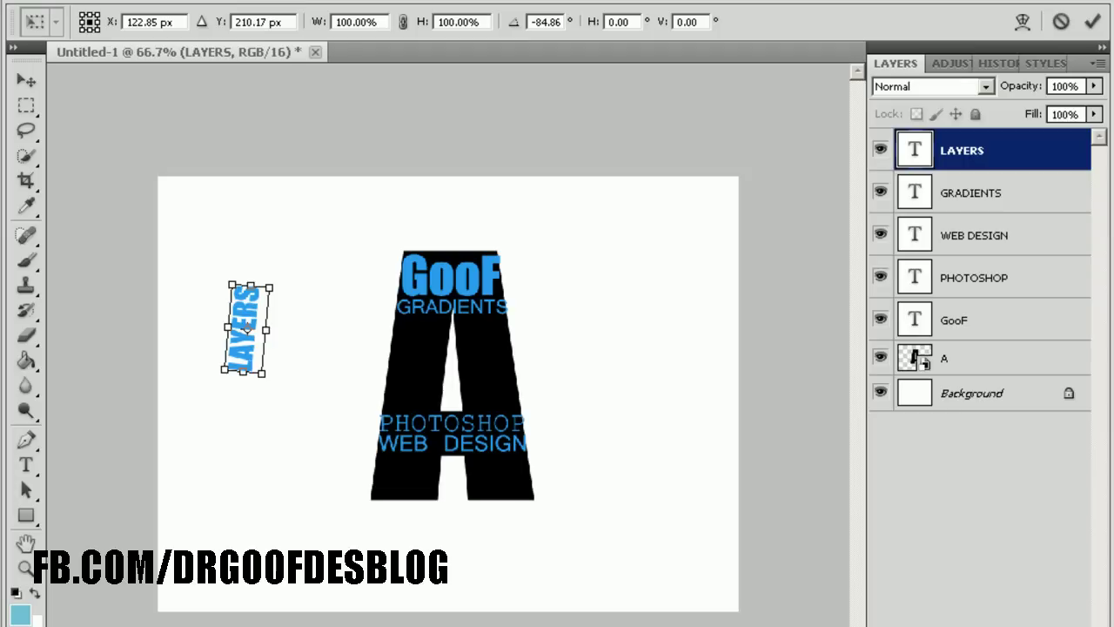
{"action": "left_click", "coordinate": [545, 21]}
{"action": "type", "text": "-90"}
{"action": "key", "text": "Return"}
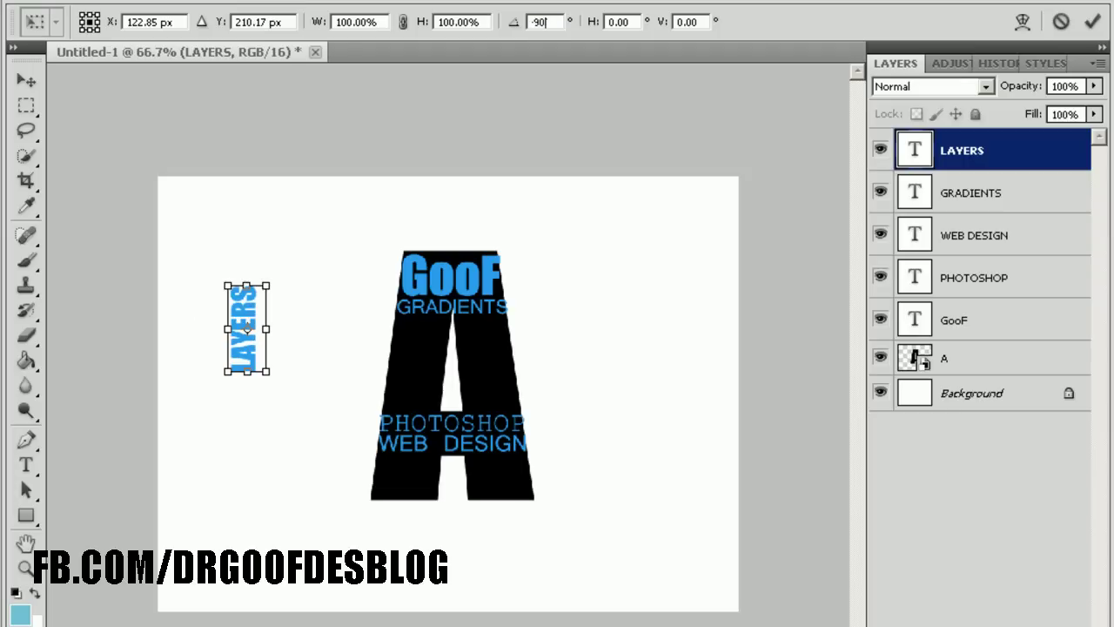
{"action": "left_click", "coordinate": [26, 83]}
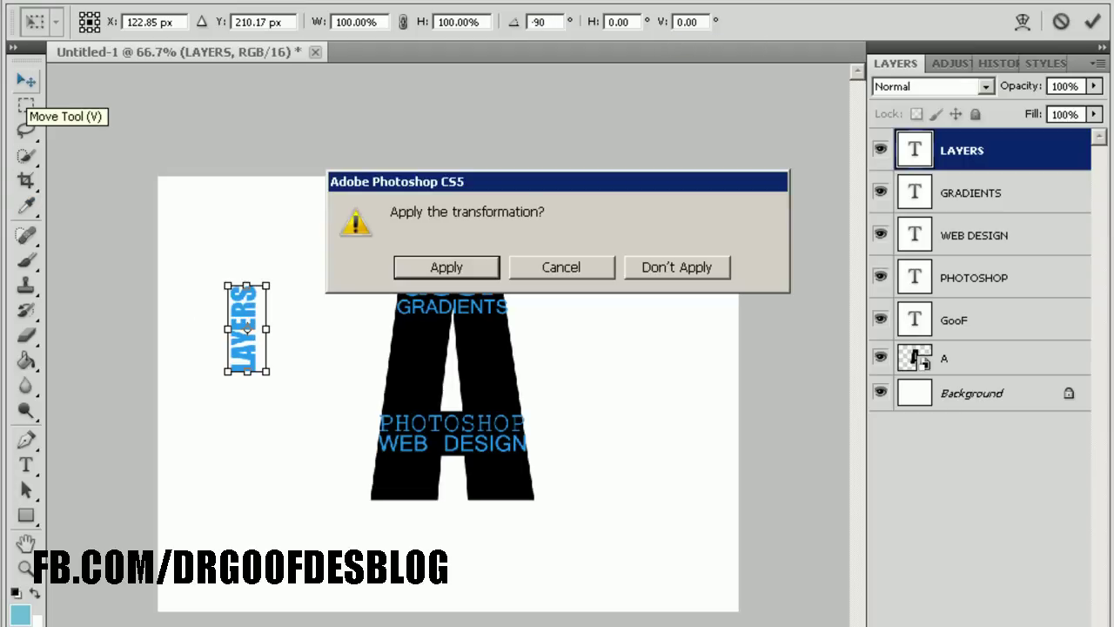
{"action": "key", "text": "Return"}
{"action": "mouse_move", "coordinate": [246, 329]}
{"action": "left_mouse_down"}
{"action": "mouse_move", "coordinate": [416, 355]}
{"action": "mouse_move", "coordinate": [428, 371]}
{"action": "left_mouse_up"}
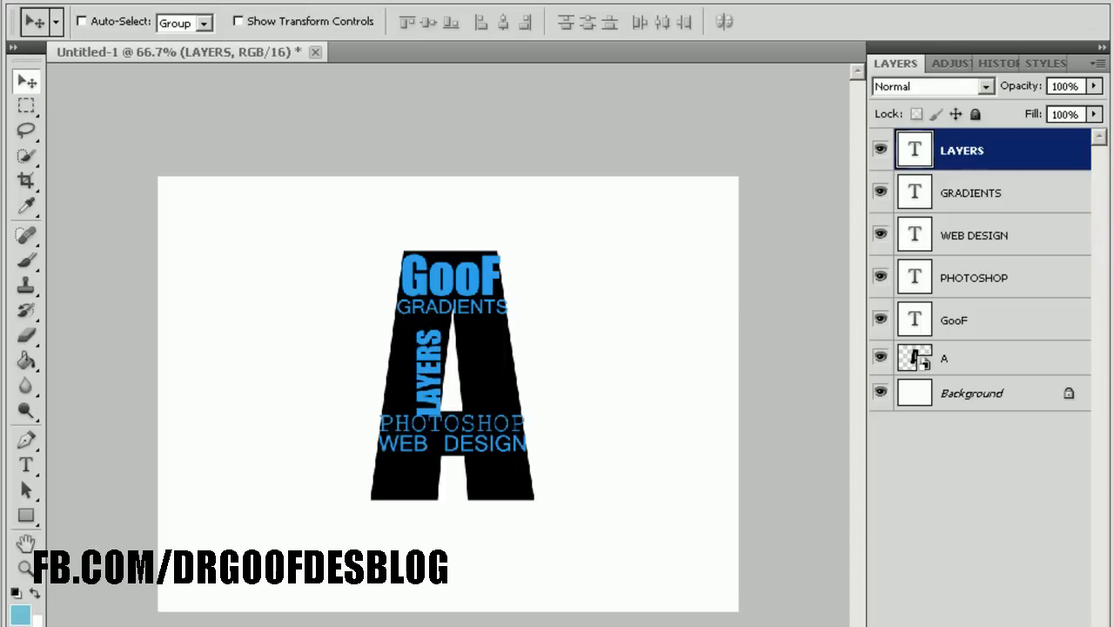
Change the LAYERS font size to 45.87 pt.
{"action": "key", "text": "t"}
{"action": "left_click", "coordinate": [26, 466]}
{"action": "left_click", "coordinate": [149, 462]}
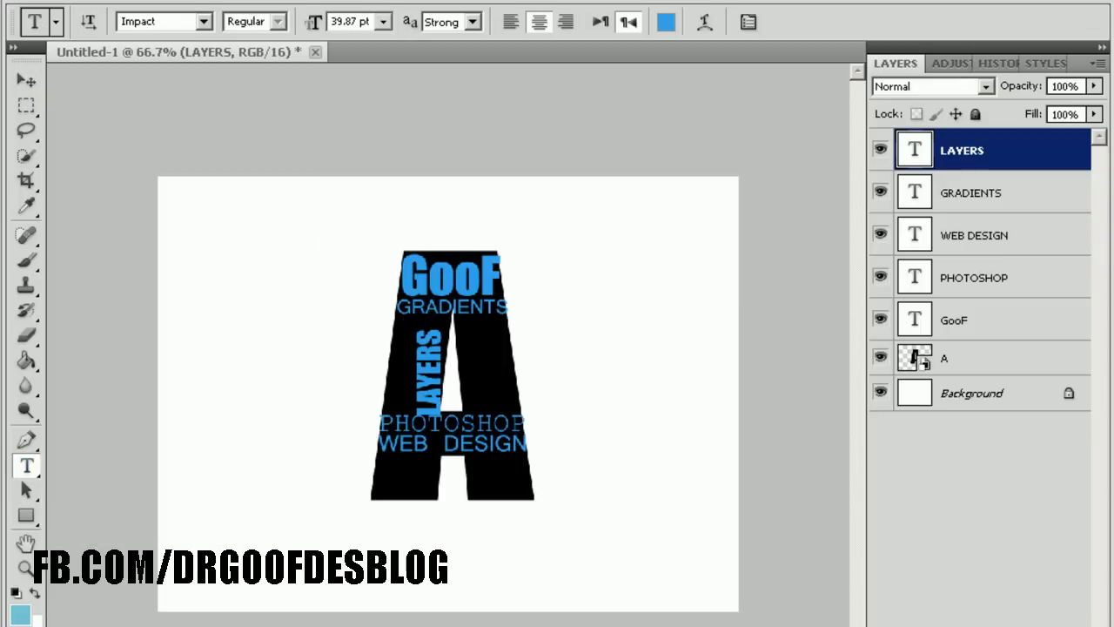
{"action": "key", "text": "Up"}
{"action": "key", "text": "Up"}
{"action": "key", "text": "shift+Down"}
{"action": "key", "text": "Return"}
Nudge LAYERS with the arrow keys until it fits snugly in the left leg.
{"action": "key", "text": "v"}
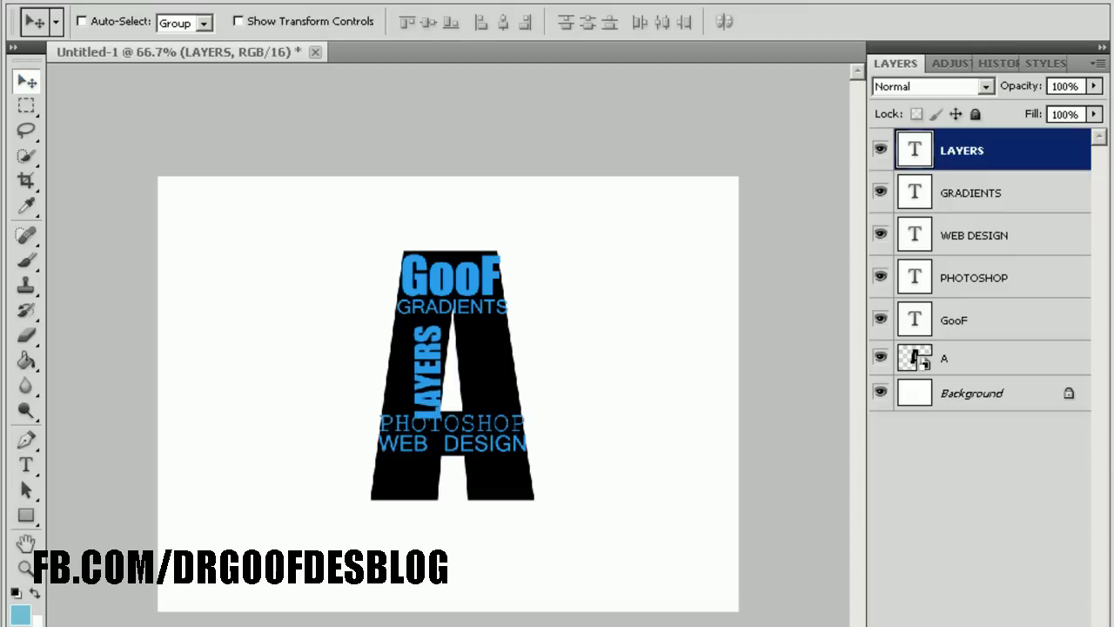
{"action": "key", "text": "Left"}
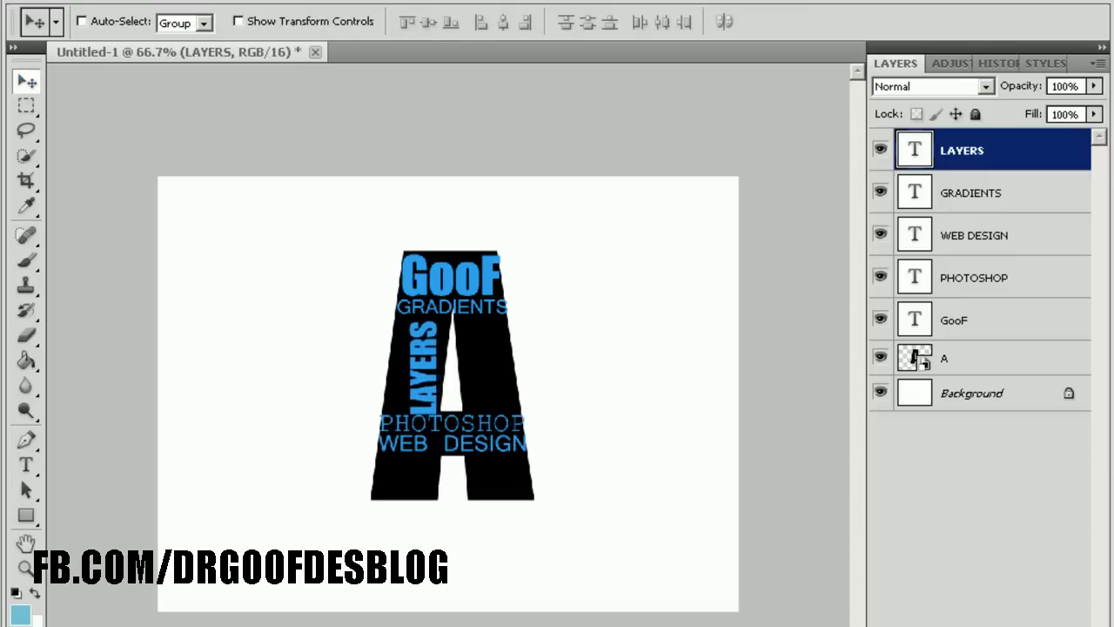
{"action": "key", "text": "Left"}
{"action": "key", "text": "Up"}
{"action": "key", "text": "Left"}
{"action": "key", "text": "Right"}
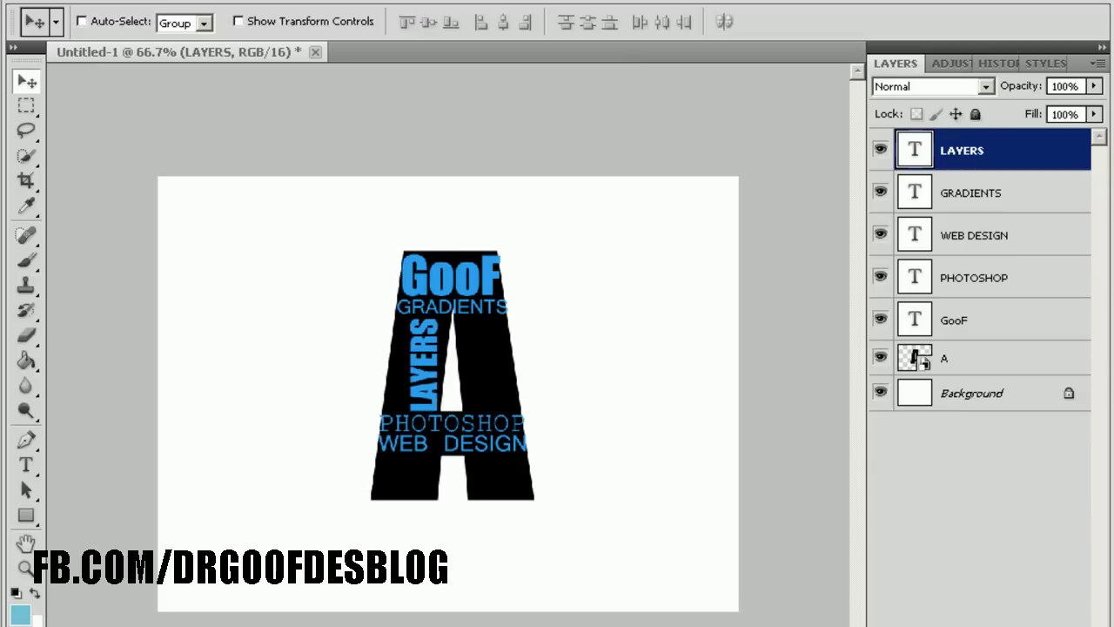
{"action": "key", "text": "Down"}
{"action": "key", "text": "Down"}
Type the word STYLES in blue to the left of the A.
{"action": "left_click", "coordinate": [25, 464]}
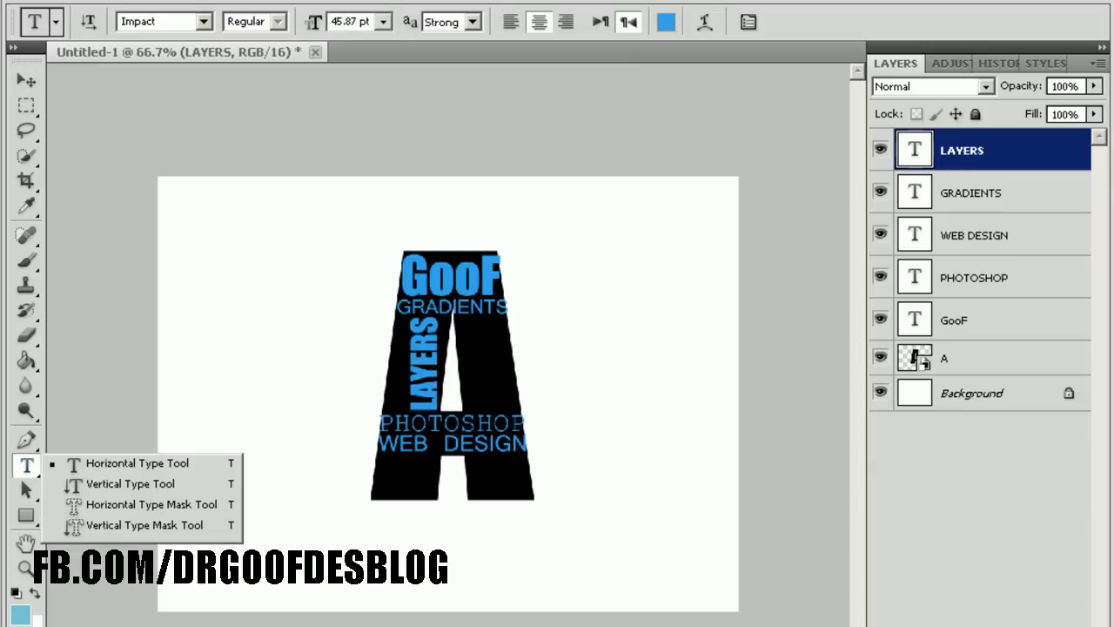
{"action": "left_click", "coordinate": [148, 482]}
{"action": "left_click", "coordinate": [323, 298]}
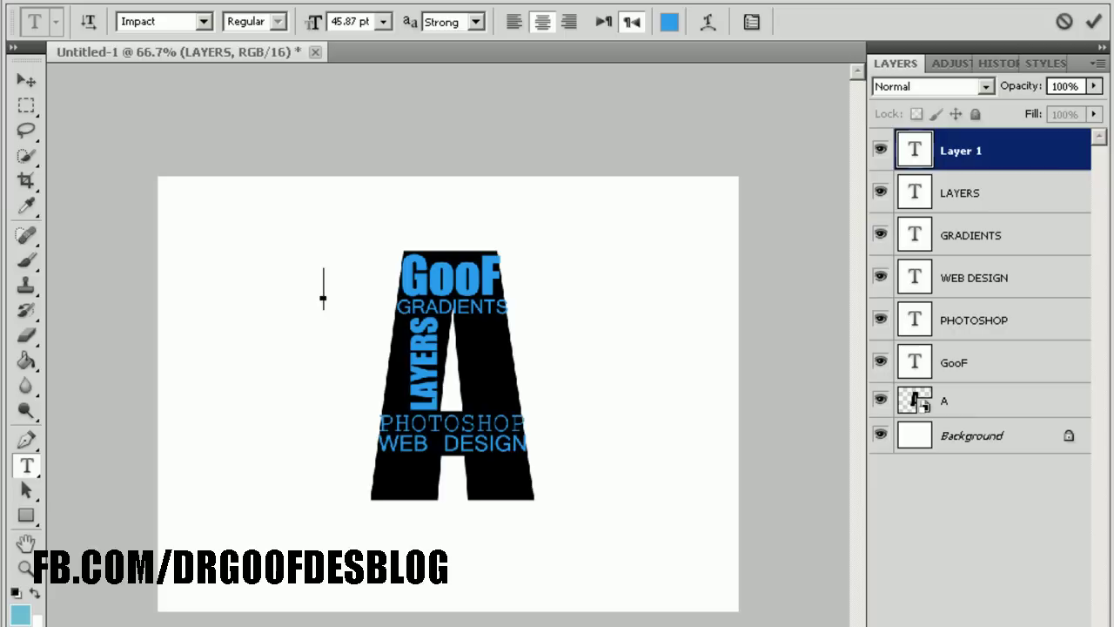
{"action": "type", "text": "sty"}
{"action": "key", "text": "BackSpace"}
{"action": "key", "text": "BackSpace"}
{"action": "key", "text": "BackSpace"}
{"action": "type", "text": "S"}
{"action": "type", "text": "TYLES"}
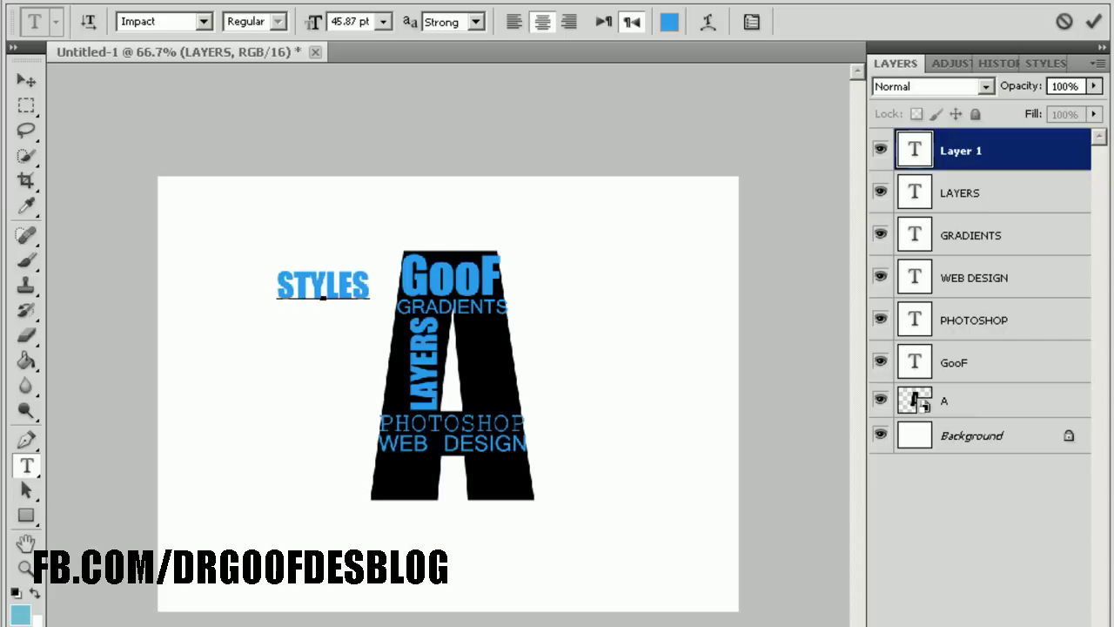
{"action": "left_click", "coordinate": [26, 80]}
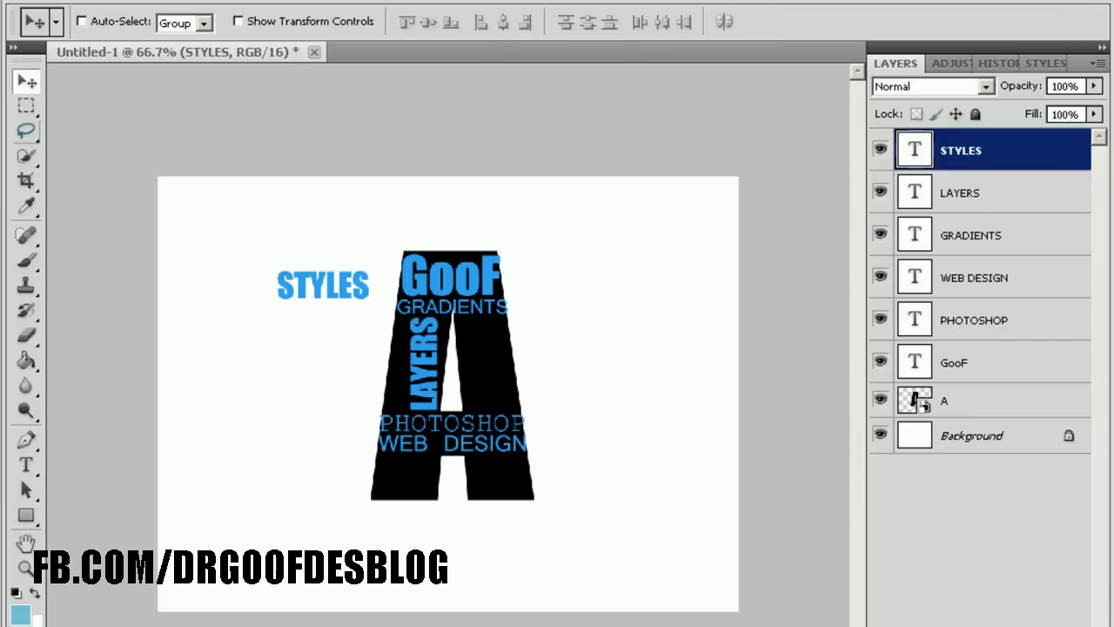
Rotate STYLES to about -97.65° and place it inside the A's right leg.
{"action": "key", "text": "ctrl+t"}
{"action": "left_click_drag", "start_coordinate": [383, 318], "coordinate": [389, 276]}
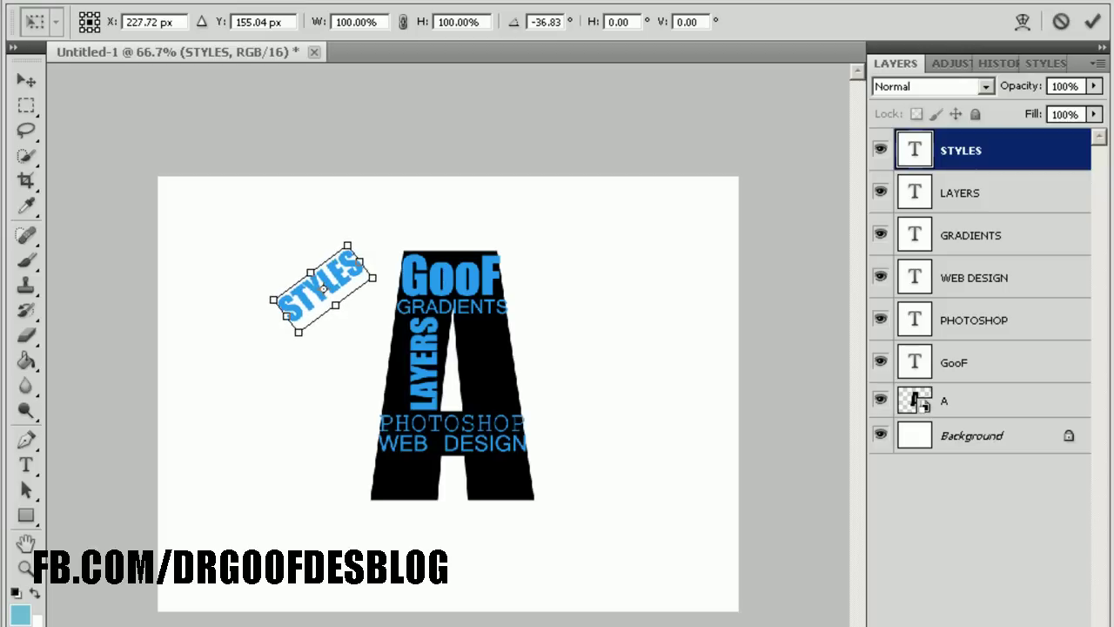
{"action": "left_click", "coordinate": [547, 22]}
{"action": "type", "text": "-90"}
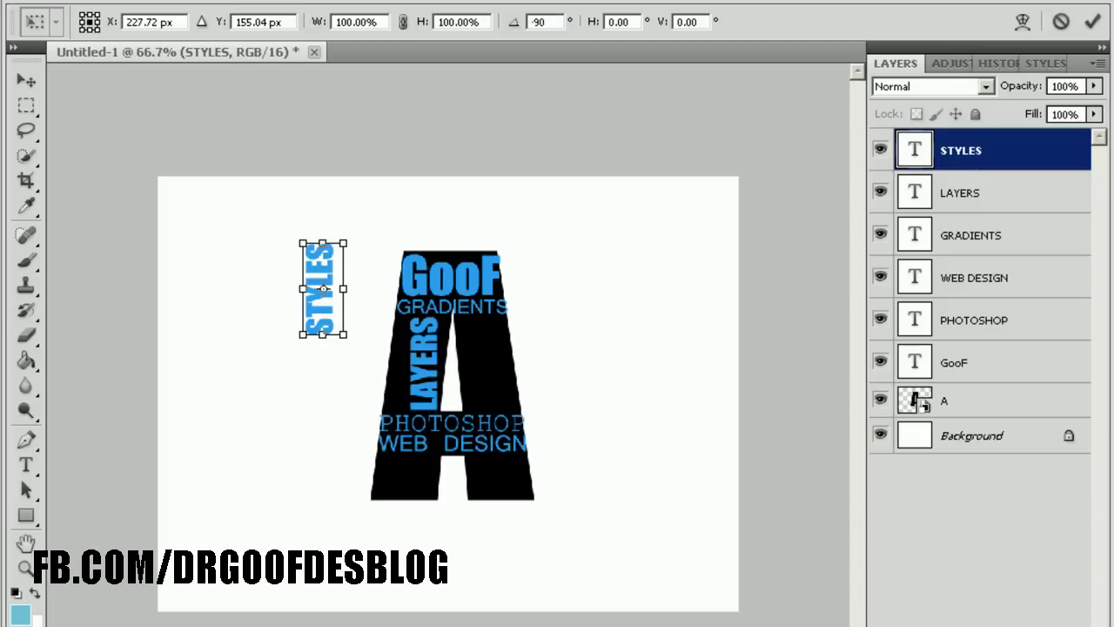
{"action": "left_click_drag", "start_coordinate": [322, 288], "coordinate": [488, 362]}
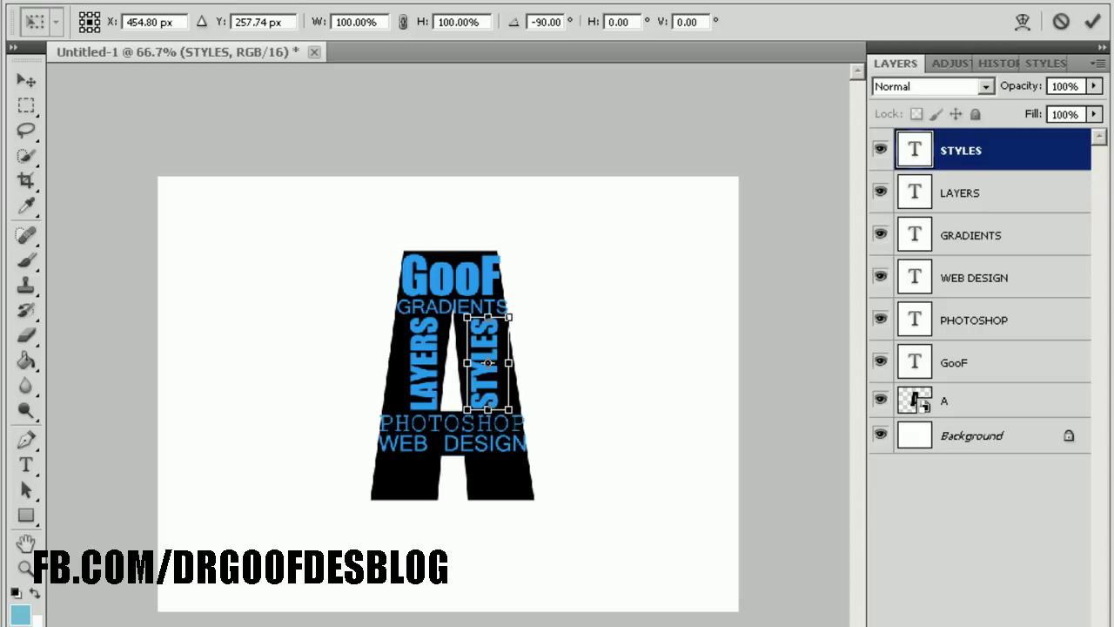
{"action": "key", "text": "Down"}
{"action": "key", "text": "Down"}
{"action": "key", "text": "Down"}
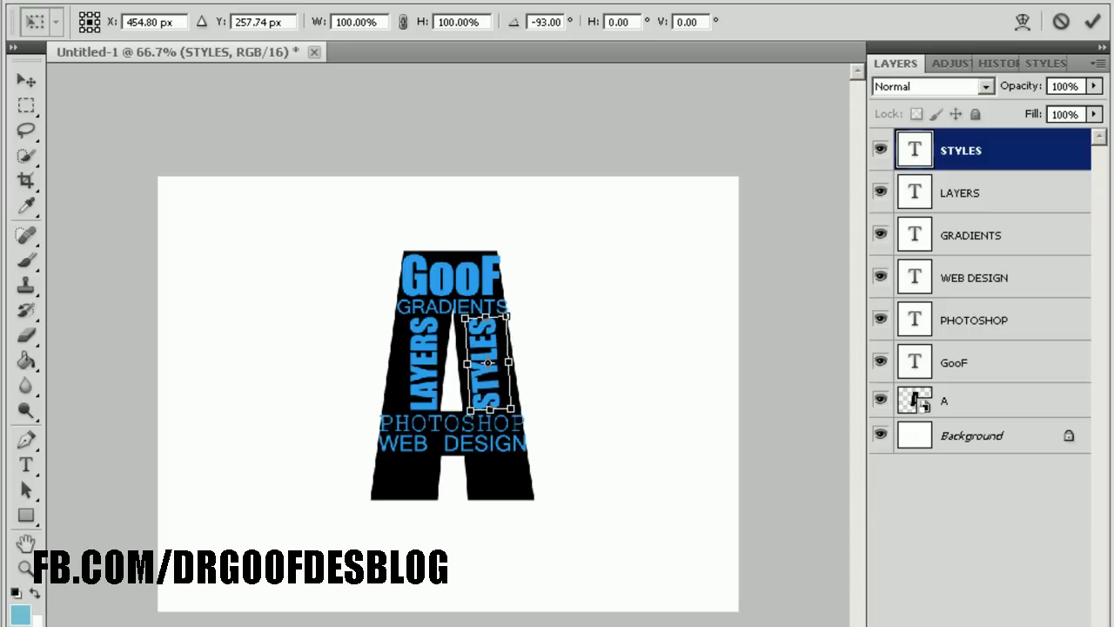
{"action": "left_click_drag", "start_coordinate": [522, 422], "coordinate": [529, 416]}
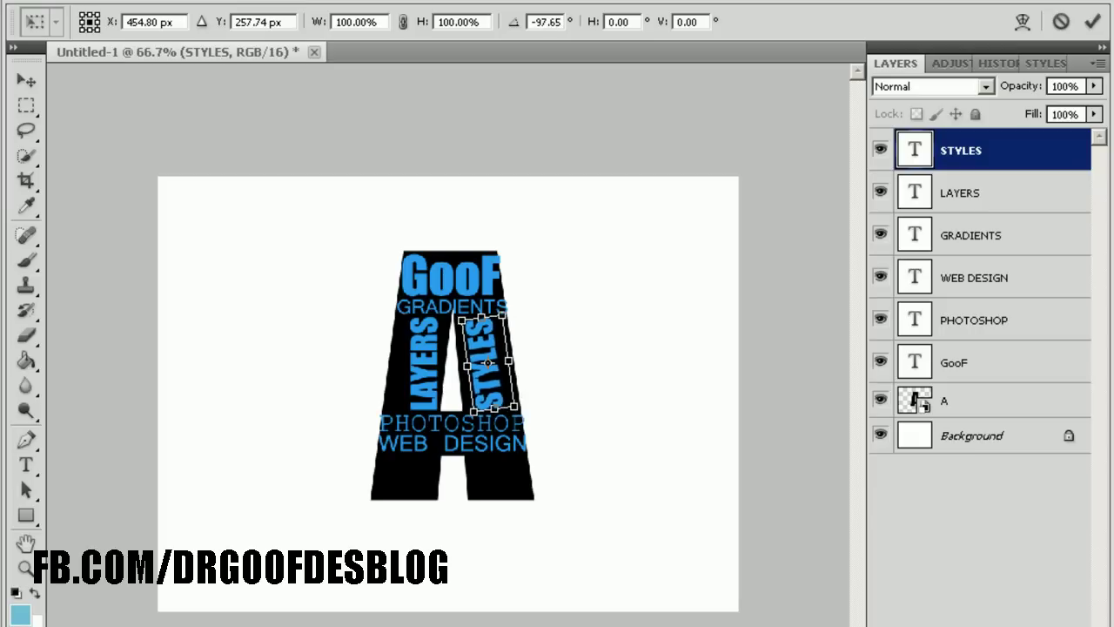
{"action": "key", "text": "Return"}
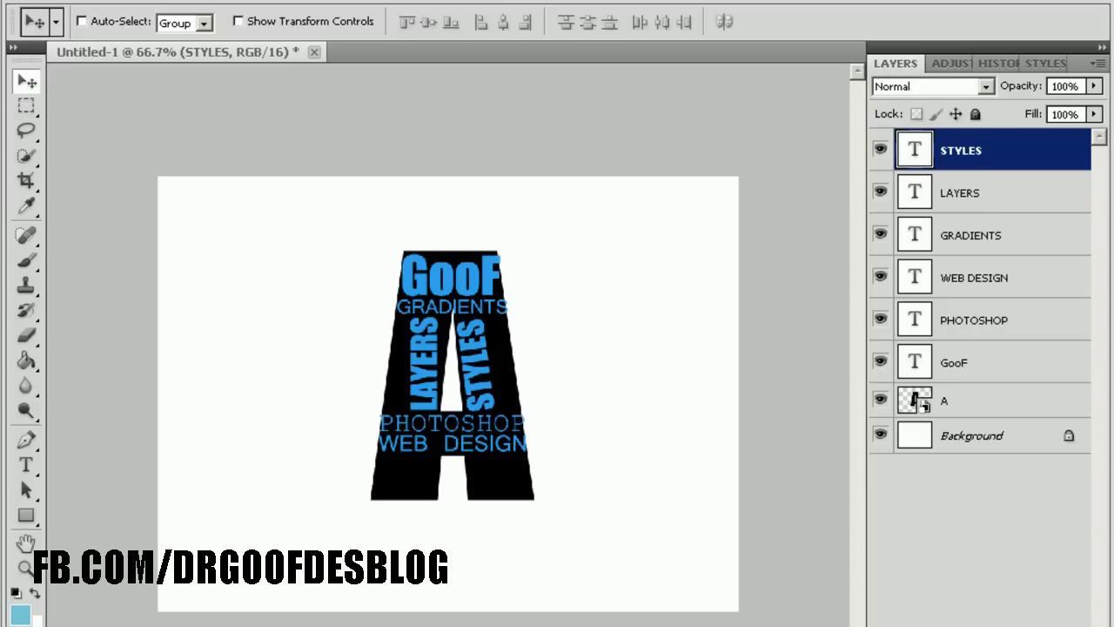
Type the word PEN and drag it into the A's lower-left leg.
{"action": "key", "text": "t"}
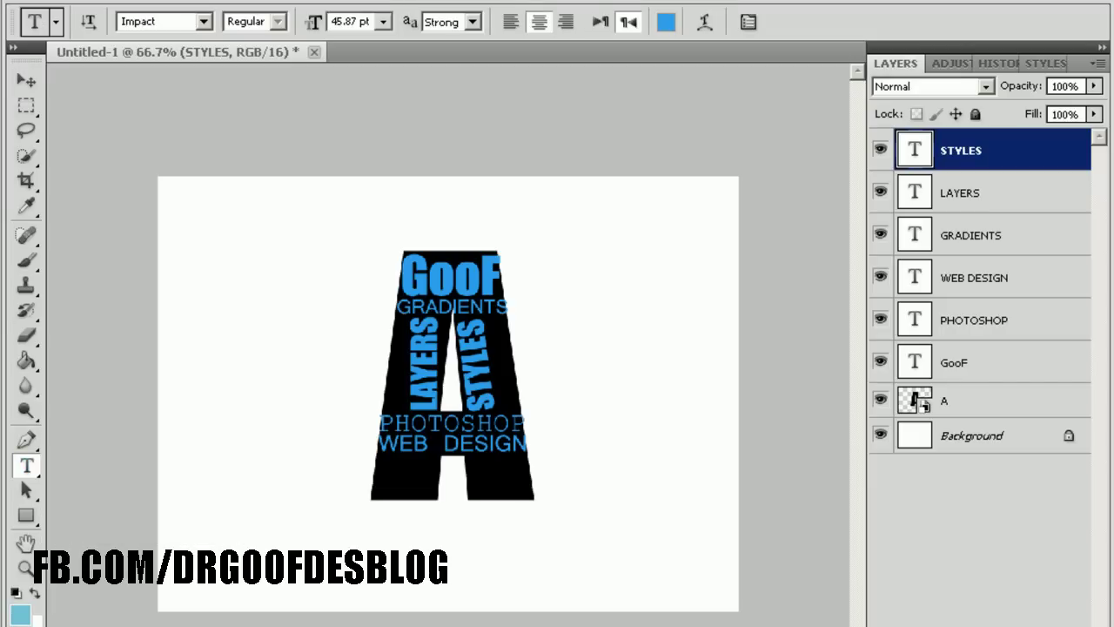
{"action": "left_click", "coordinate": [224, 299]}
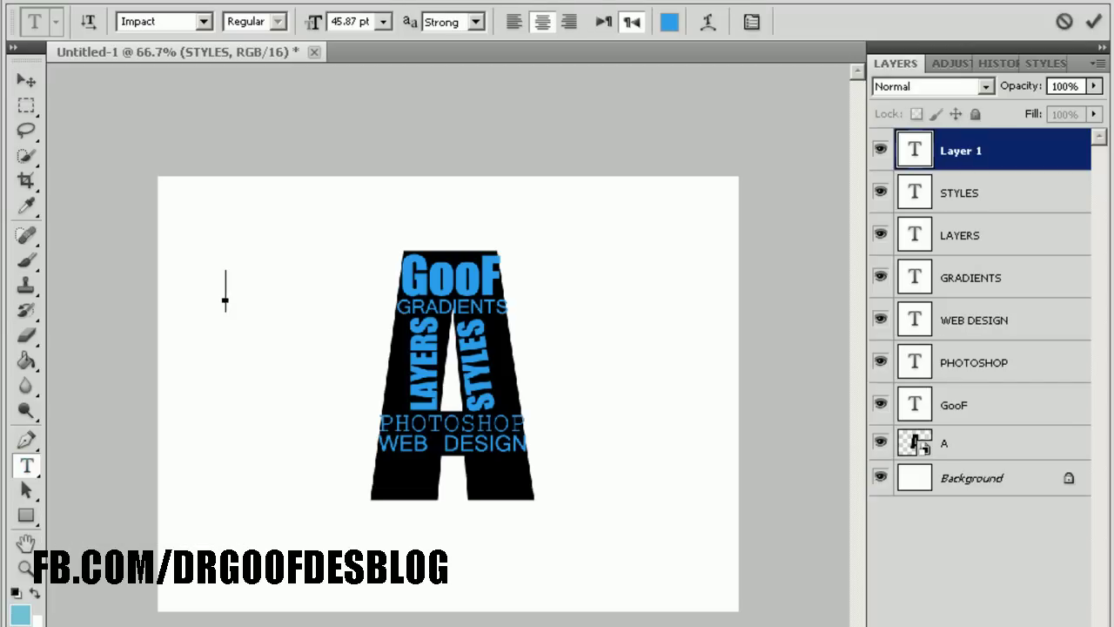
{"action": "type", "text": "la"}
{"action": "key", "text": "BackSpace"}
{"action": "key", "text": "BackSpace"}
{"action": "type", "text": "B"}
{"action": "key", "text": "BackSpace"}
{"action": "type", "text": "PEE"}
{"action": "type", "text": "N"}
{"action": "key", "text": "BackSpace"}
{"action": "key", "text": "BackSpace"}
{"action": "type", "text": "N"}
{"action": "mouse_move", "coordinate": [228, 288]}
{"action": "left_mouse_down"}
{"action": "mouse_move", "coordinate": [449, 459]}
{"action": "mouse_move", "coordinate": [409, 459]}
{"action": "left_mouse_up"}
Enlarge PEN to 50.87 pt and nudge it just below WEB DESIGN.
{"action": "key", "text": "ctrl+a"}
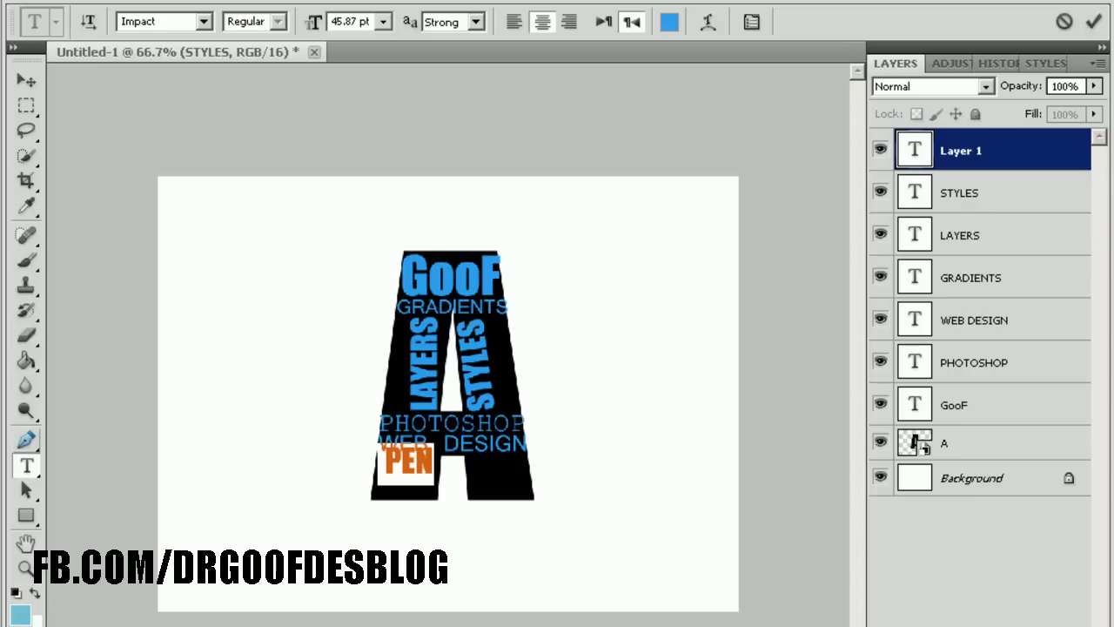
{"action": "left_click", "coordinate": [26, 439]}
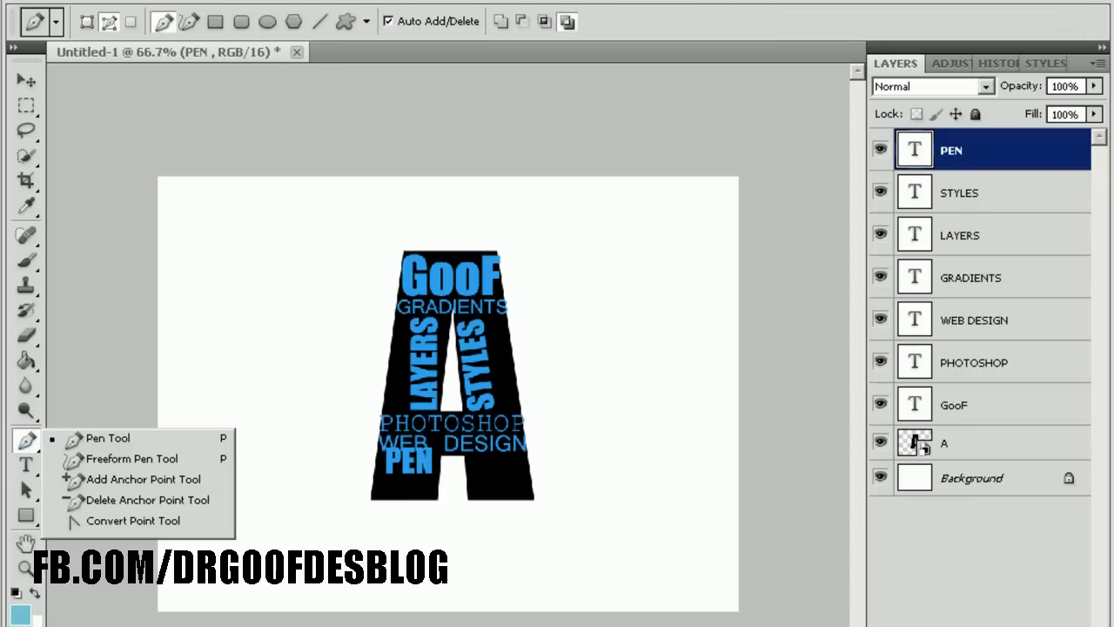
{"action": "left_click", "coordinate": [26, 466]}
{"action": "double_click", "coordinate": [407, 461]}
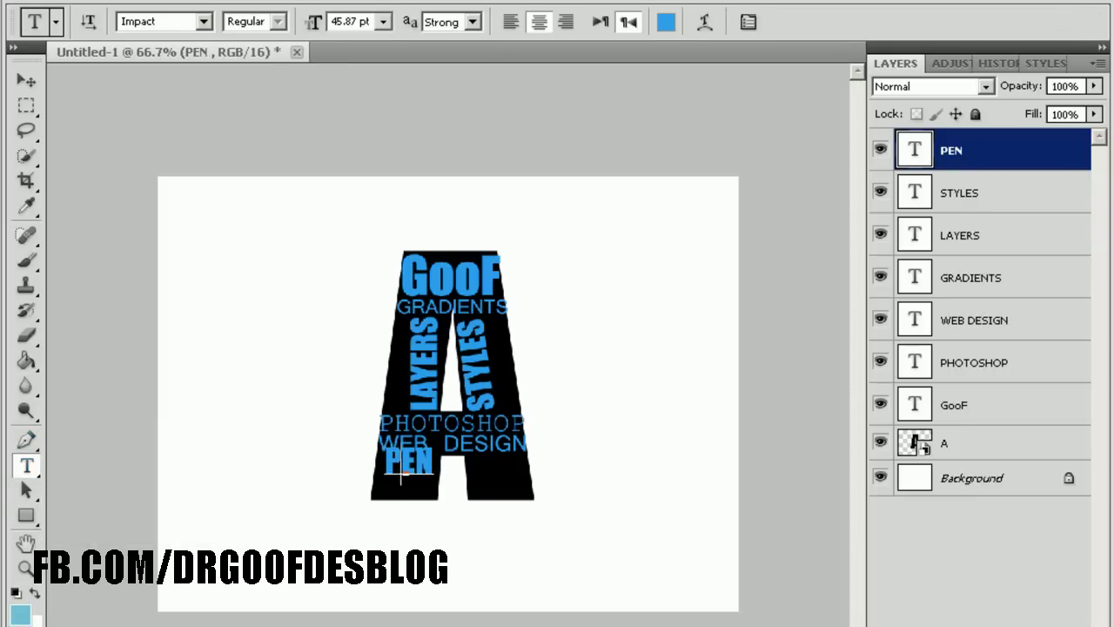
{"action": "key", "text": "ctrl+shift+period"}
{"action": "key", "text": "ctrl+shift+period"}
{"action": "key", "text": "ctrl+shift+period"}
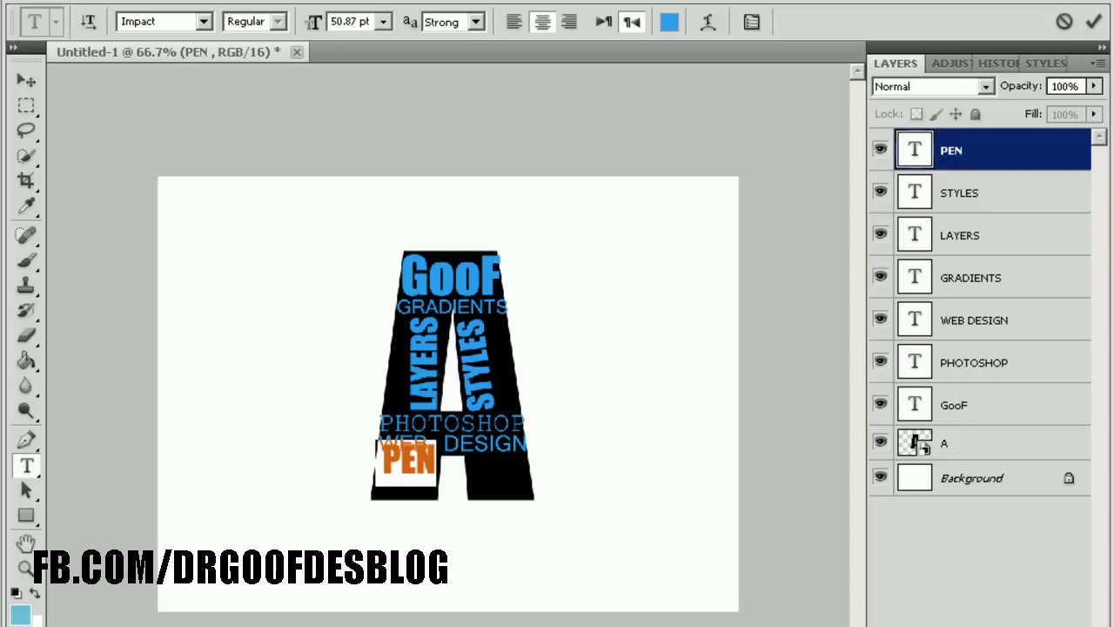
{"action": "key", "text": "ctrl+shift+period"}
{"action": "key", "text": "ctrl+shift+period"}
{"action": "key", "text": "ctrl+shift+period"}
{"action": "left_click", "coordinate": [26, 80]}
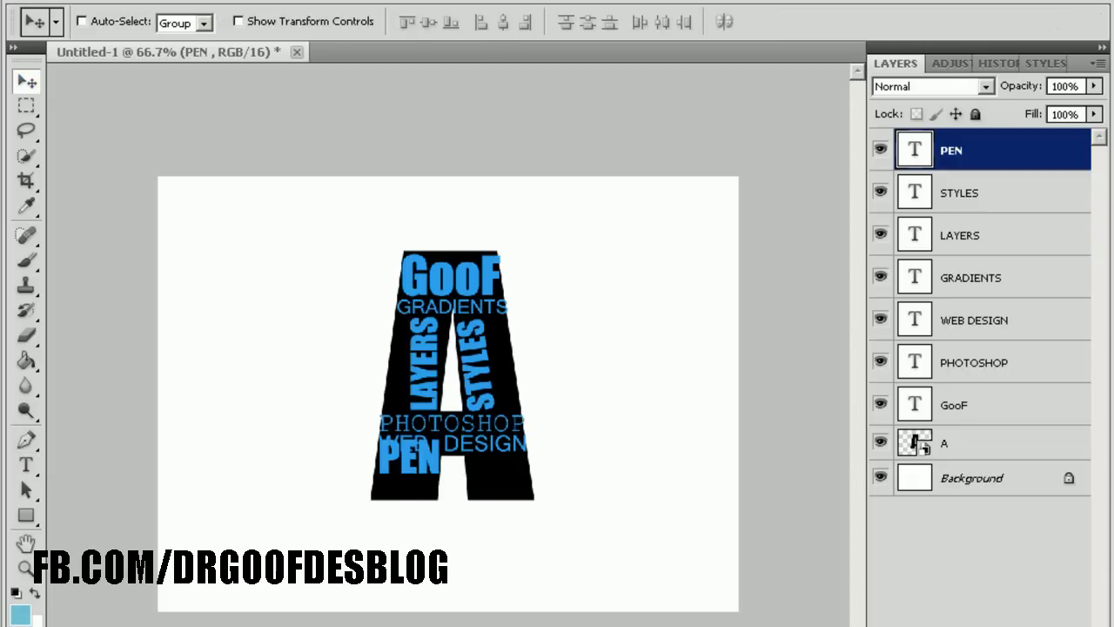
{"action": "key", "text": "shift+Down"}
{"action": "key", "text": "shift+Down"}
{"action": "key", "text": "Left"}
{"action": "key", "text": "Left"}
{"action": "key", "text": "Left"}
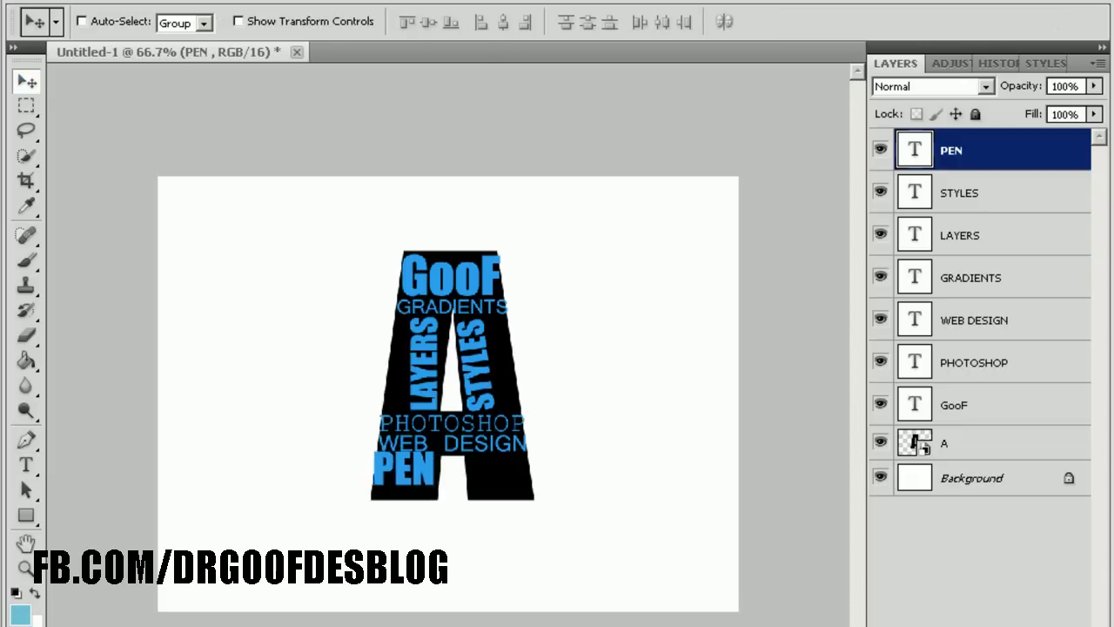
{"action": "key", "text": "Right"}
{"action": "key", "text": "Right"}
{"action": "key", "text": "Right"}
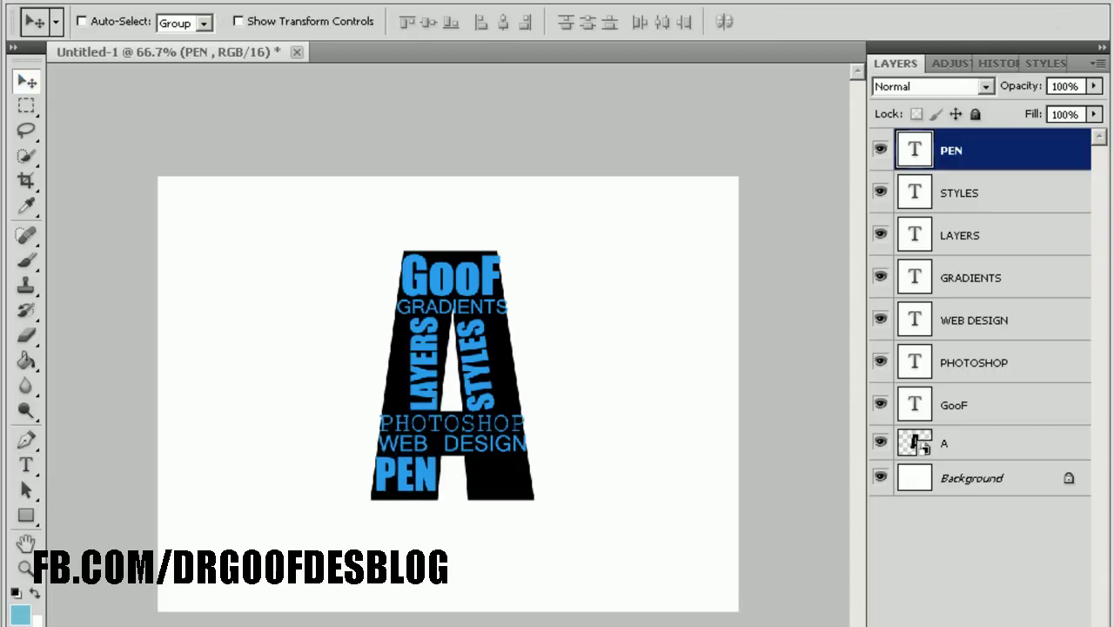
{"action": "key", "text": "Up"}
{"action": "key", "text": "Up"}
{"action": "key", "text": "Up"}
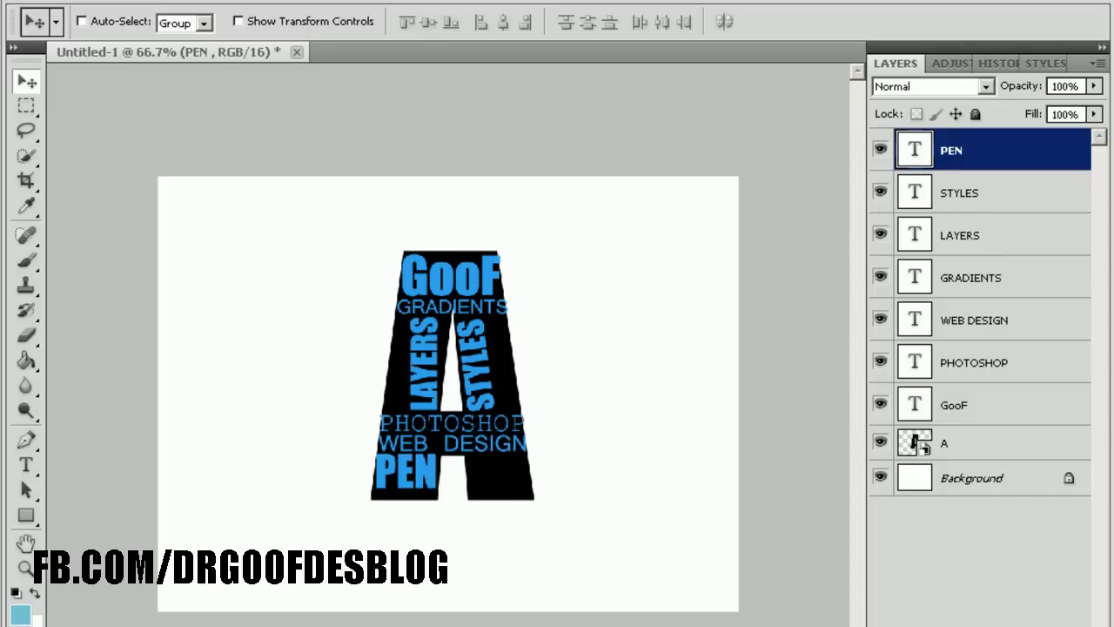
Type TOOLS and change its font to Courier New.
{"action": "left_click", "coordinate": [26, 464]}
{"action": "left_click", "coordinate": [255, 320]}
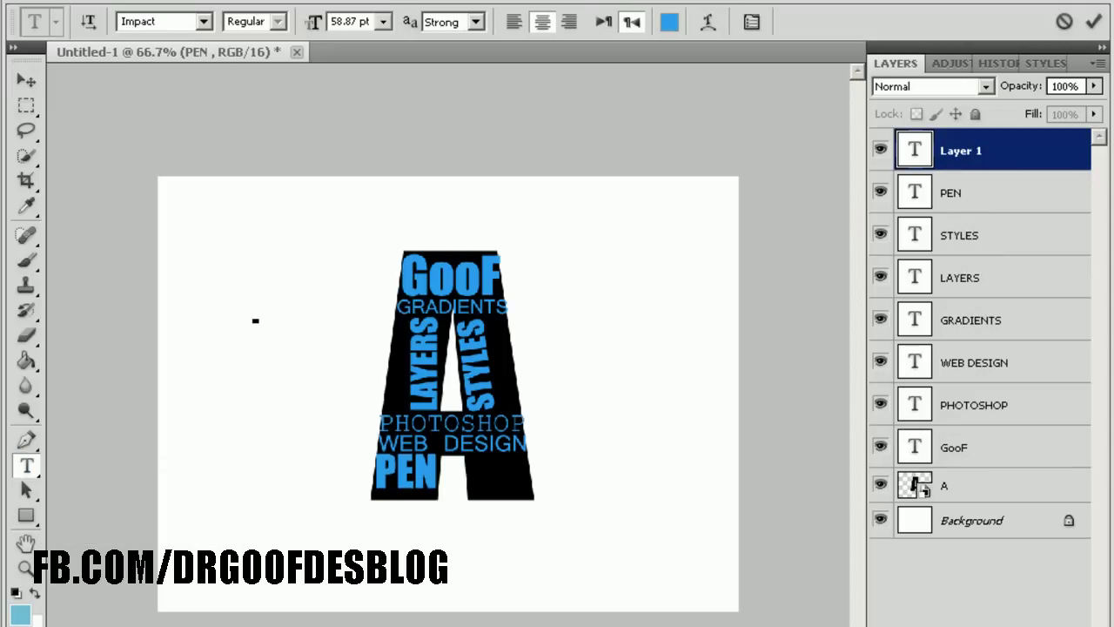
{"action": "type", "text": "T"}
{"action": "type", "text": "IOOL"}
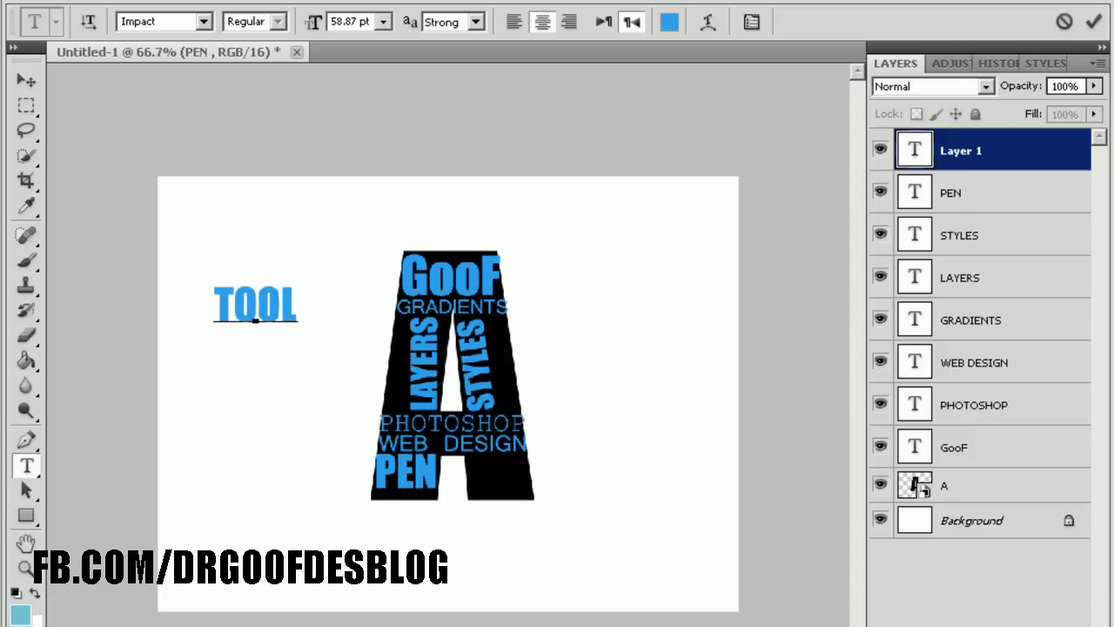
{"action": "type", "text": "S"}
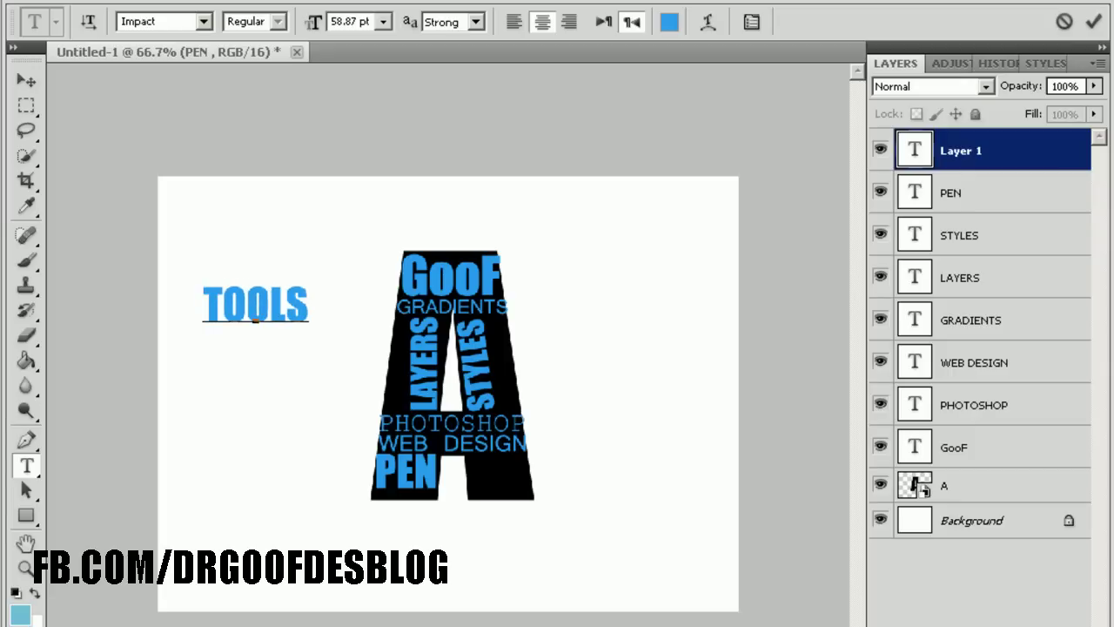
{"action": "double_click", "coordinate": [286, 309]}
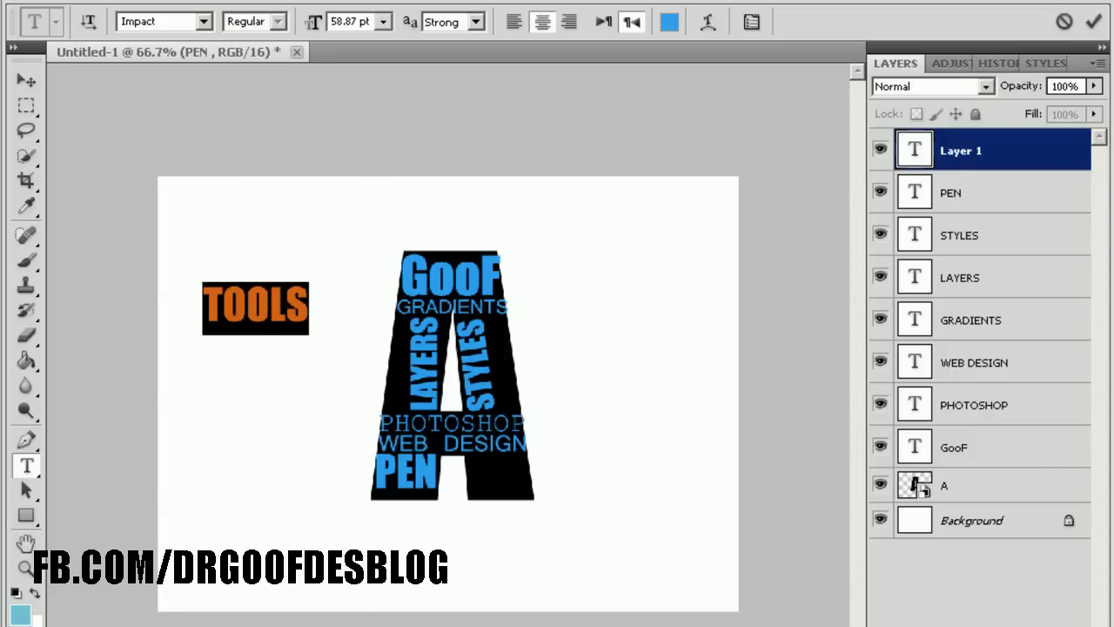
{"action": "left_click", "coordinate": [202, 21]}
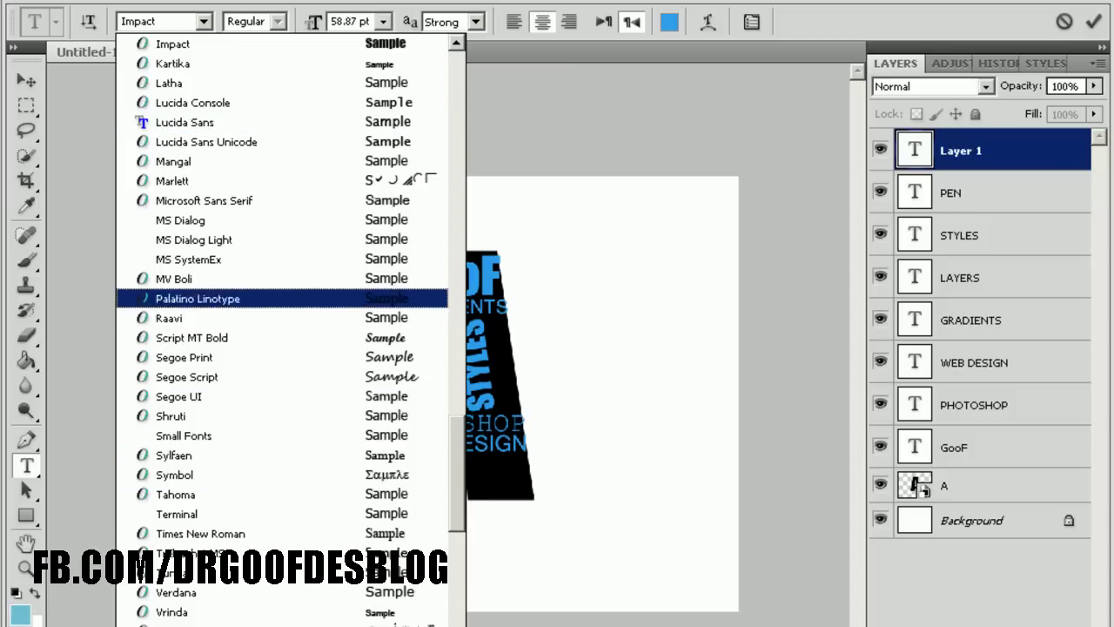
{"action": "left_click", "coordinate": [218, 317]}
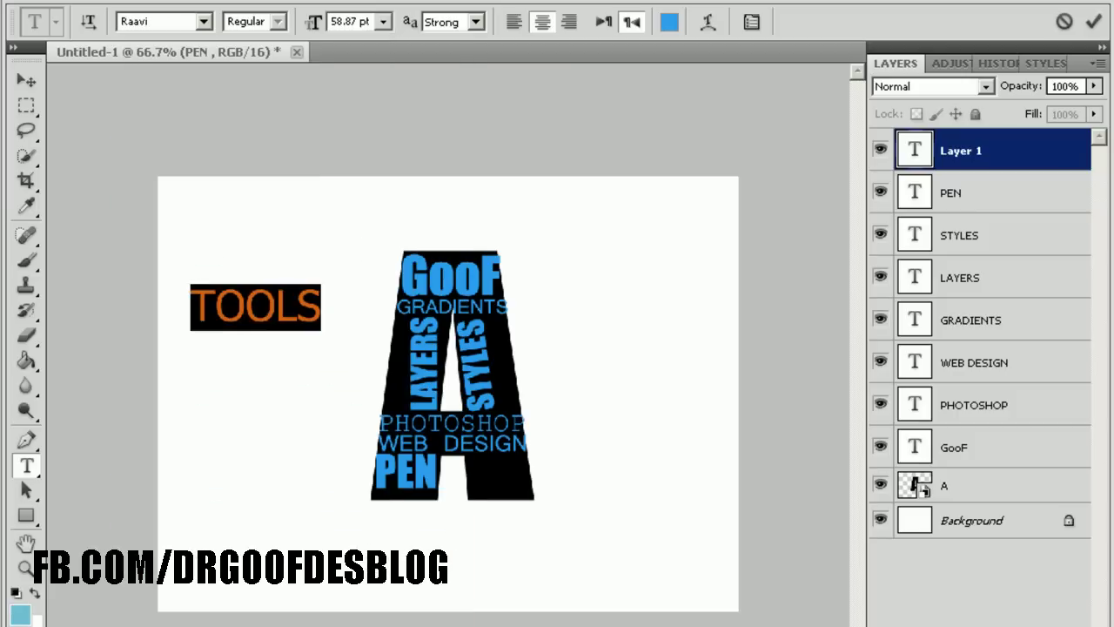
{"action": "left_click", "coordinate": [202, 21]}
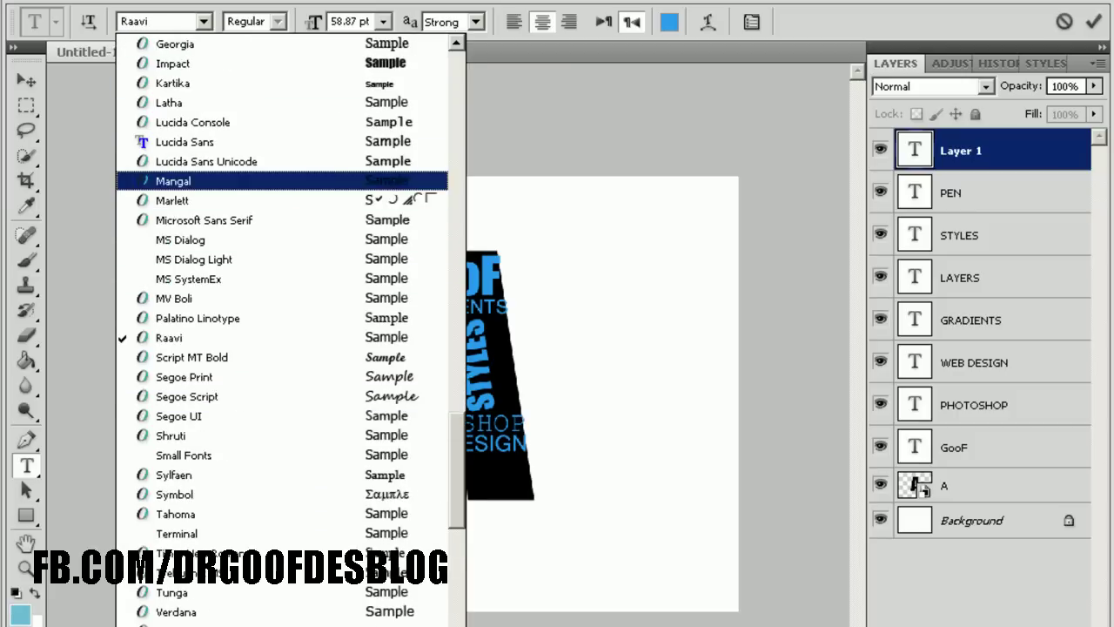
{"action": "left_click", "coordinate": [207, 160]}
{"action": "left_click", "coordinate": [203, 21]}
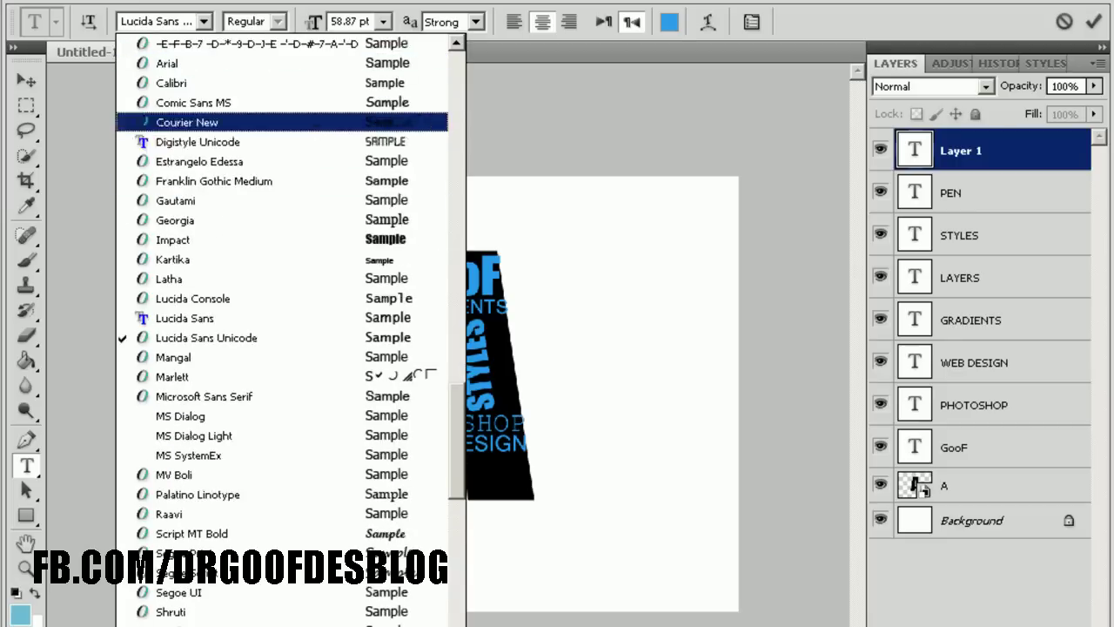
{"action": "scroll", "coordinate": [279, 348], "scroll_direction": "up", "scroll_amount": 4}
{"action": "left_click", "coordinate": [187, 357]}
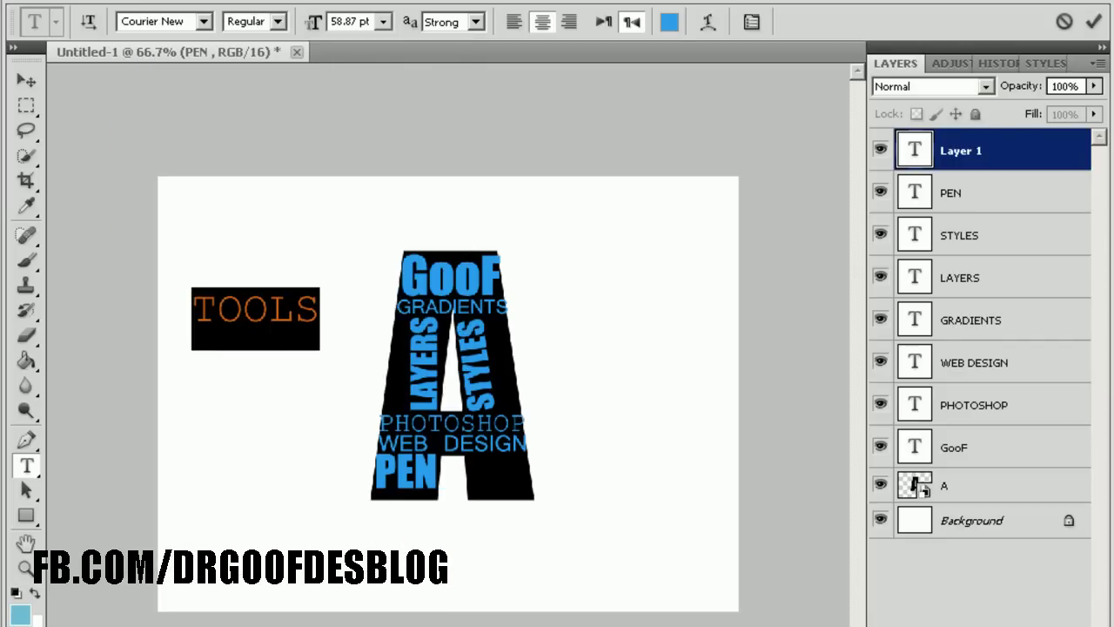
Shrink TOOLS and rotate it exactly -90° to read vertically.
{"action": "key", "text": "ctrl+shift+comma"}
{"action": "key", "text": "ctrl+shift+comma"}
{"action": "key", "text": "ctrl+shift+comma"}
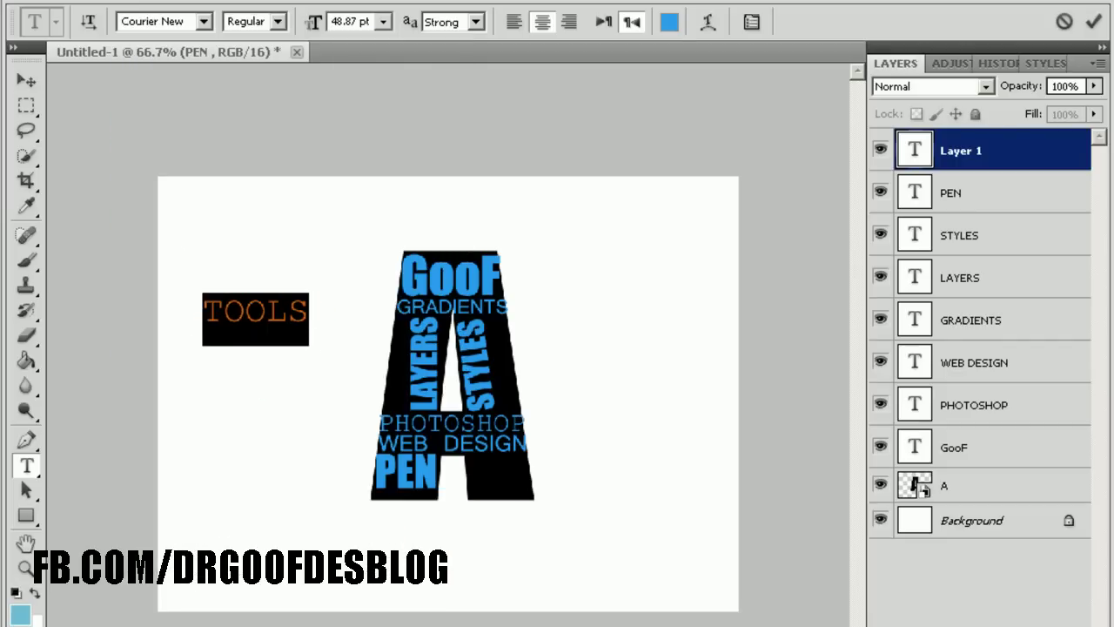
{"action": "key", "text": "ctrl+shift+comma"}
{"action": "key", "text": "ctrl+shift+comma"}
{"action": "key", "text": "ctrl+shift+comma"}
{"action": "key", "text": "ctrl+shift+comma"}
{"action": "key", "text": "ctrl+shift+comma"}
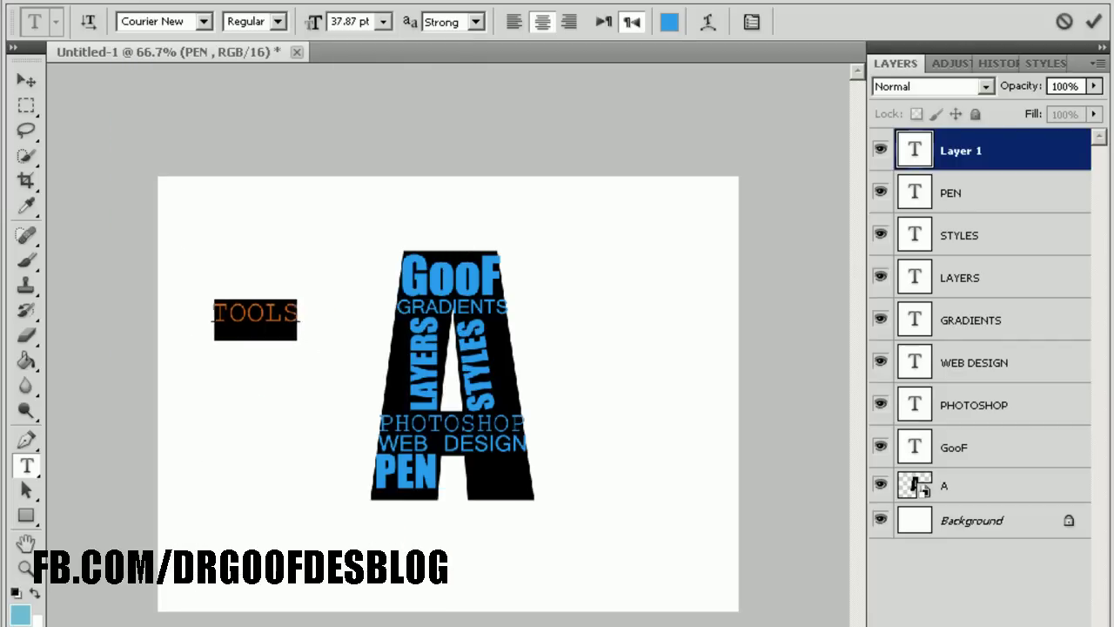
{"action": "key", "text": "ctrl+shift+comma"}
{"action": "key", "text": "ctrl+Return"}
{"action": "key", "text": "v"}
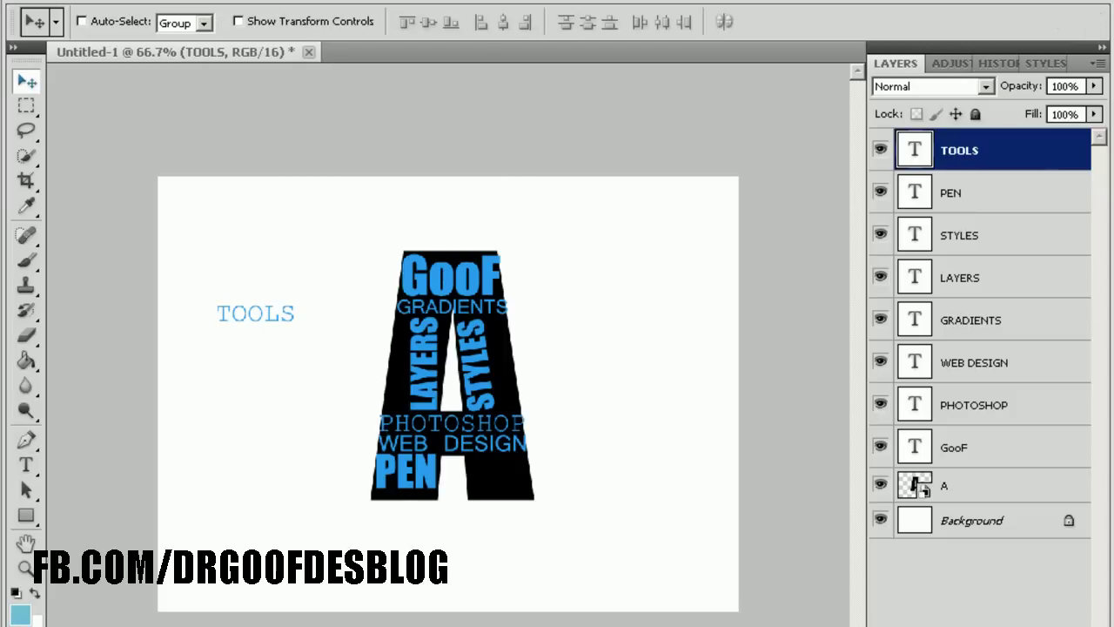
{"action": "key", "text": "ctrl+t"}
{"action": "mouse_move", "coordinate": [304, 343]}
{"action": "left_mouse_down"}
{"action": "mouse_move", "coordinate": [310, 310]}
{"action": "mouse_move", "coordinate": [281, 270]}
{"action": "left_mouse_up"}
{"action": "double_click", "coordinate": [546, 22]}
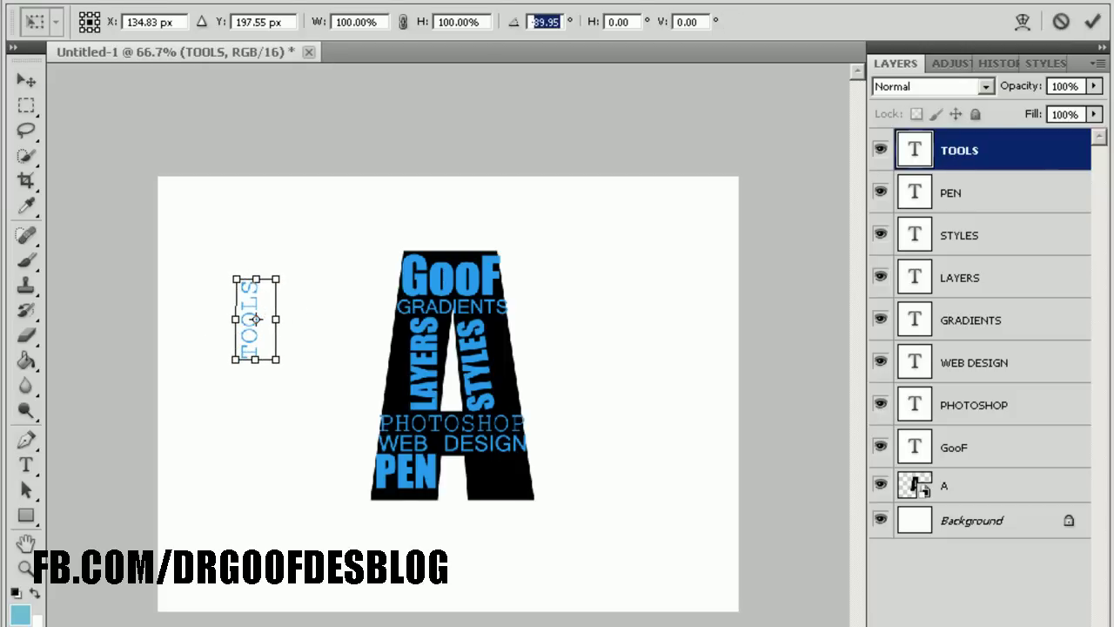
{"action": "type", "text": "-90"}
{"action": "key", "text": "Tab"}
{"action": "key", "text": "Return"}
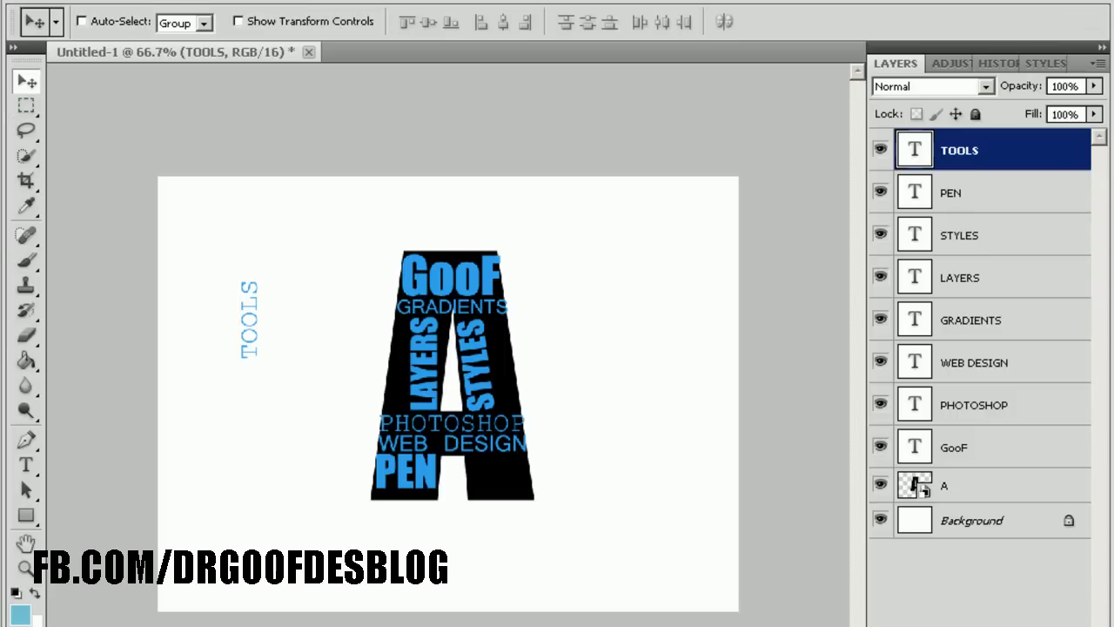
Move the vertical TOOLS into the A's left leg beside LAYERS.
{"action": "left_click_drag", "start_coordinate": [250, 319], "coordinate": [403, 370]}
{"action": "key", "text": "Down"}
{"action": "key", "text": "Down"}
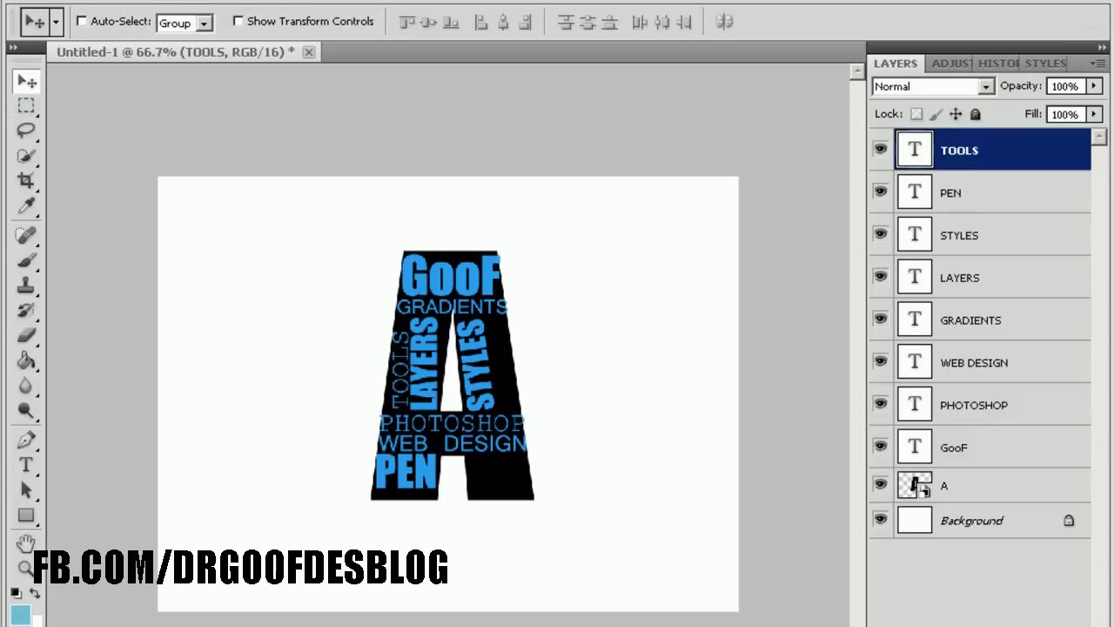
{"action": "key", "text": "Down"}
{"action": "key", "text": "Down"}
{"action": "key", "text": "Down"}
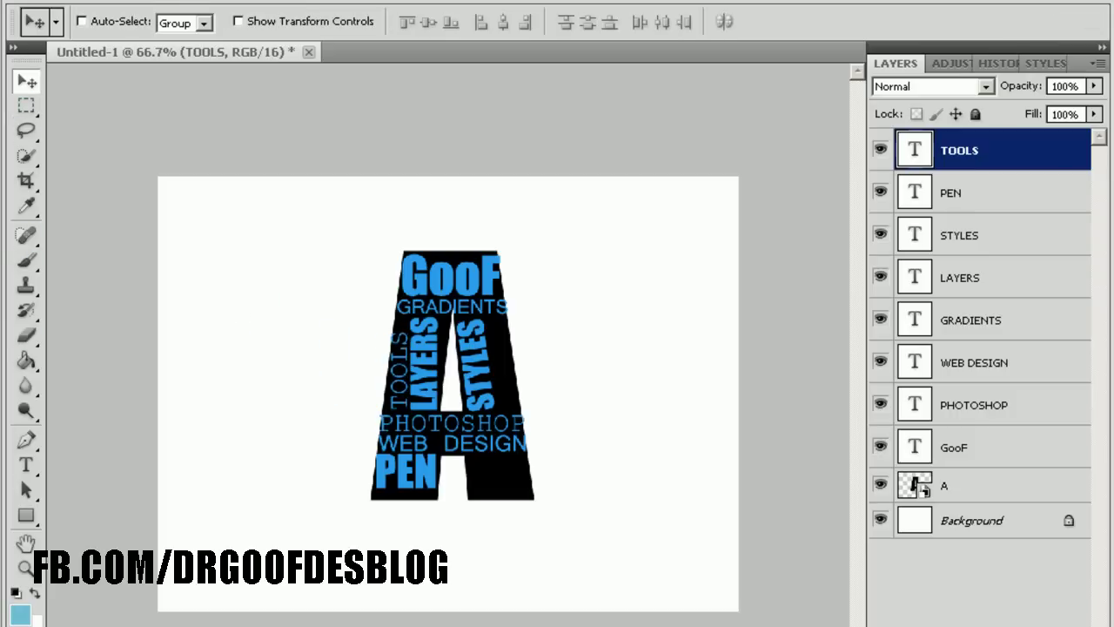
{"action": "key", "text": "Down"}
{"action": "key", "text": "Down"}
{"action": "key", "text": "Down"}
{"action": "key", "text": "Down"}
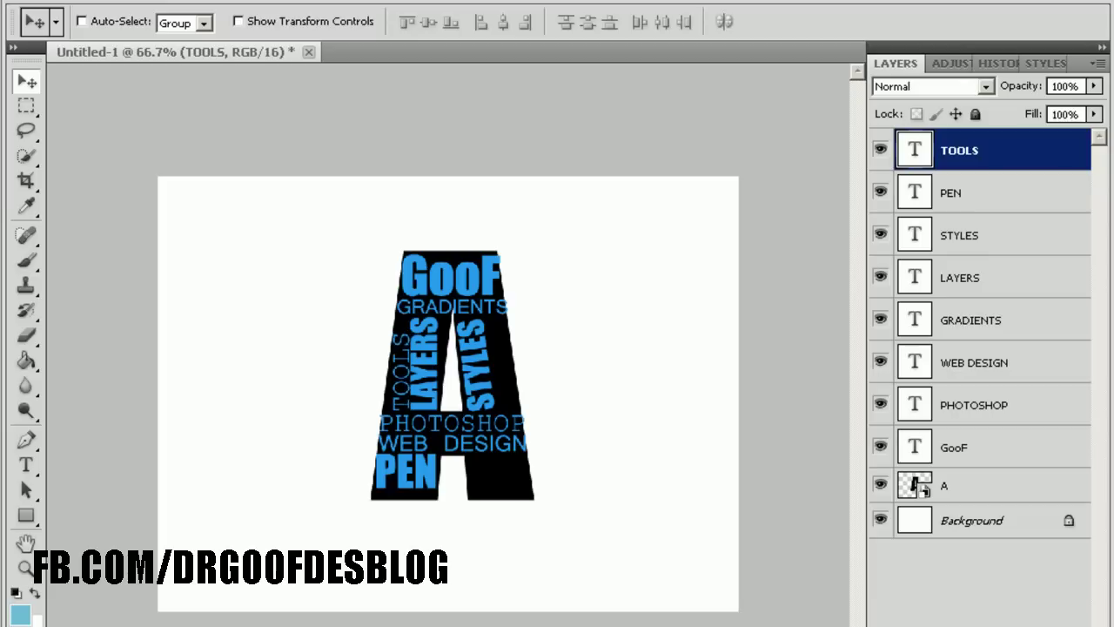
Type BLUR and move it onto the A's right leg below DESIGN.
{"action": "key", "text": "t"}
{"action": "right_click", "coordinate": [25, 465]}
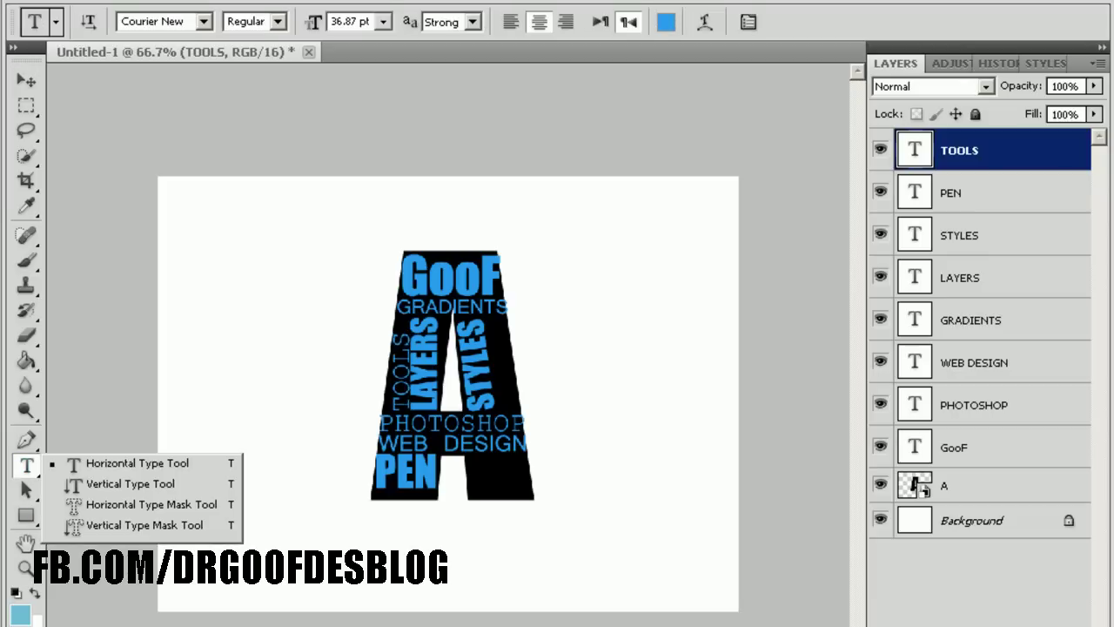
{"action": "left_click", "coordinate": [137, 463]}
{"action": "left_click", "coordinate": [229, 339]}
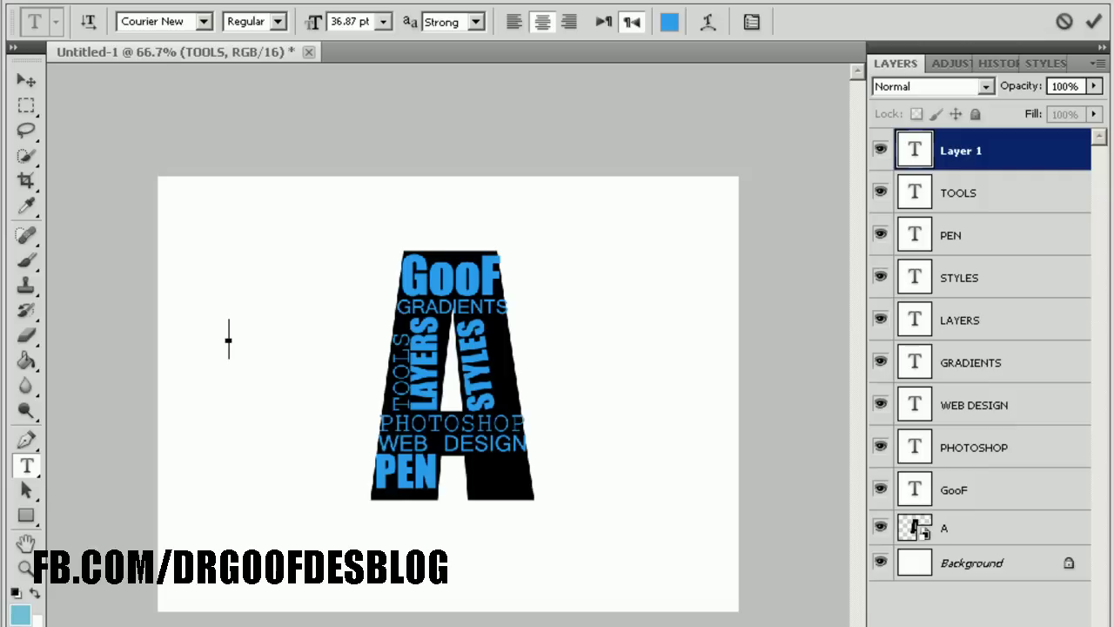
{"action": "type", "text": "BLUR"}
{"action": "mouse_move", "coordinate": [228, 339]}
{"action": "left_mouse_down"}
{"action": "mouse_move", "coordinate": [579, 355]}
{"action": "mouse_move", "coordinate": [498, 471]}
{"action": "left_mouse_up"}
{"action": "left_click", "coordinate": [26, 80]}
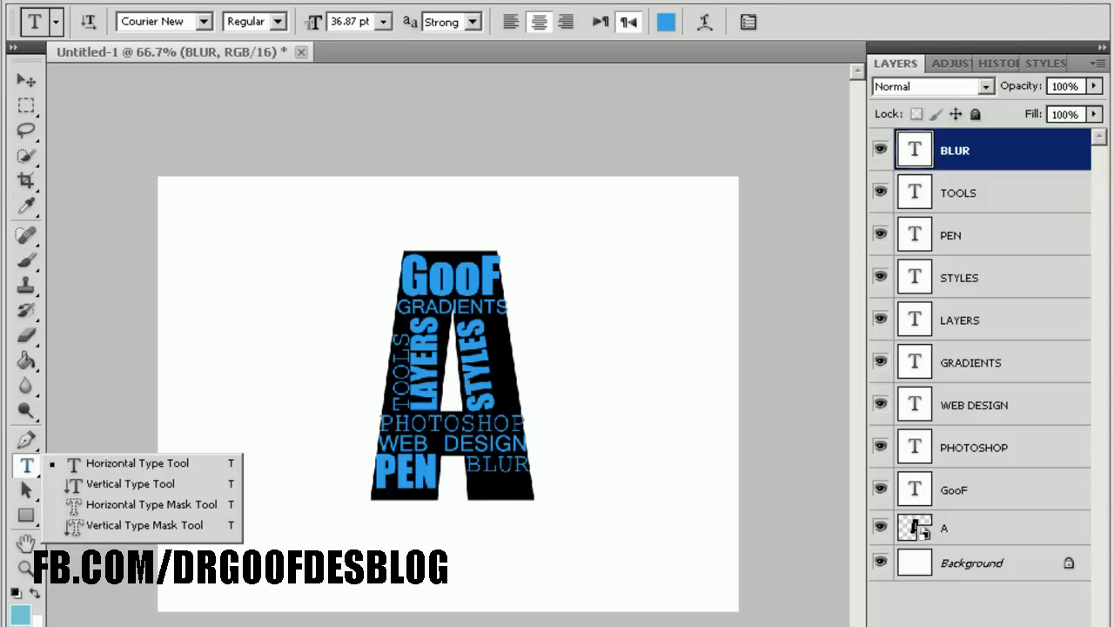
Add COLORS, rotate it to about -101.6°, and place it beside STYLES.
{"action": "left_click_drag", "start_coordinate": [26, 465], "coordinate": [69, 462]}
{"action": "left_click", "coordinate": [248, 322]}
{"action": "type", "text": "COL"}
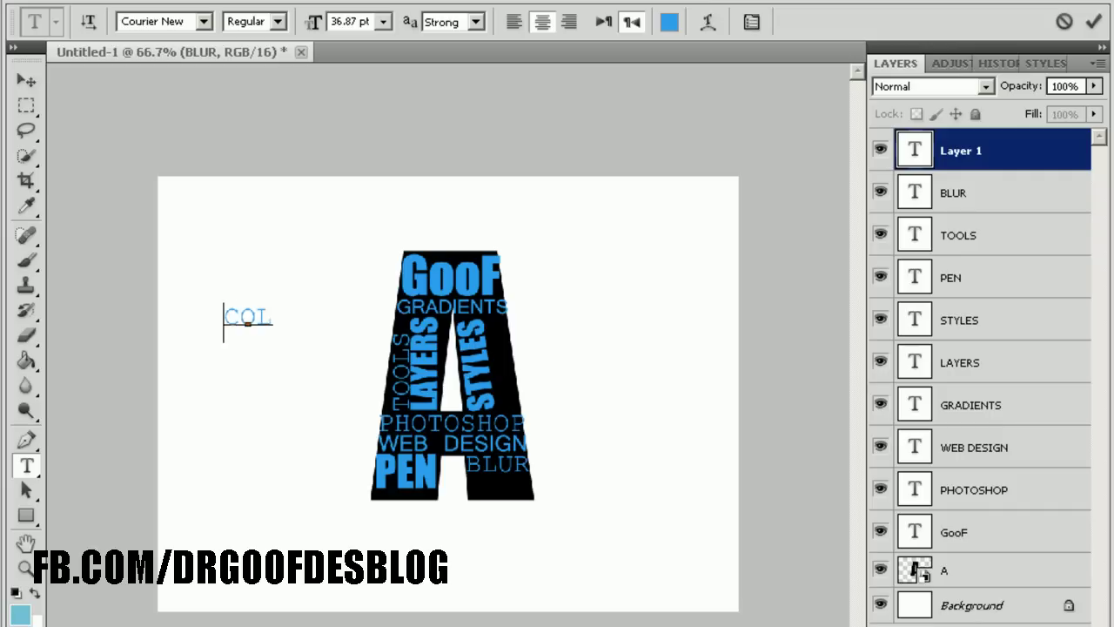
{"action": "type", "text": "ORS"}
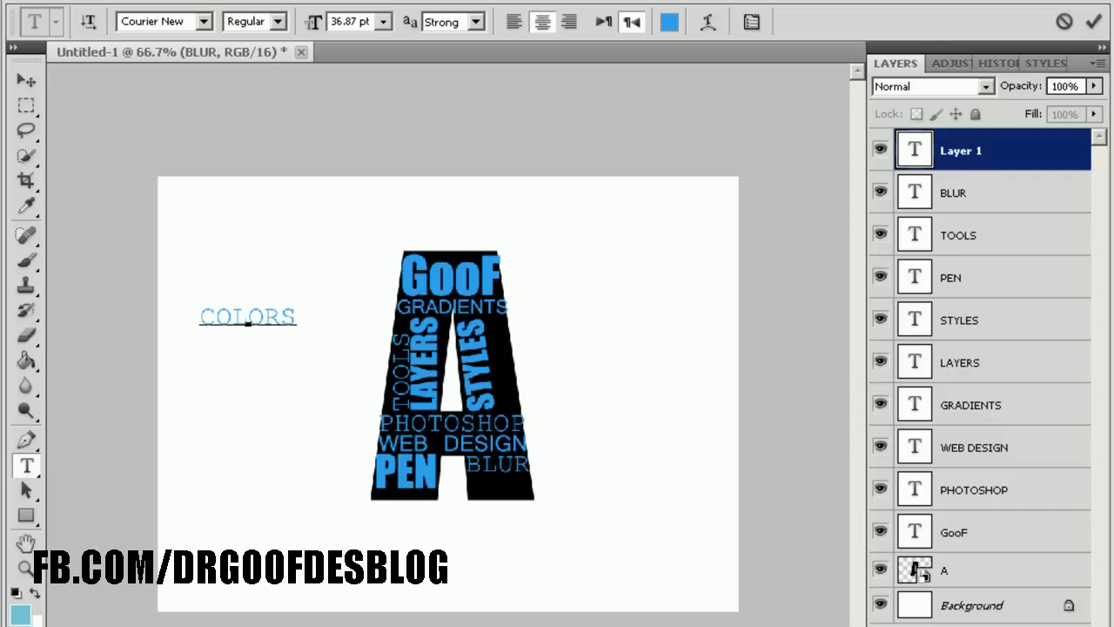
{"action": "key", "text": "ctrl+Return"}
{"action": "key", "text": "ctrl+t"}
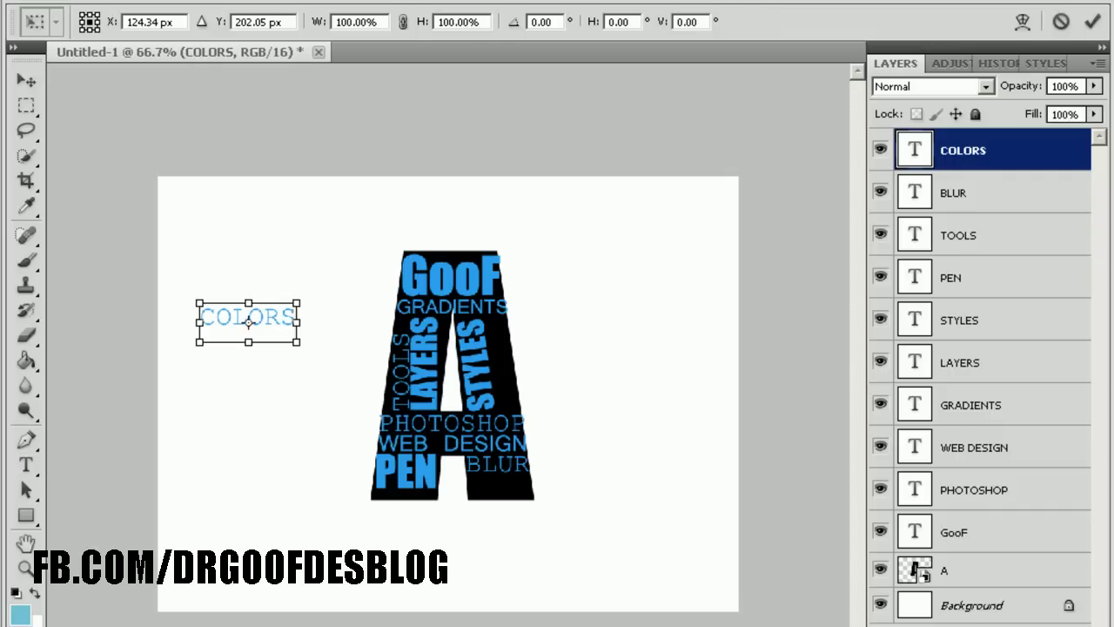
{"action": "left_click_drag", "start_coordinate": [307, 348], "coordinate": [261, 265]}
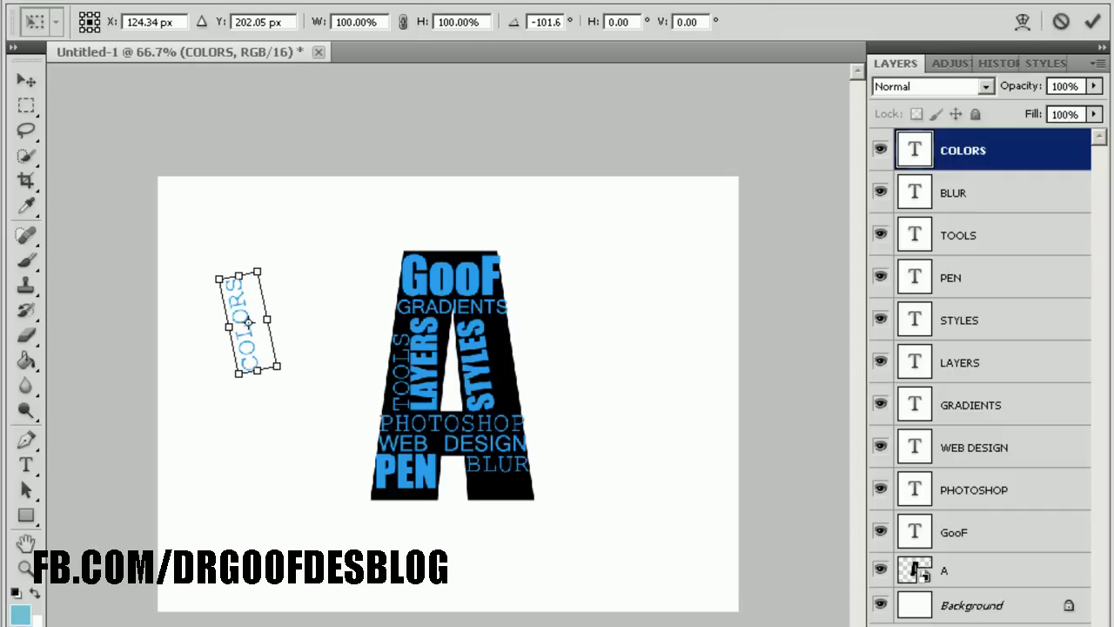
{"action": "left_click_drag", "start_coordinate": [248, 324], "coordinate": [507, 364]}
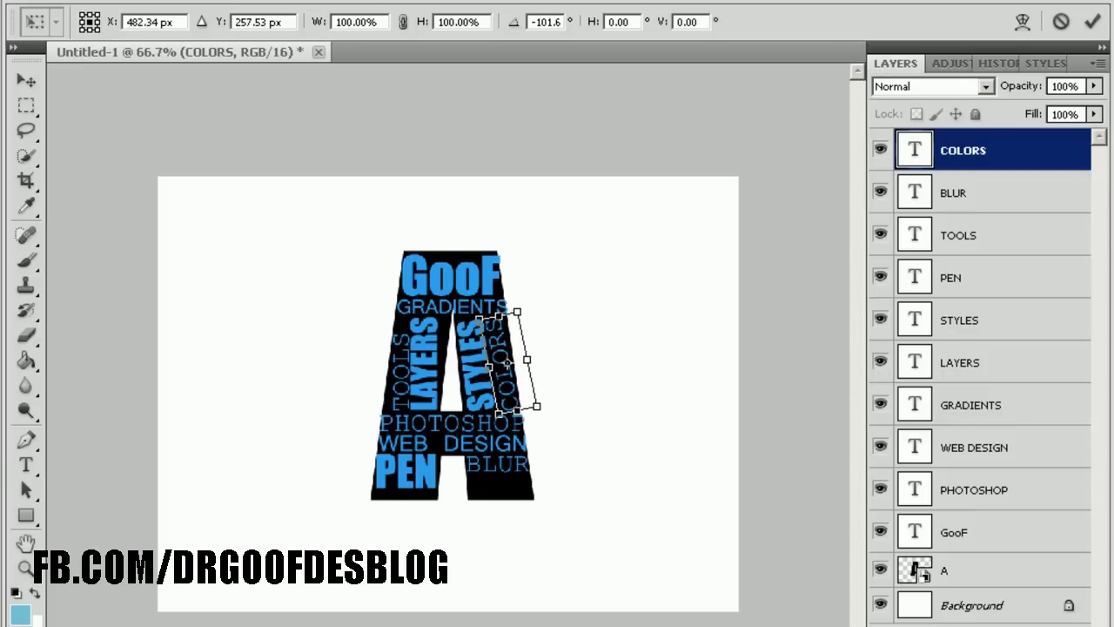
{"action": "key", "text": "Return"}
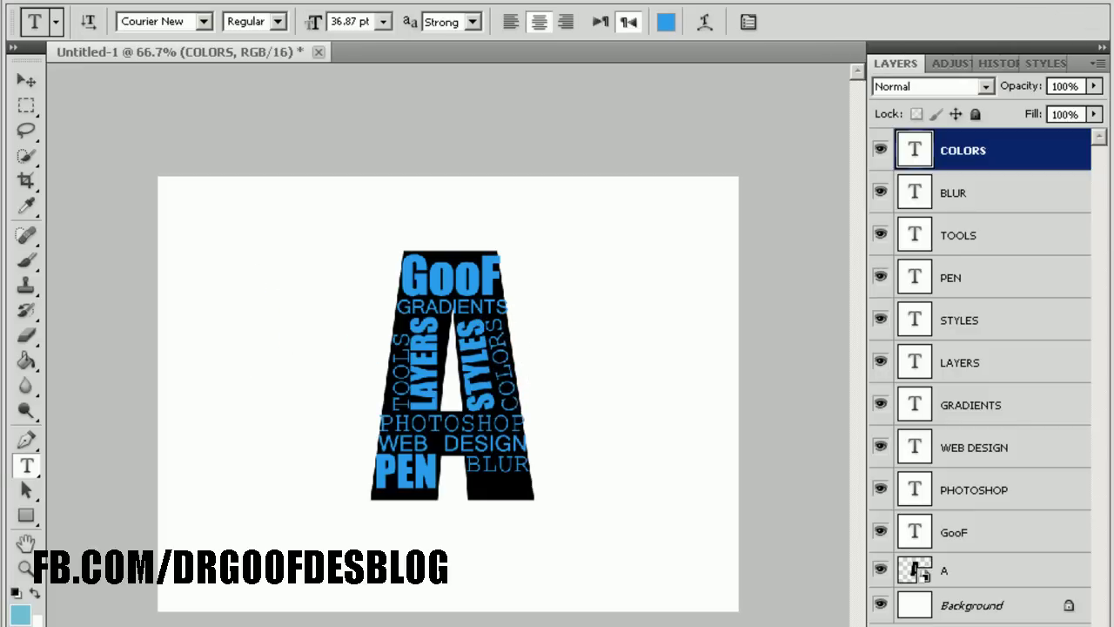
{"action": "key", "text": "v"}
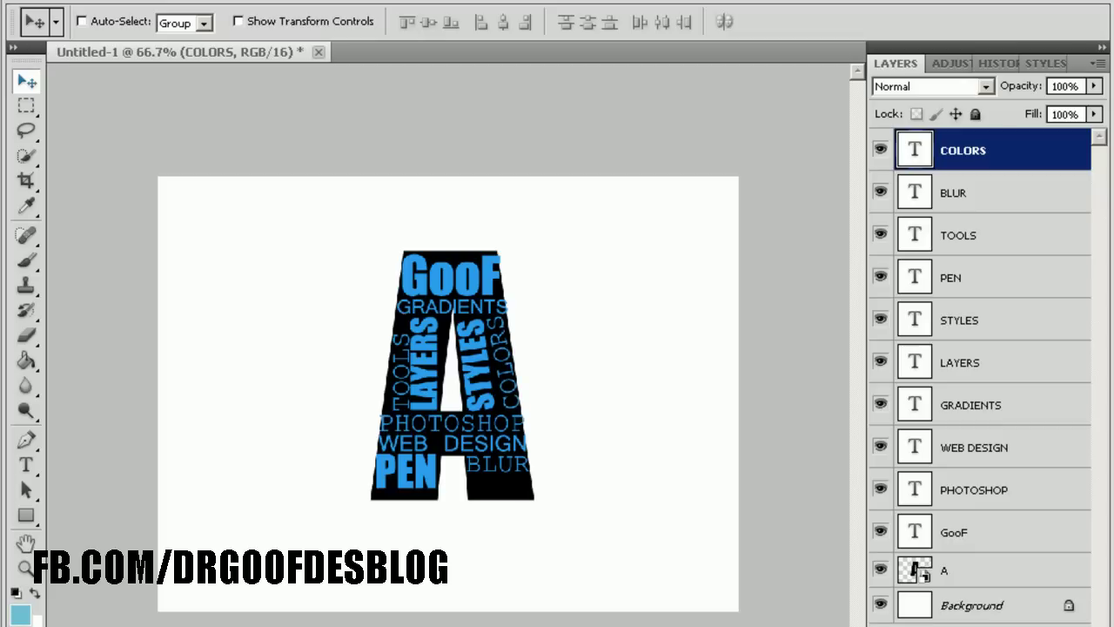
Start a new text line set in Impact at about 66 pt.
{"action": "left_click", "coordinate": [26, 489]}
{"action": "left_click", "coordinate": [26, 465]}
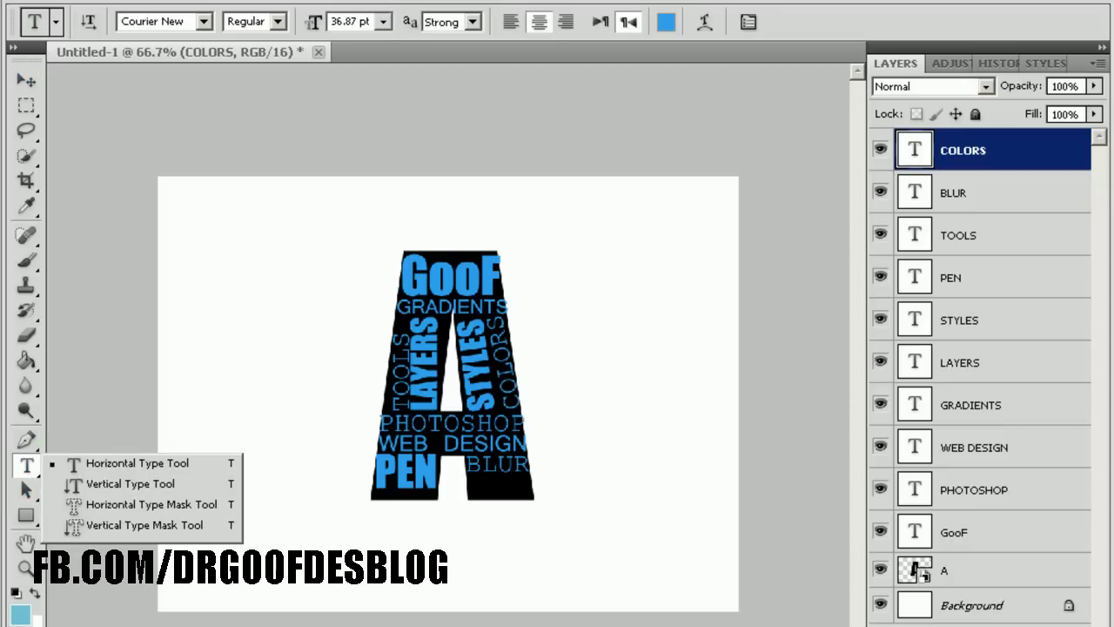
{"action": "left_click", "coordinate": [137, 463]}
{"action": "left_click", "coordinate": [229, 333]}
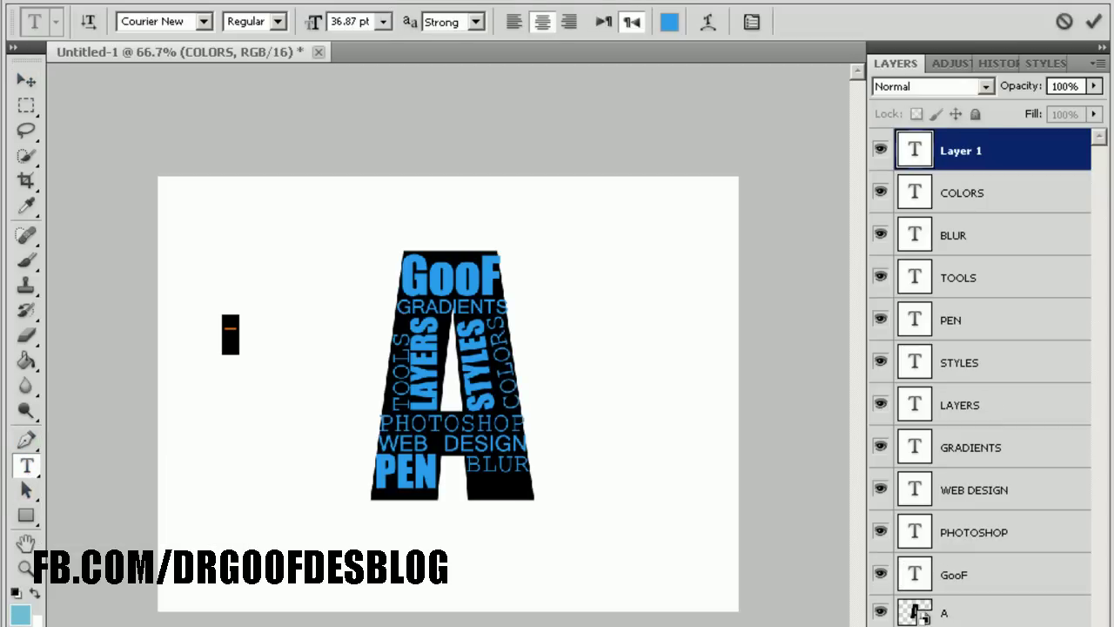
{"action": "left_click", "coordinate": [153, 21]}
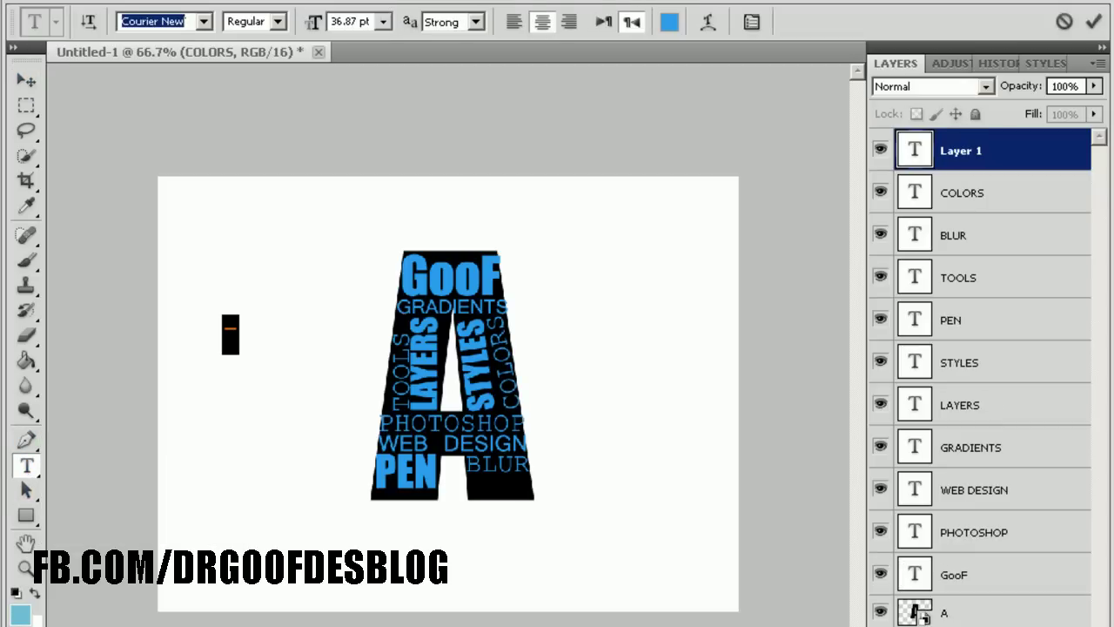
{"action": "type", "text": "Impact"}
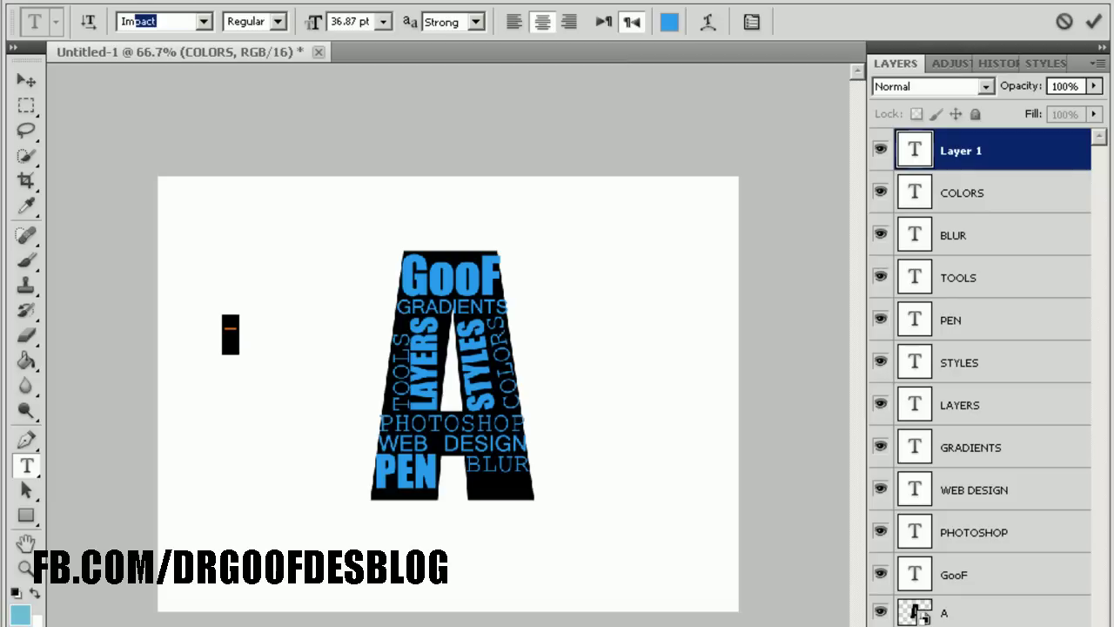
{"action": "left_click", "coordinate": [204, 21]}
{"action": "scroll", "coordinate": [100, 174], "scroll_direction": "down", "scroll_amount": 1}
{"action": "key", "text": "Escape"}
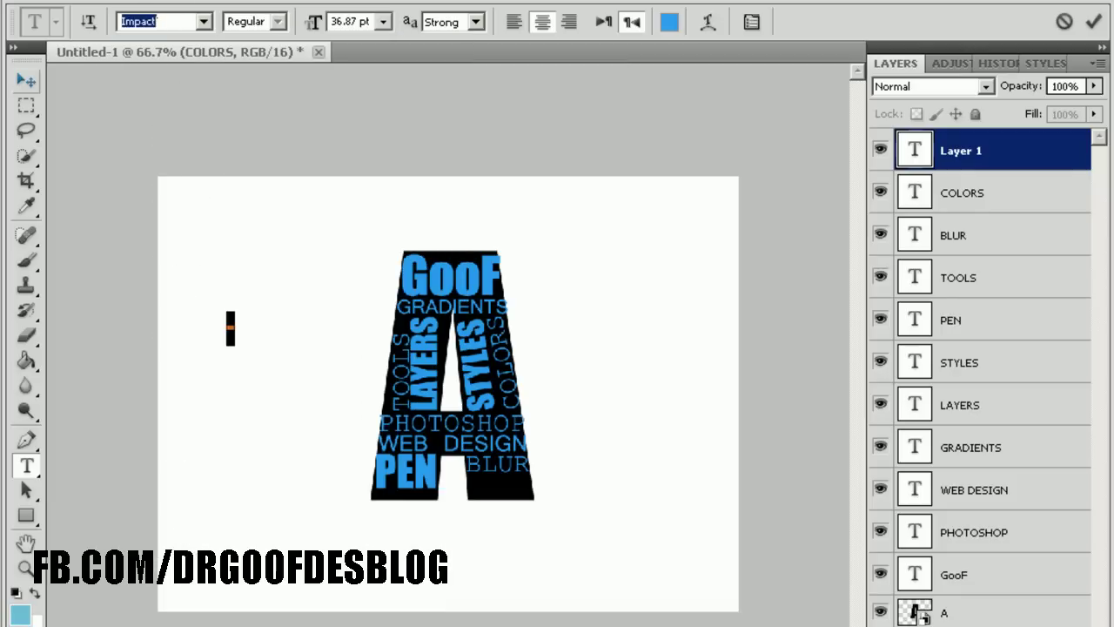
{"action": "left_click_drag", "start_coordinate": [313, 21], "coordinate": [338, 21]}
Enter a period and place it beside LAYERS inside the A.
{"action": "key", "text": "Return"}
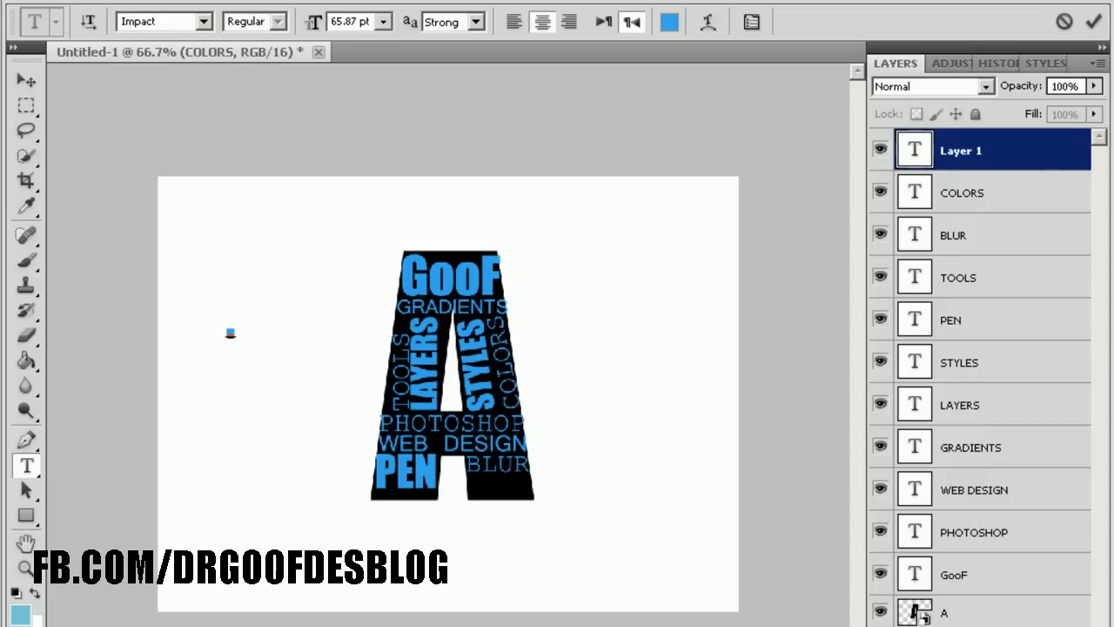
{"action": "key", "text": "ctrl+a"}
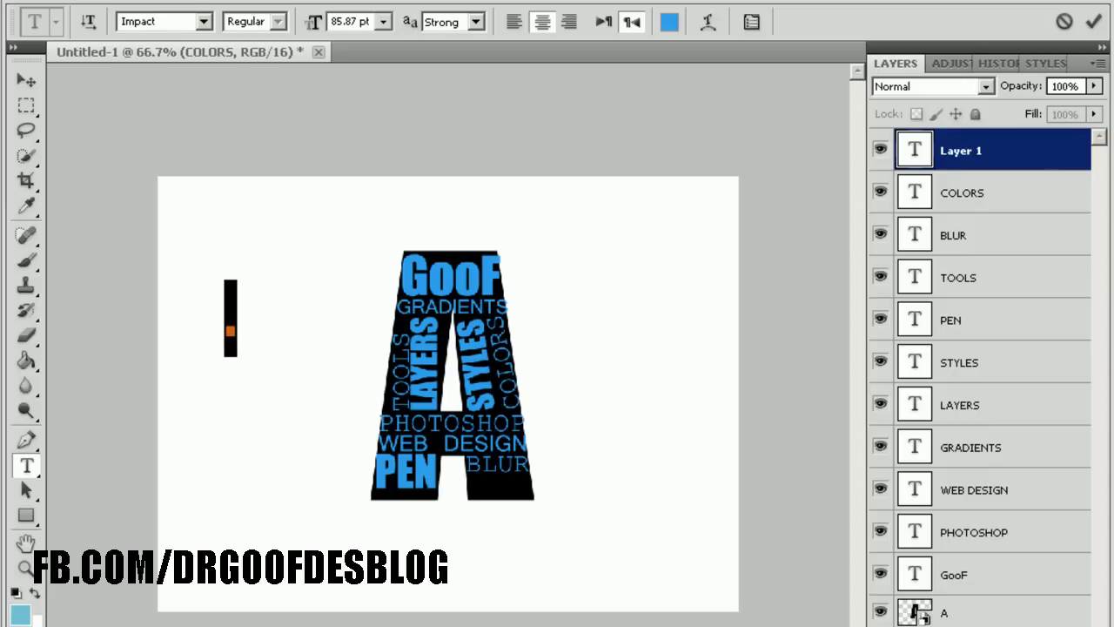
{"action": "type", "text": "."}
{"action": "key", "text": "ctrl+Return"}
{"action": "key", "text": "v"}
{"action": "left_click_drag", "start_coordinate": [230, 331], "coordinate": [402, 329]}
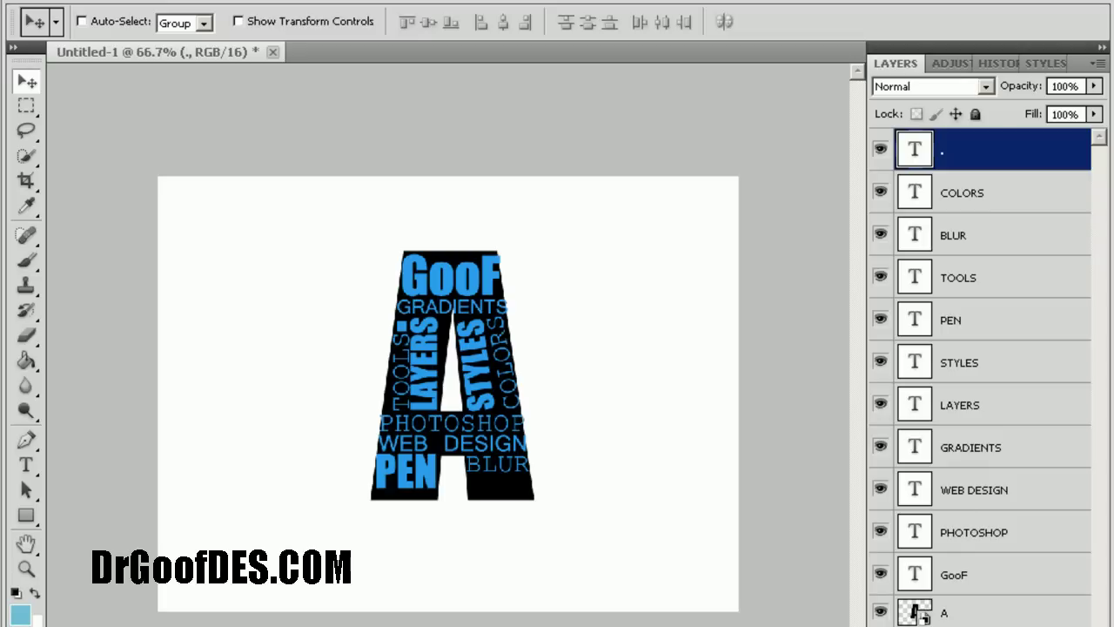
Type ZOOM, shrink it to about 39 pt, and place it at the A's bottom-right corner.
{"action": "left_click", "coordinate": [26, 465]}
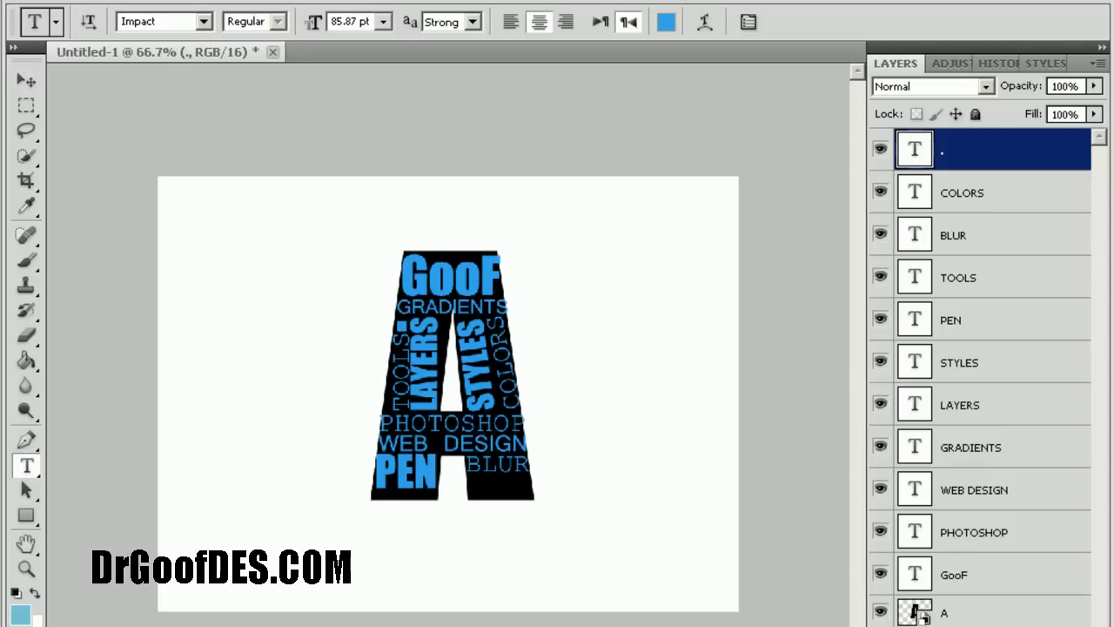
{"action": "left_click", "coordinate": [203, 316]}
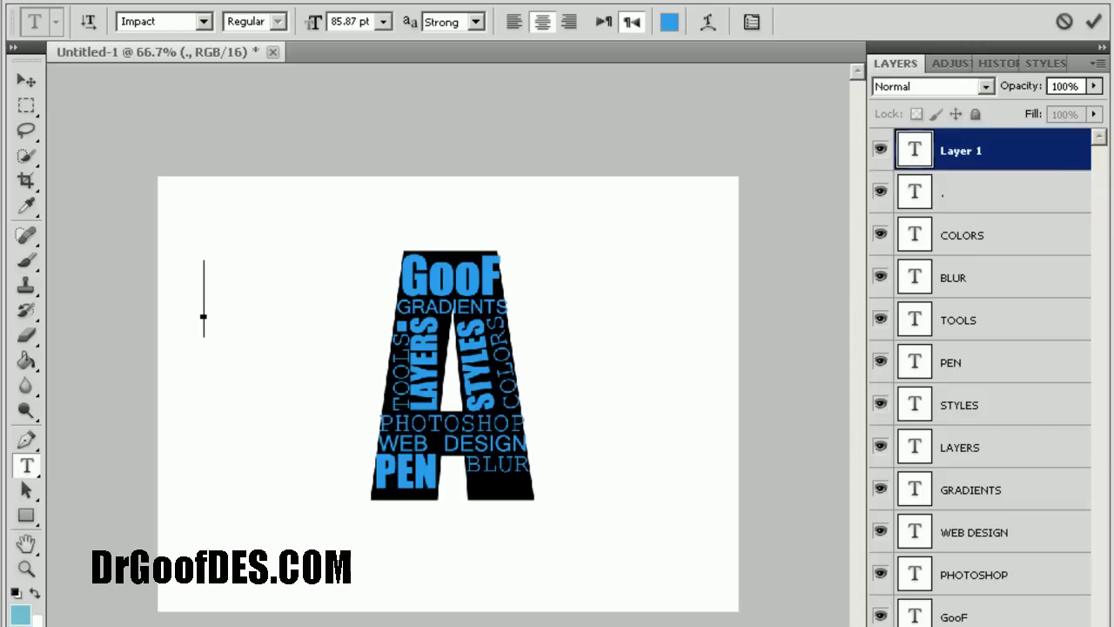
{"action": "type", "text": "ZOOM"}
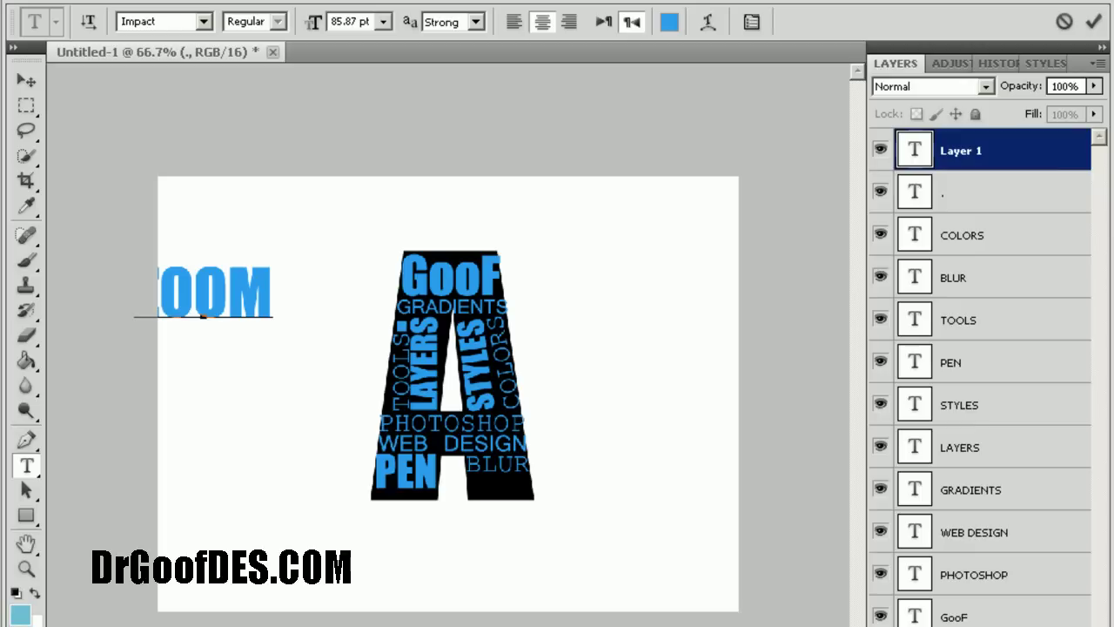
{"action": "key", "text": "ctrl+a"}
{"action": "left_click_drag", "start_coordinate": [314, 21], "coordinate": [261, 21]}
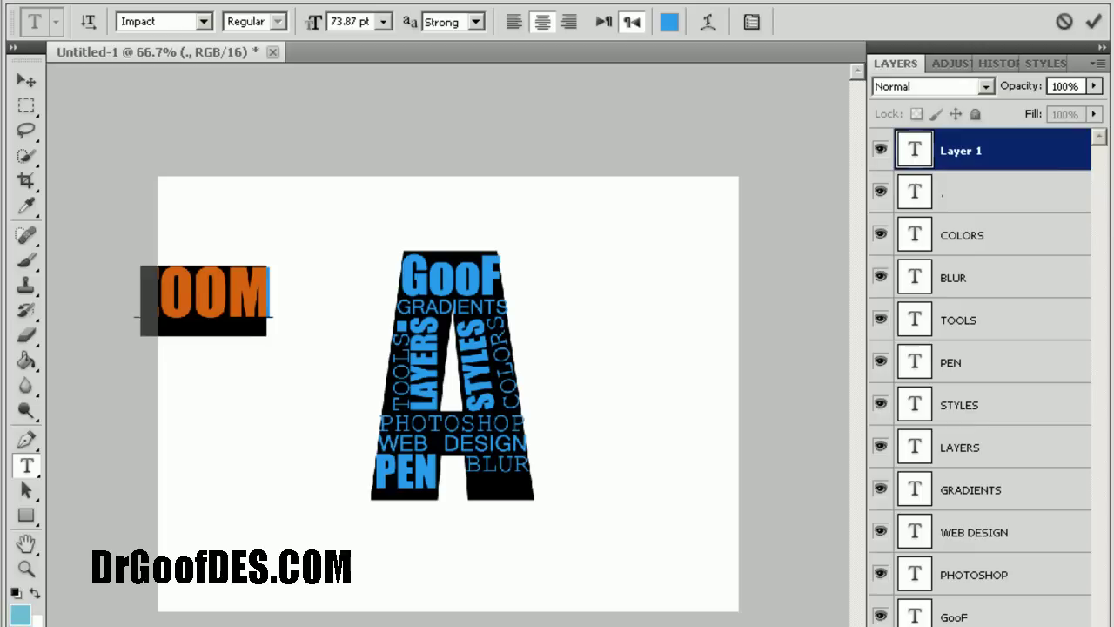
{"action": "left_click_drag", "start_coordinate": [430, 433], "coordinate": [496, 483]}
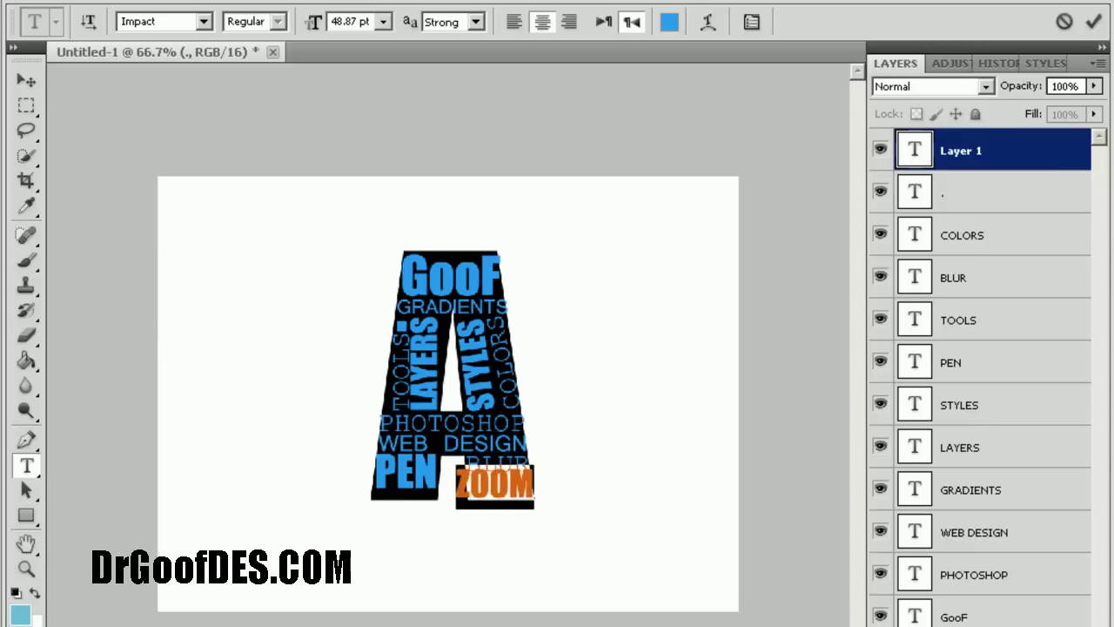
{"action": "left_click_drag", "start_coordinate": [313, 21], "coordinate": [296, 21]}
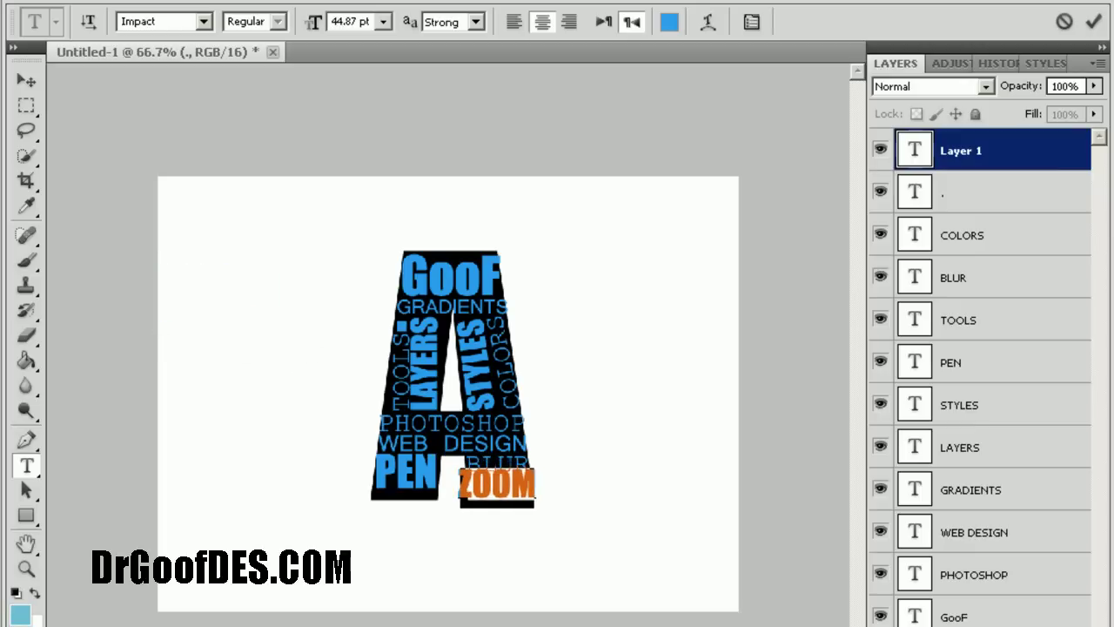
{"action": "left_click", "coordinate": [26, 80]}
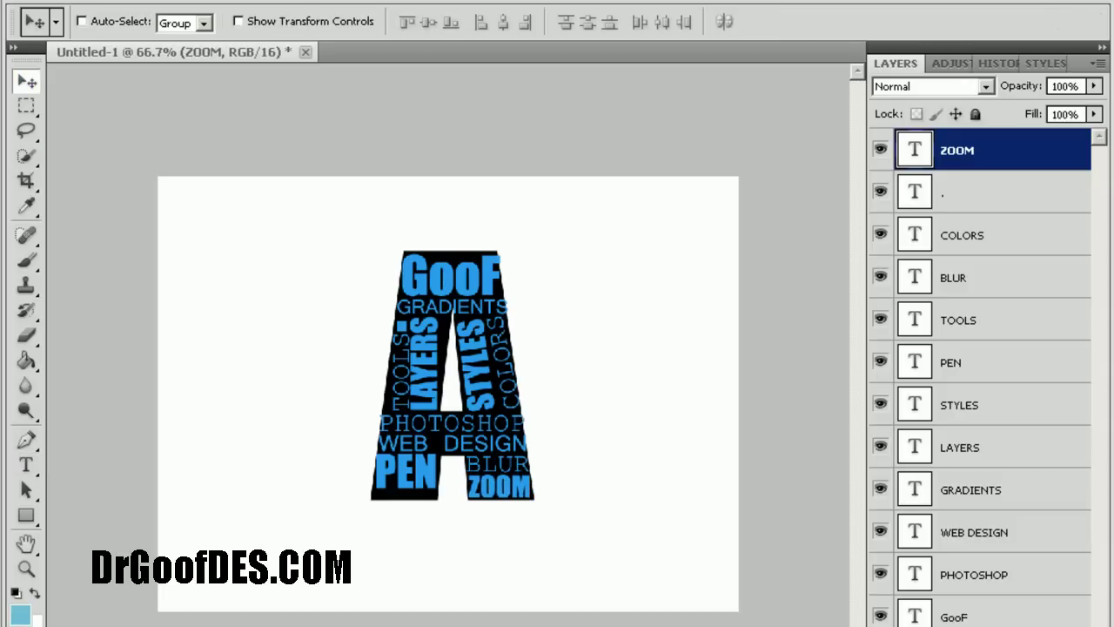
Enlarge PEN to about 73 pt, nudge it down, then settle it at about 67 pt.
{"action": "left_click", "coordinate": [957, 362]}
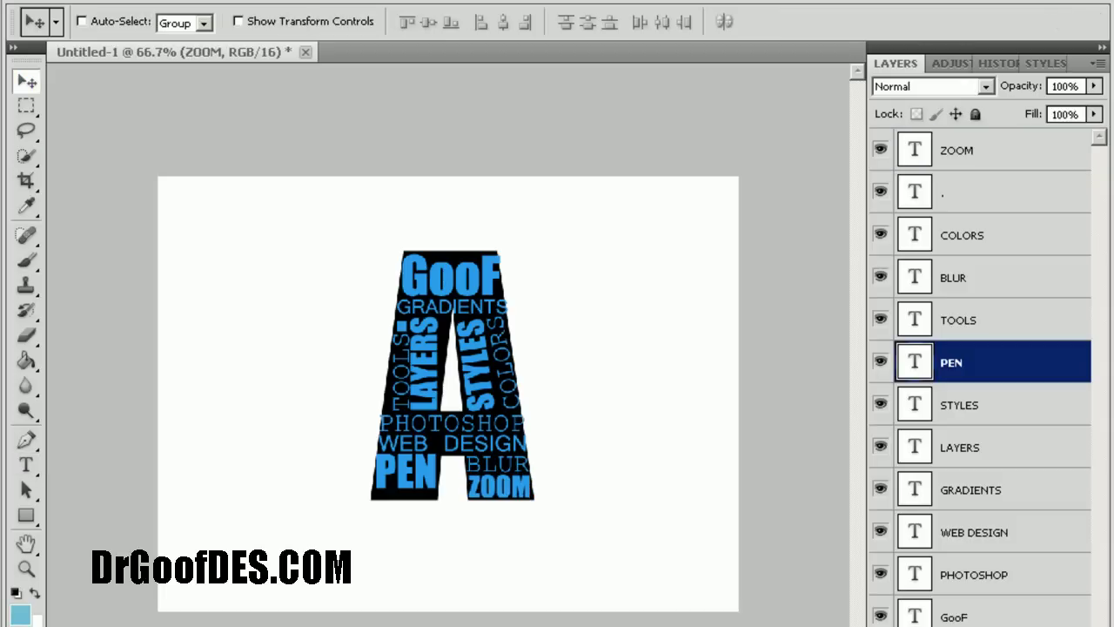
{"action": "left_click", "coordinate": [26, 464]}
{"action": "left_click", "coordinate": [149, 461]}
{"action": "double_click", "coordinate": [404, 472]}
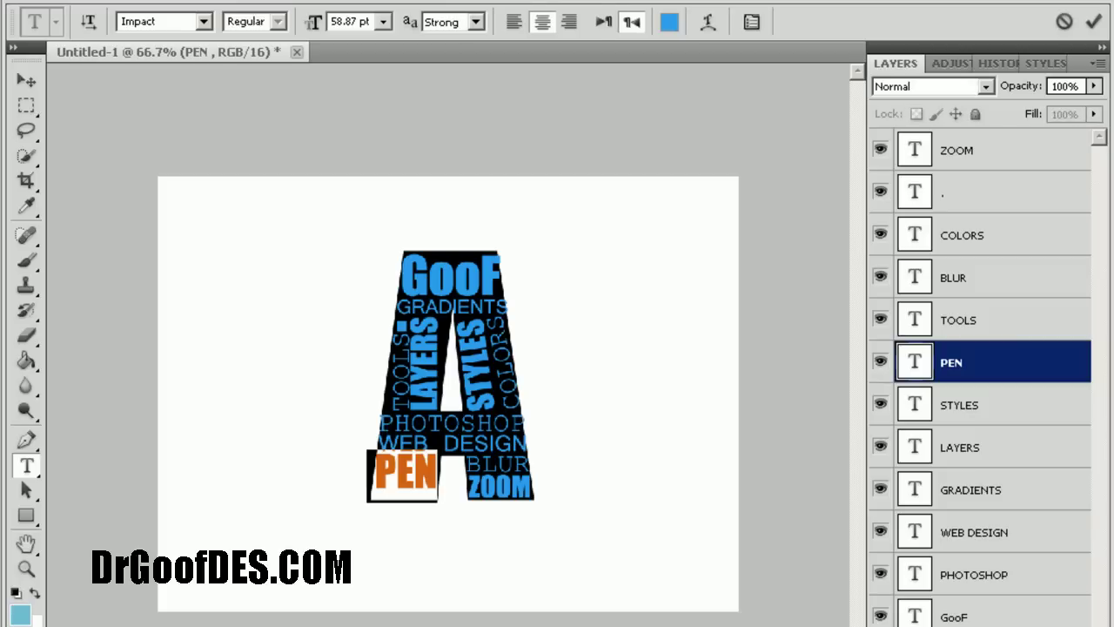
{"action": "key", "text": "ctrl+shift+period"}
{"action": "key", "text": "ctrl+shift+period"}
{"action": "key", "text": "ctrl+shift+period"}
{"action": "key", "text": "ctrl+shift+period"}
{"action": "key", "text": "ctrl+shift+period"}
{"action": "key", "text": "ctrl+shift+period"}
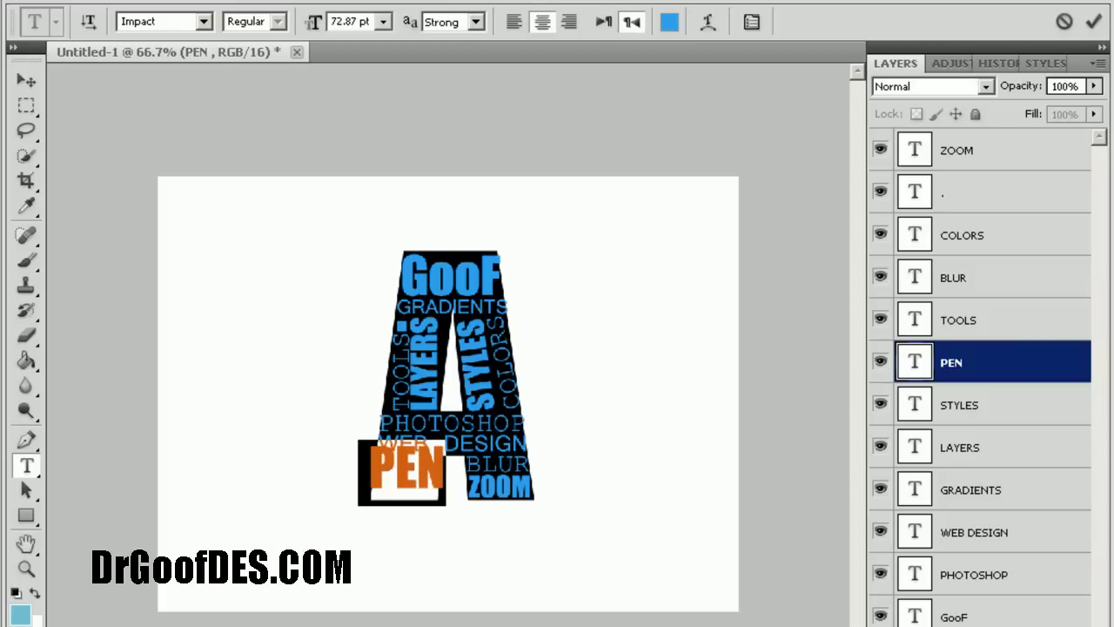
{"action": "left_click", "coordinate": [26, 80]}
{"action": "key", "text": "Down"}
{"action": "key", "text": "Down"}
{"action": "key", "text": "Down"}
{"action": "key", "text": "Down"}
{"action": "key", "text": "Down"}
{"action": "key", "text": "Down"}
{"action": "key", "text": "Down"}
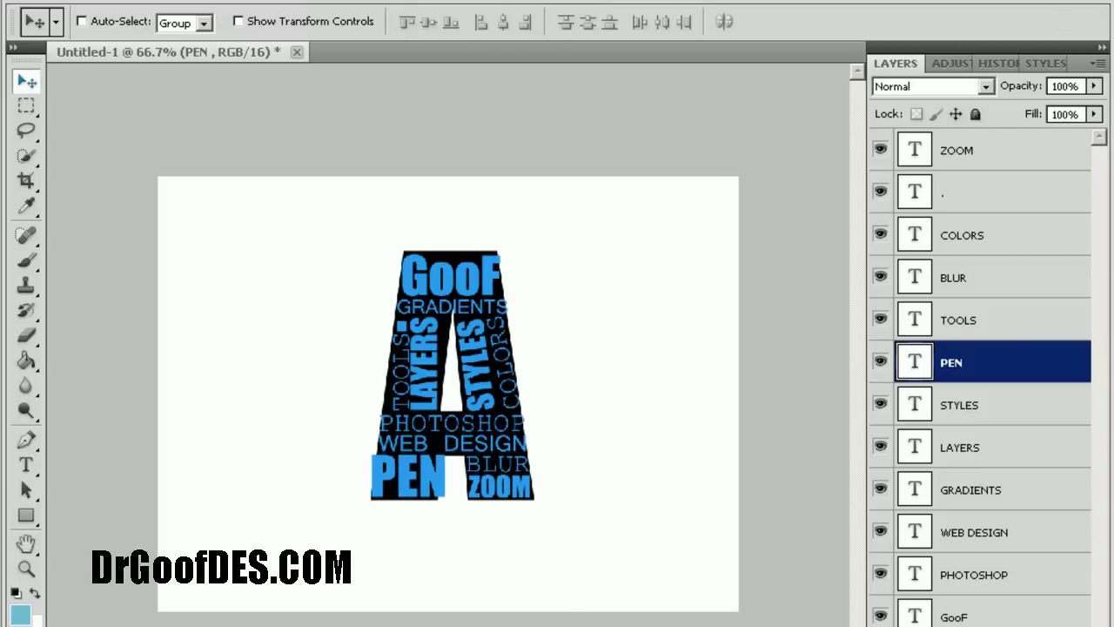
{"action": "left_click", "coordinate": [26, 464]}
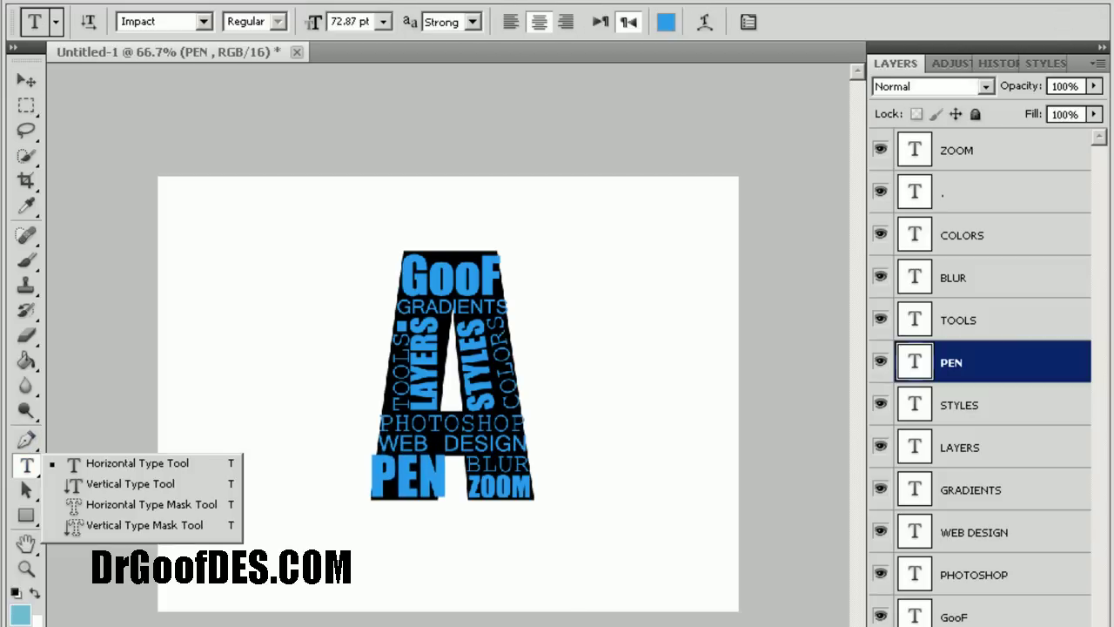
{"action": "key", "text": "ctrl+shift+comma"}
{"action": "key", "text": "ctrl+shift+comma"}
{"action": "key", "text": "ctrl+shift+comma"}
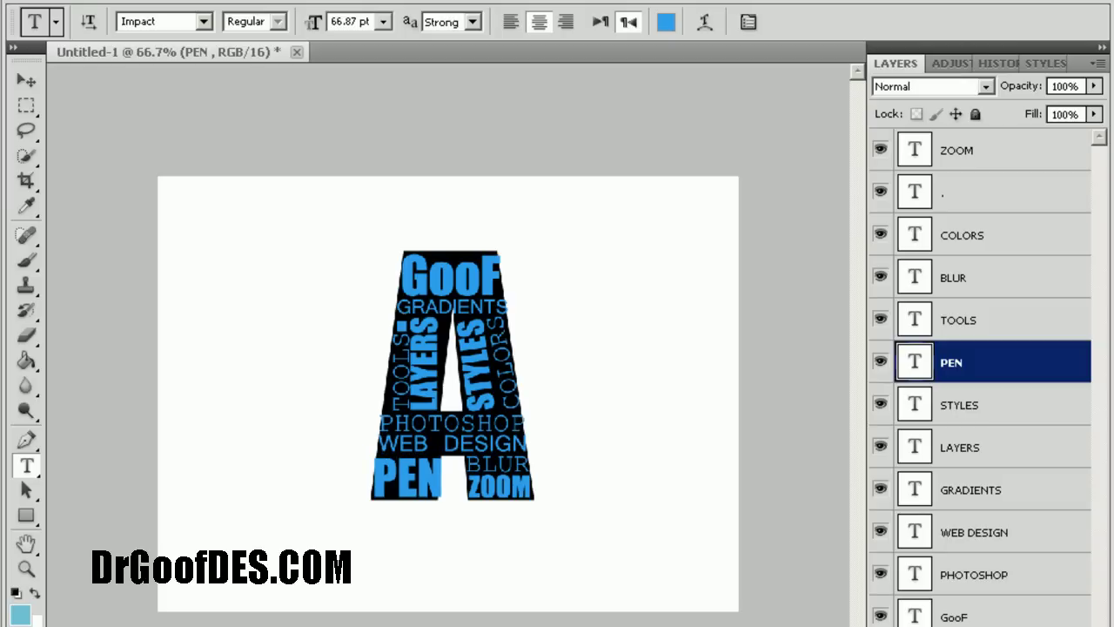
{"action": "key", "text": "v"}
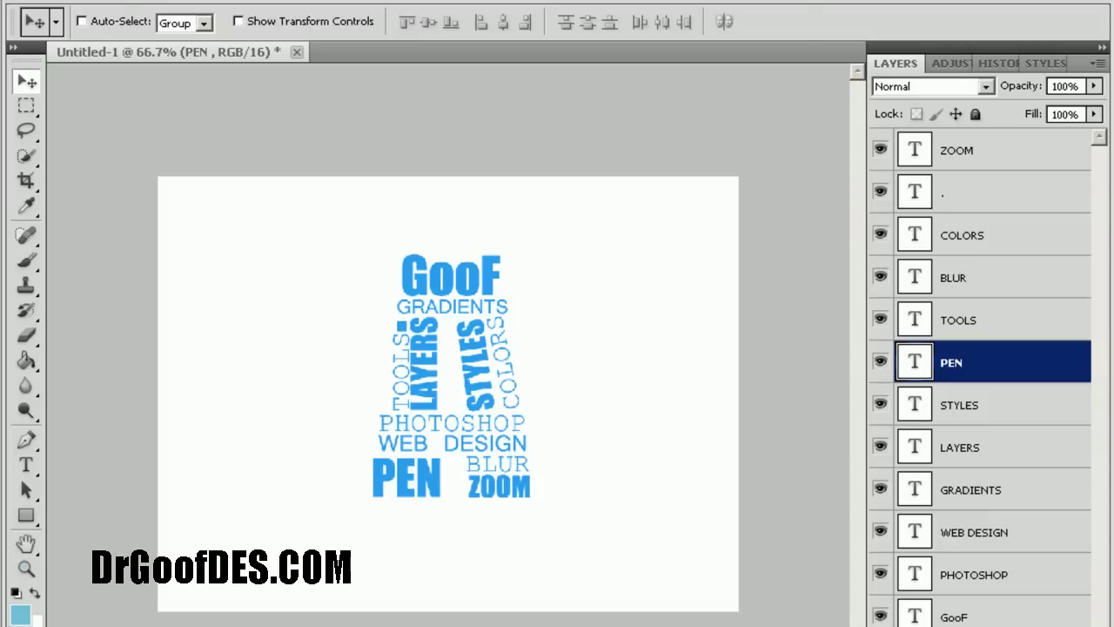
Zoom to fit screen, then actual pixels, then back out to 66.7%.
{"action": "left_click", "coordinate": [26, 567]}
{"action": "left_click", "coordinate": [612, 21]}
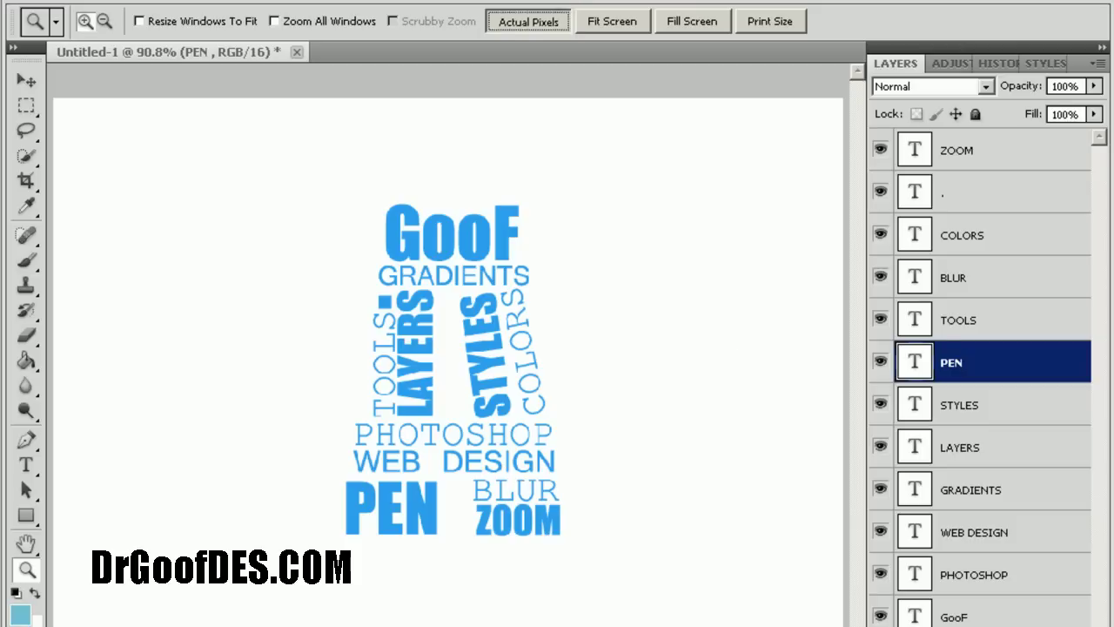
{"action": "left_click", "coordinate": [527, 21]}
{"action": "right_click", "coordinate": [579, 125]}
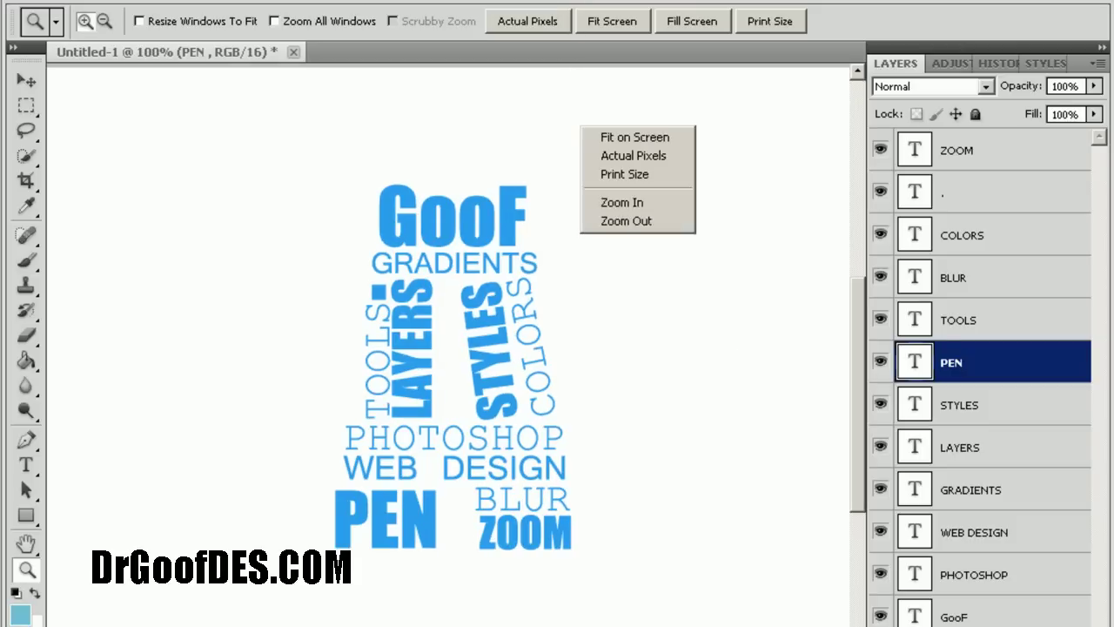
{"action": "left_click", "coordinate": [600, 221]}
Zoom out to 50% and set the canvas surround colour to black, #000000.
{"action": "right_click", "coordinate": [562, 174]}
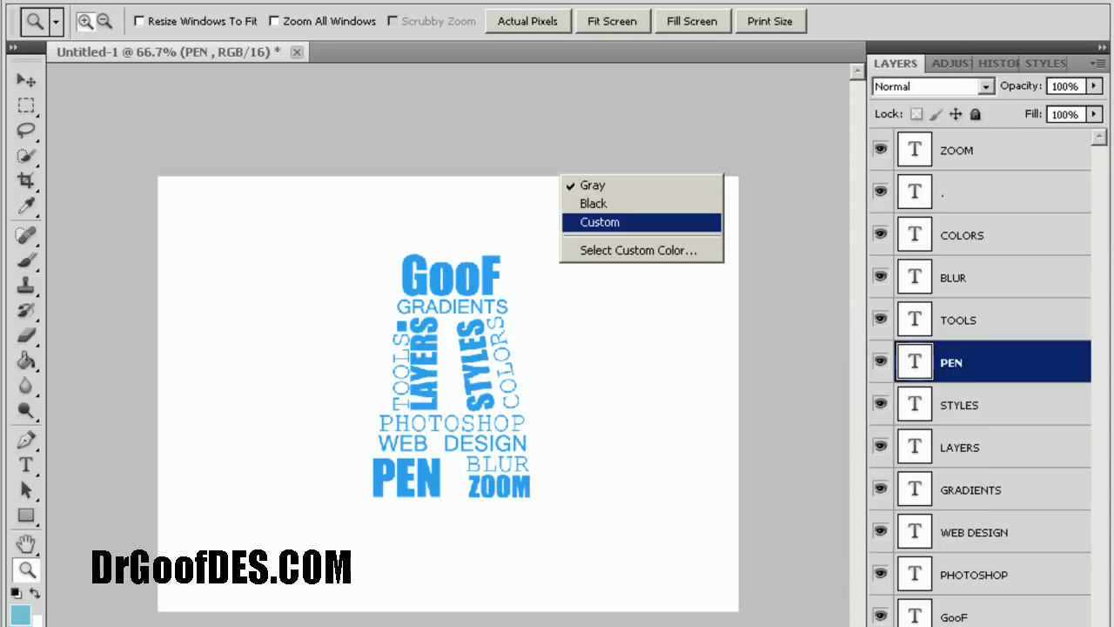
{"action": "right_click", "coordinate": [508, 214]}
{"action": "left_click", "coordinate": [551, 307]}
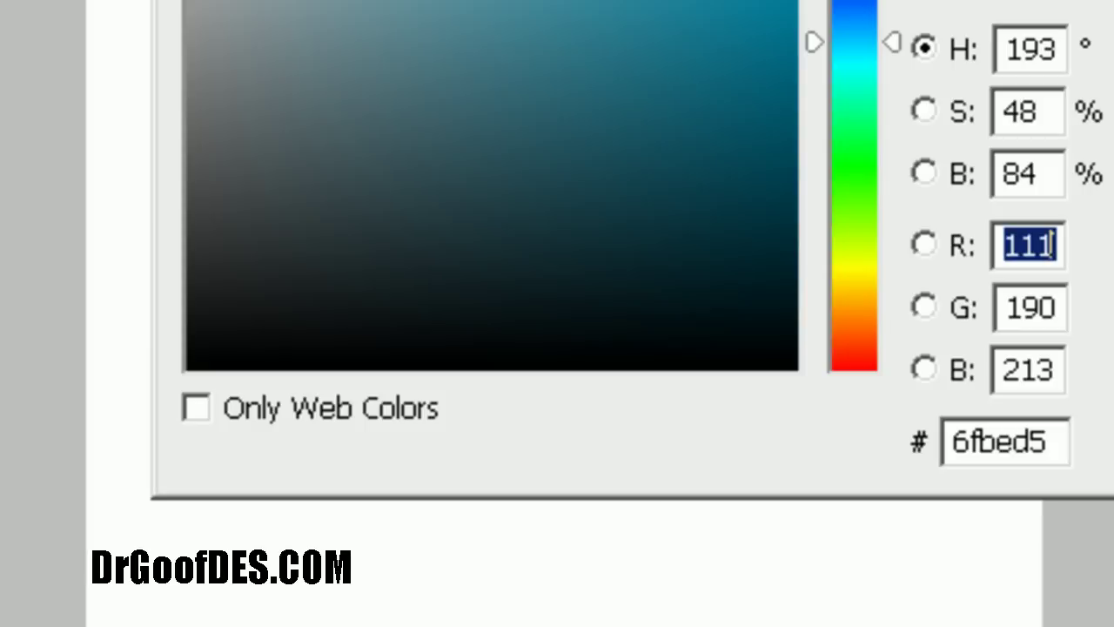
{"action": "left_click", "coordinate": [192, 364]}
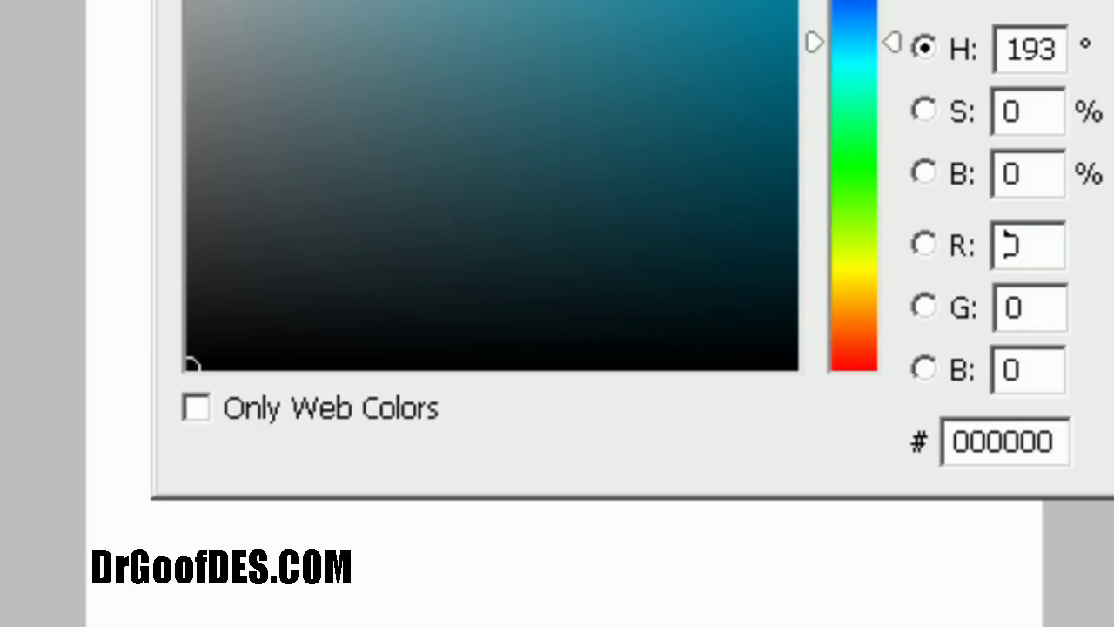